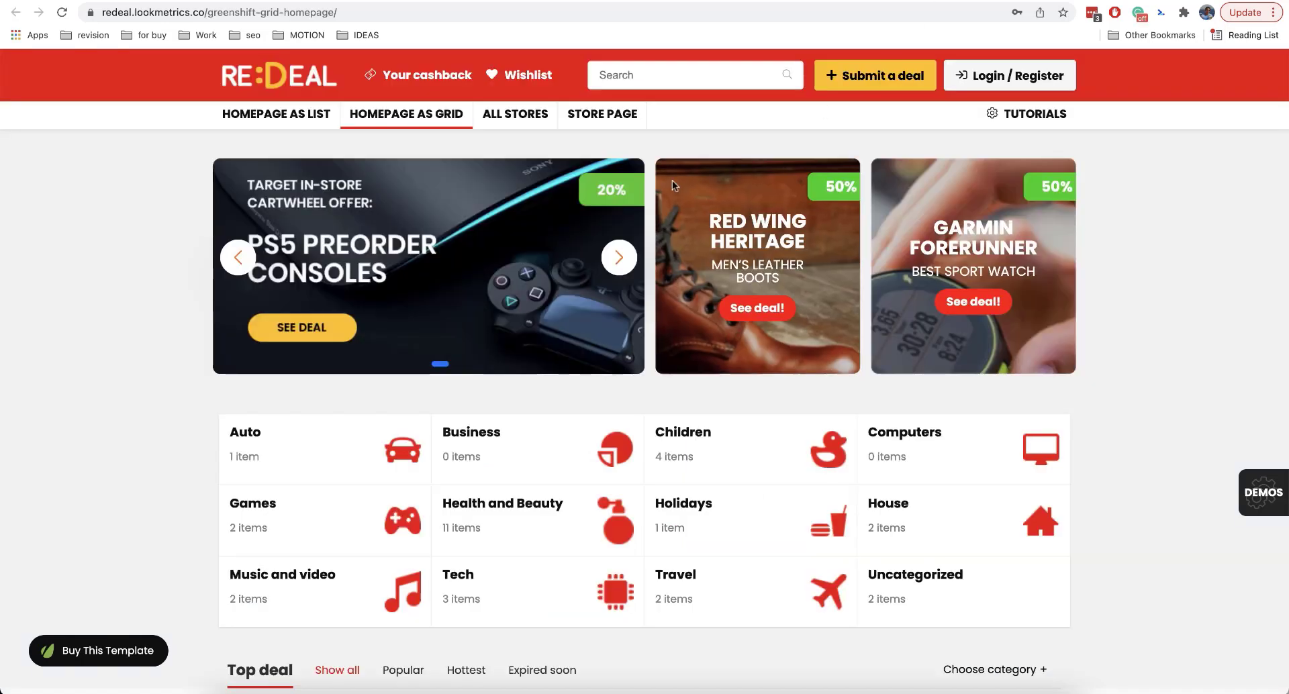
Browse through the slides of the main deal slider on the grid demo homepage.
click(619, 257)
click(619, 257)
click(619, 257)
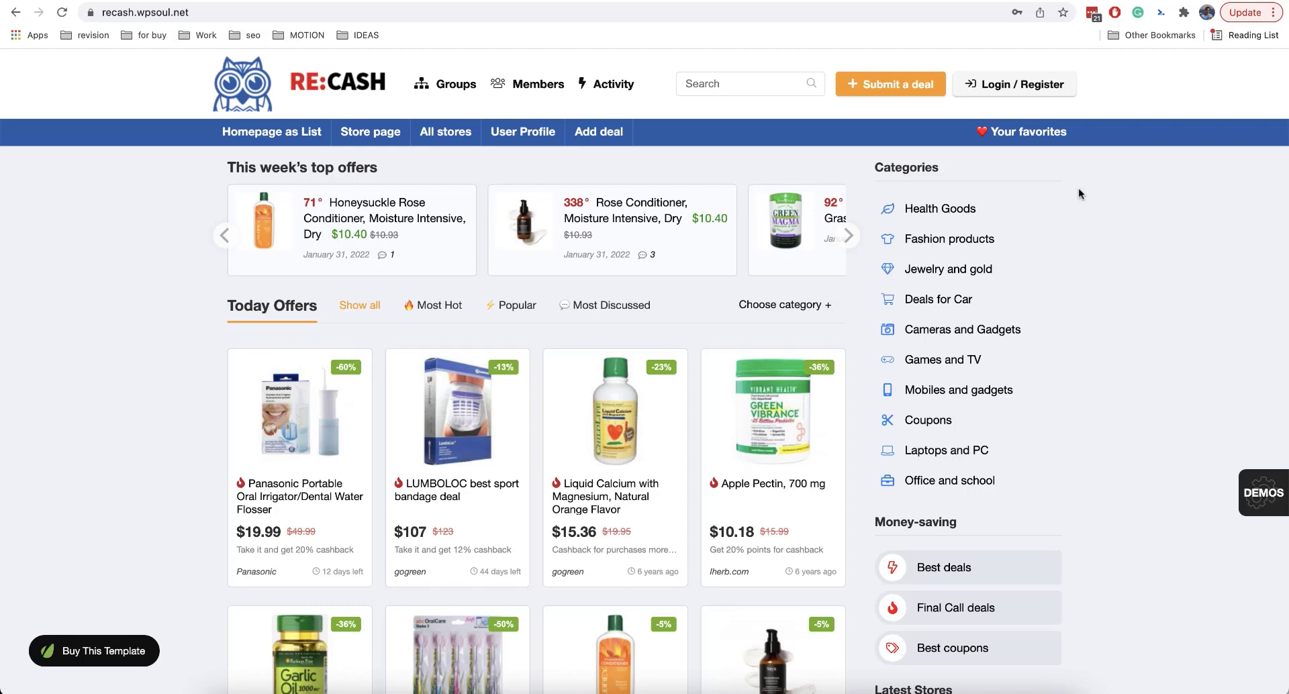
View the Recash demo in iPhone 12 Pro device emulation and page through its "This week's top offers" carousel.
key(super+alt+j)
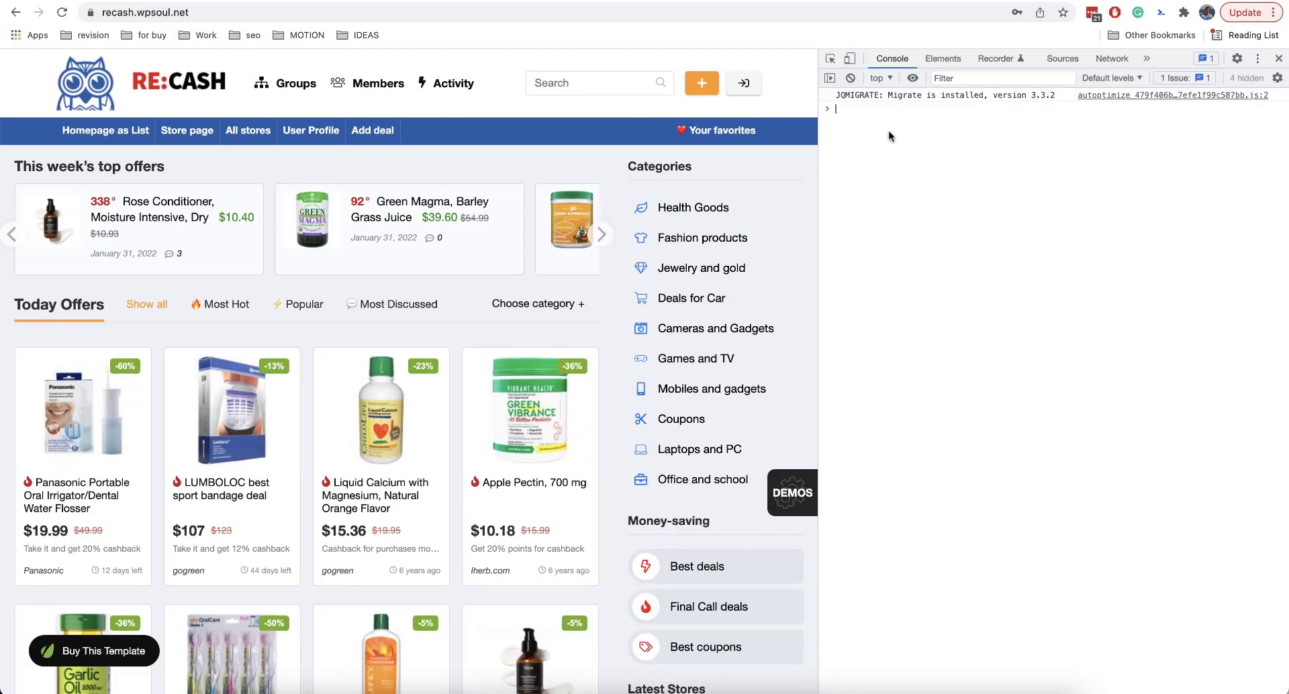
click(851, 62)
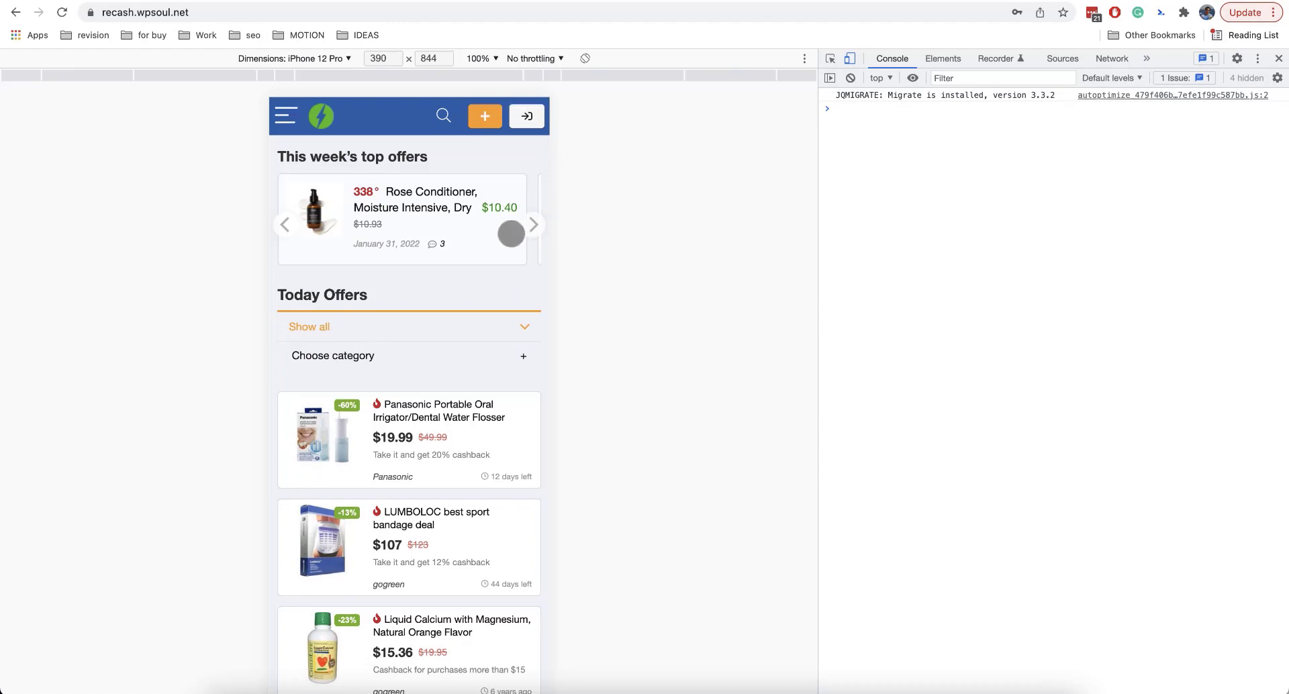
click(529, 227)
click(529, 227)
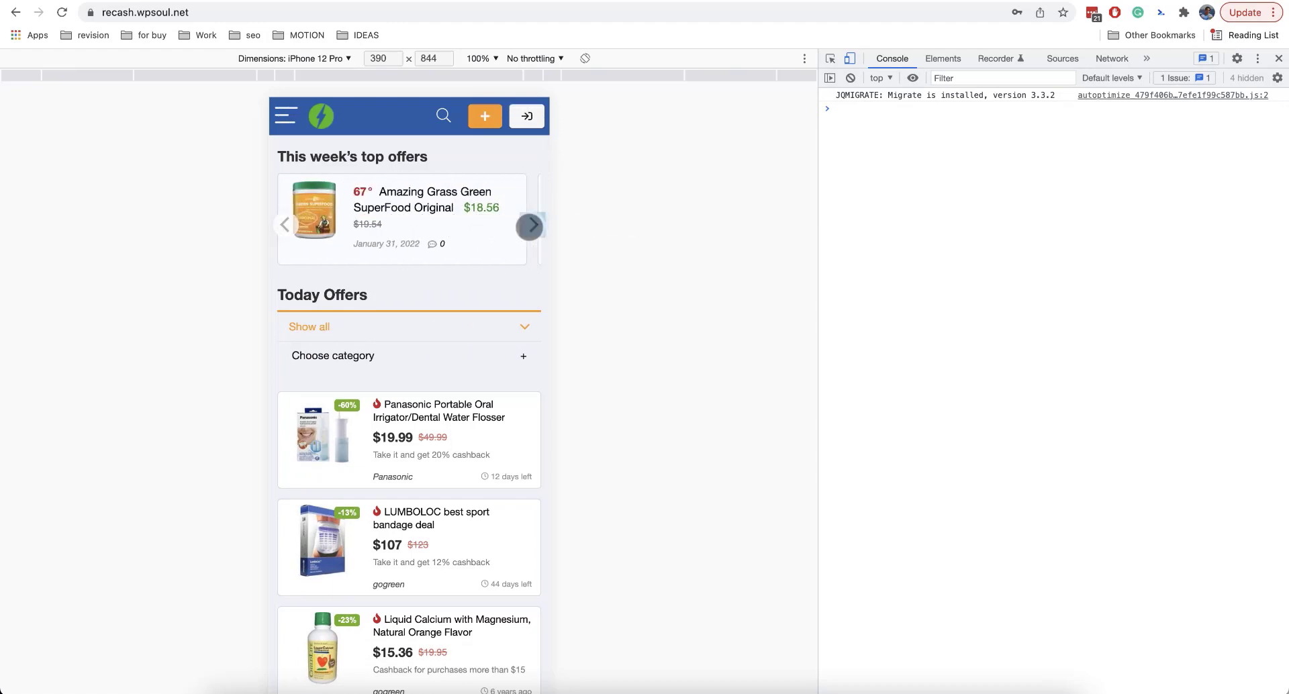
click(529, 227)
Switch to the Carousel Test page in the WordPress editor and insert a Container block below the title.
key(ctrl+Tab)
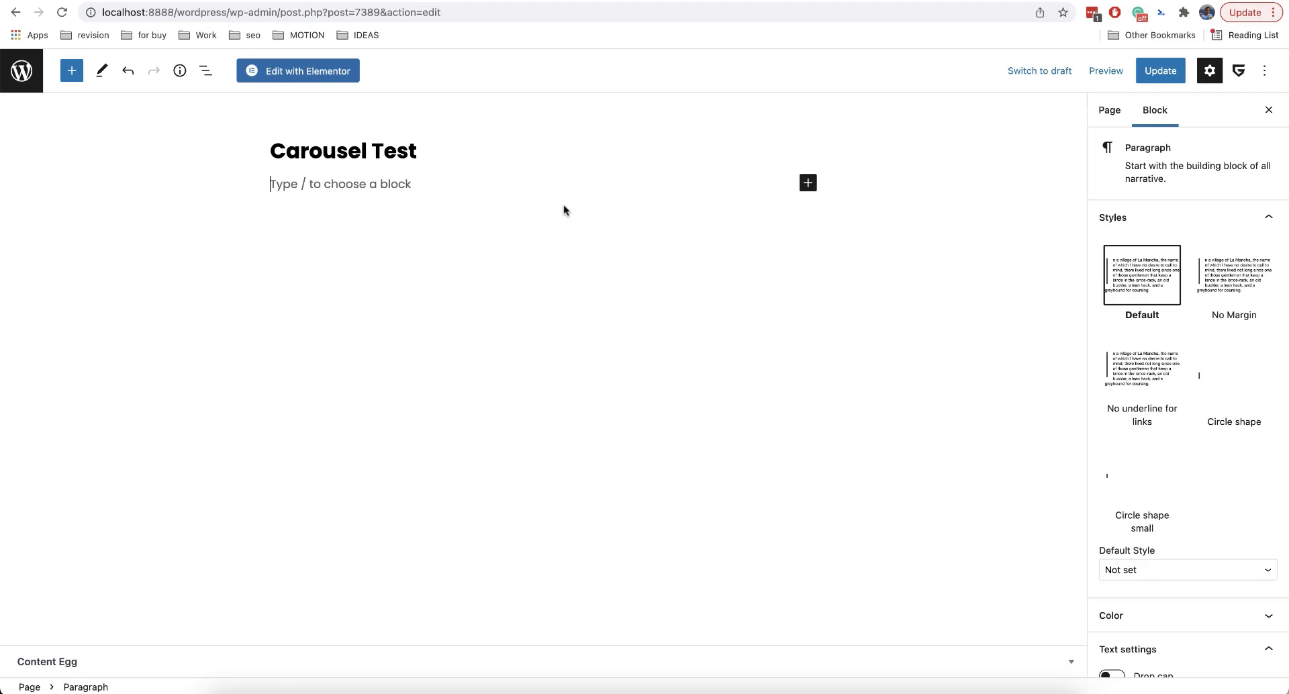
text(/cont)
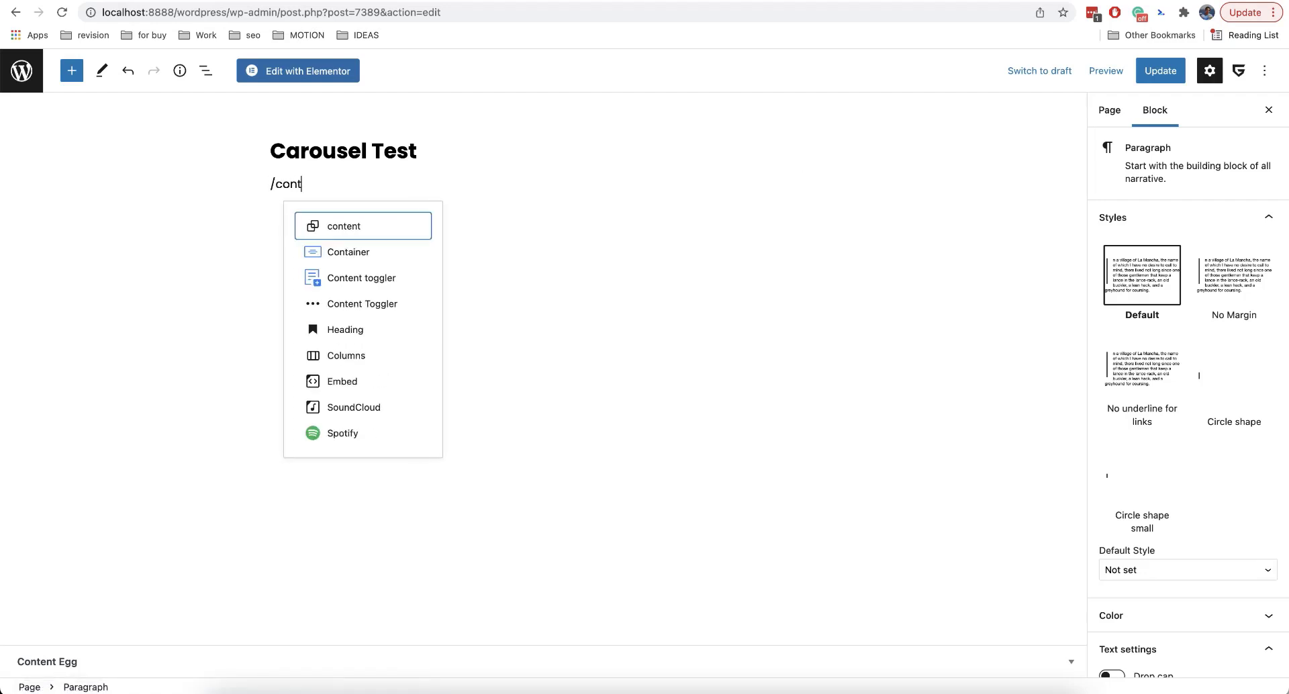
text(ainer)
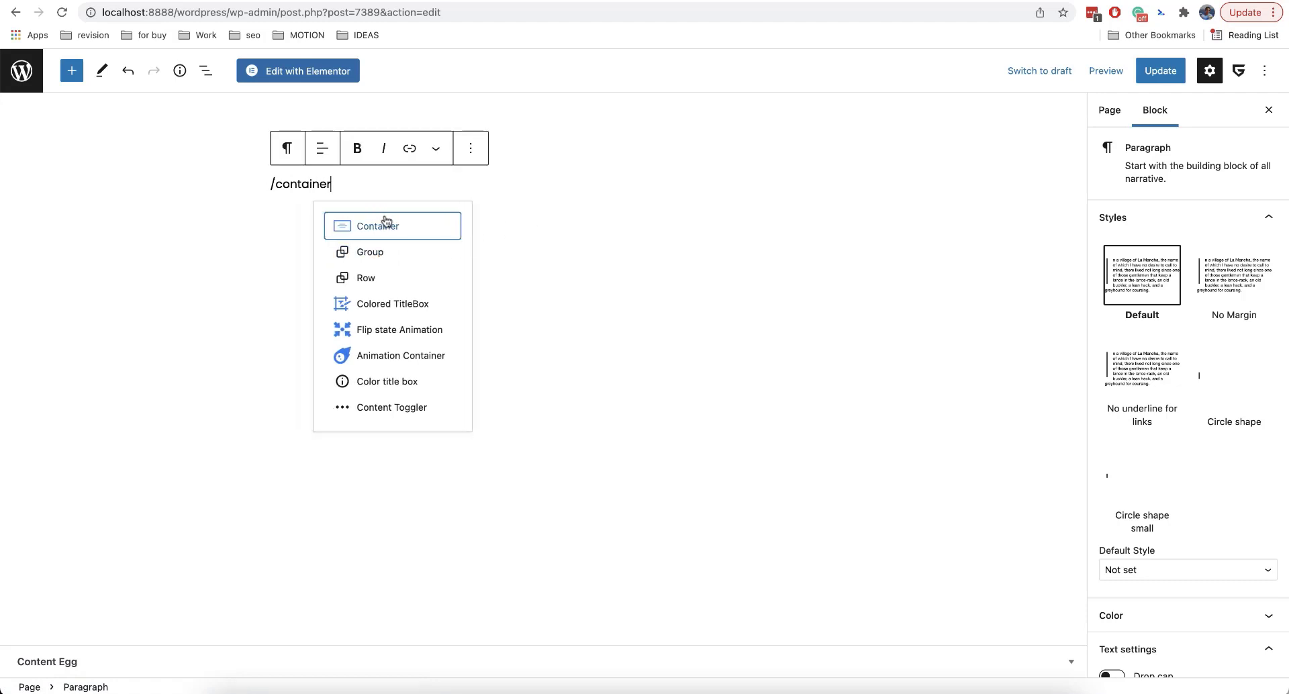
click(386, 223)
Add an Image block inside the container showing the black uppercase UBER logo from the media library.
click(553, 191)
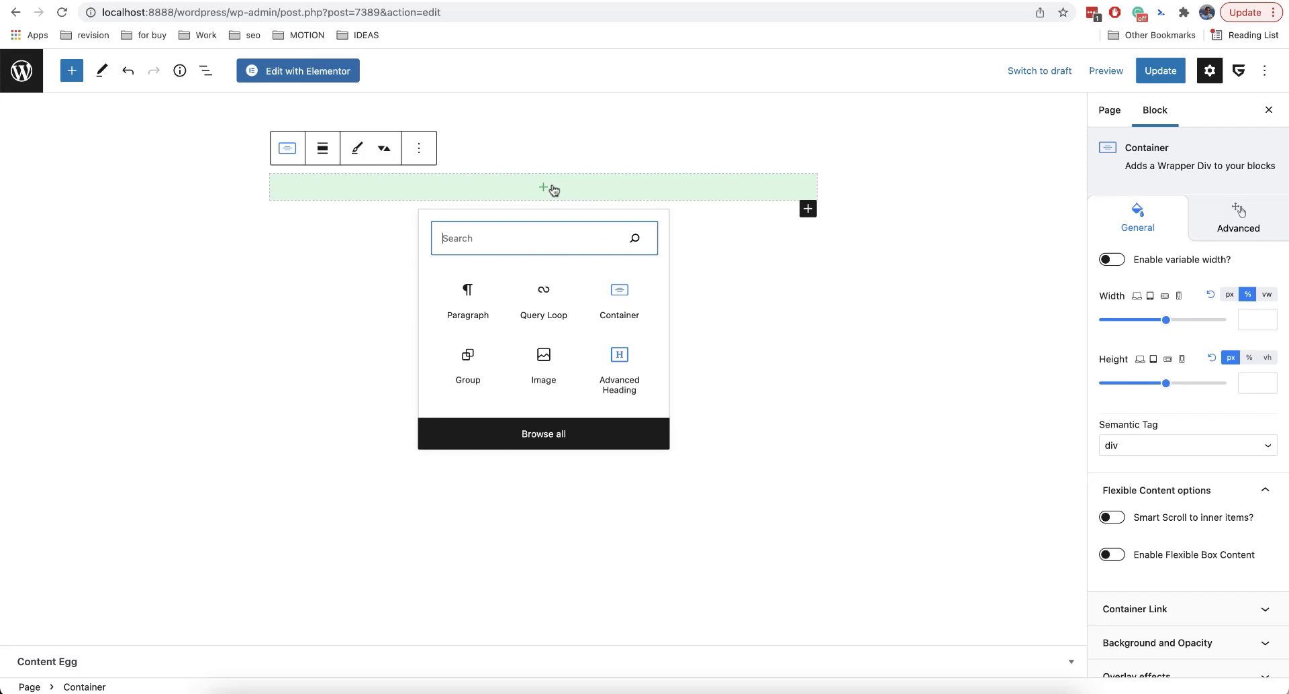
click(542, 366)
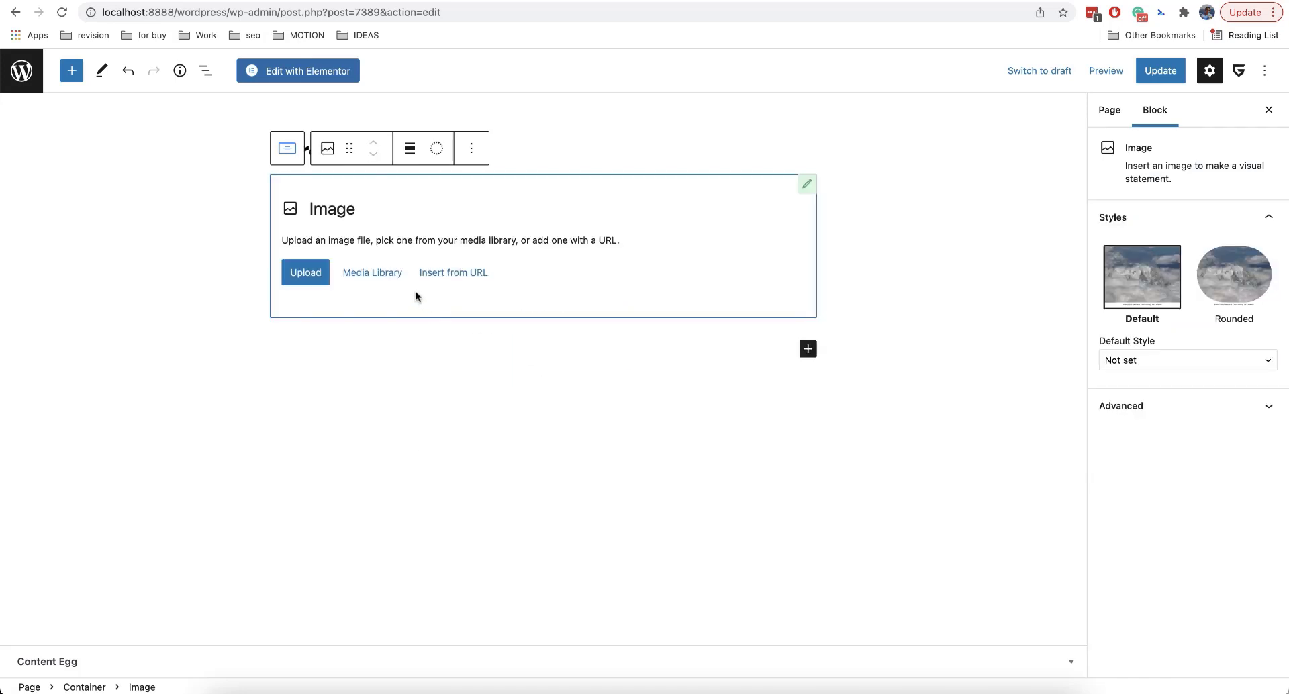
click(389, 280)
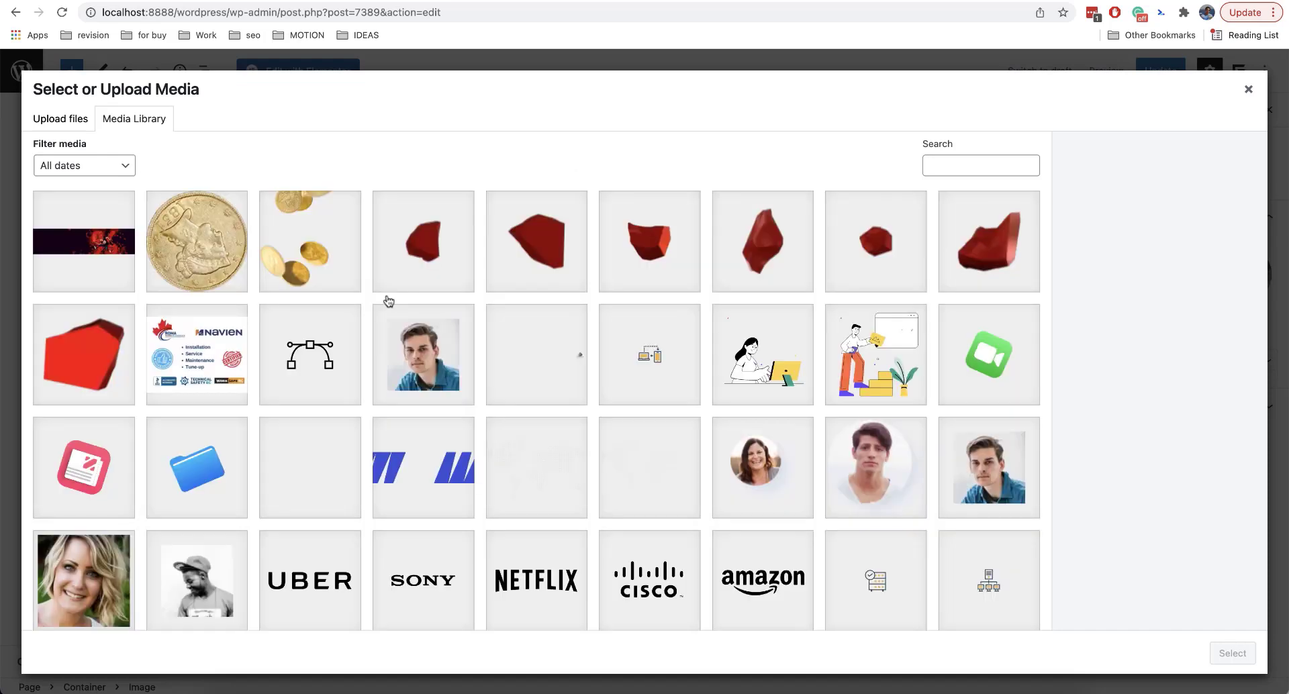
scroll(388, 300, down, 3)
click(310, 373)
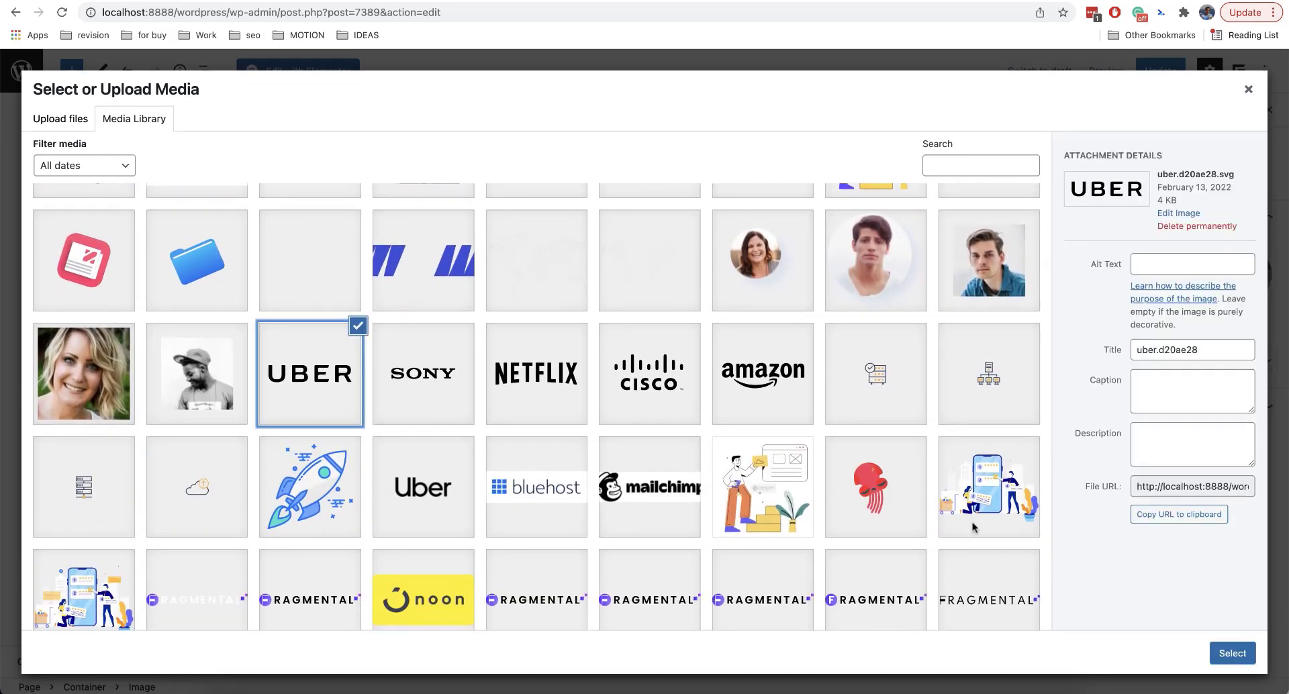
click(1232, 655)
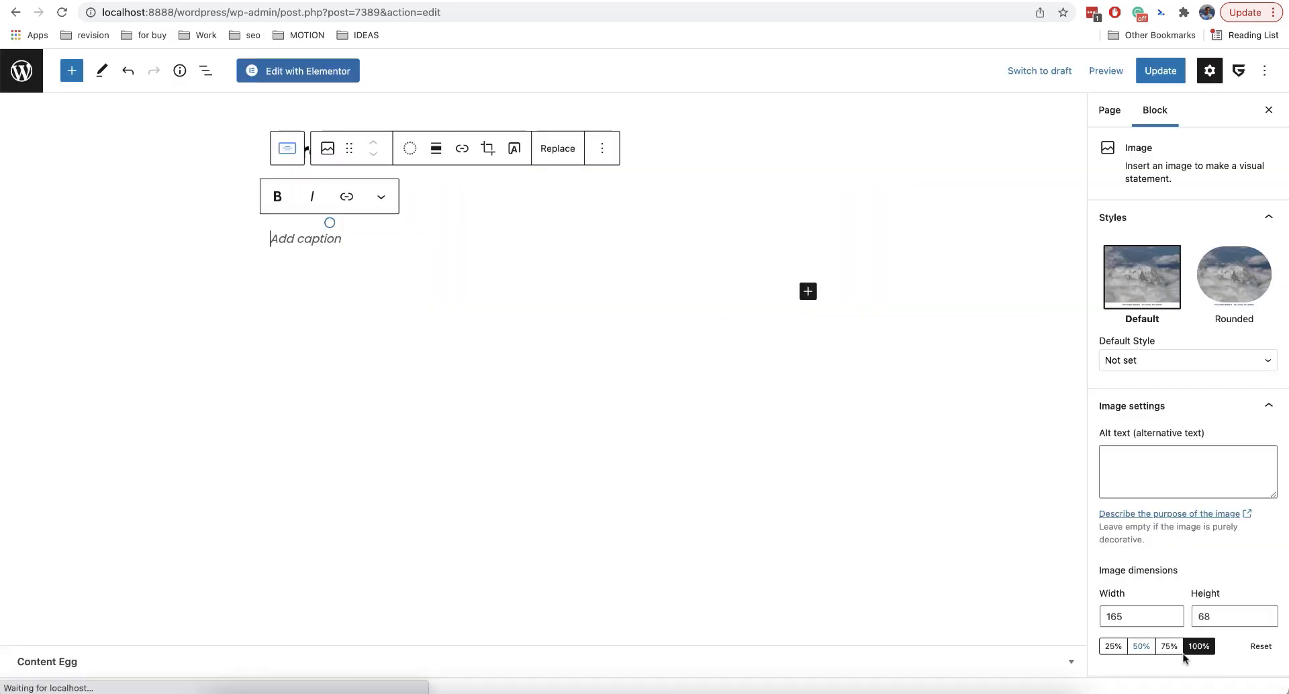
click(687, 325)
click(518, 254)
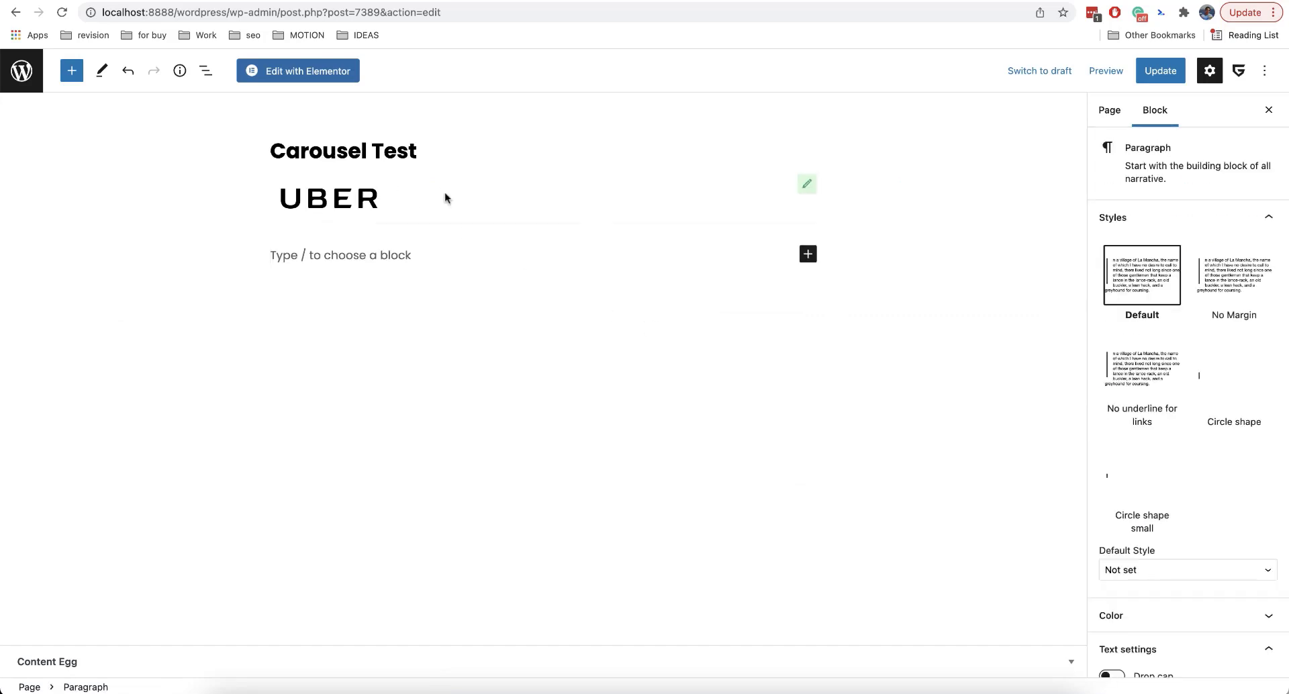
Add a second Image block to the container with the Netflix logo from the media library.
click(807, 188)
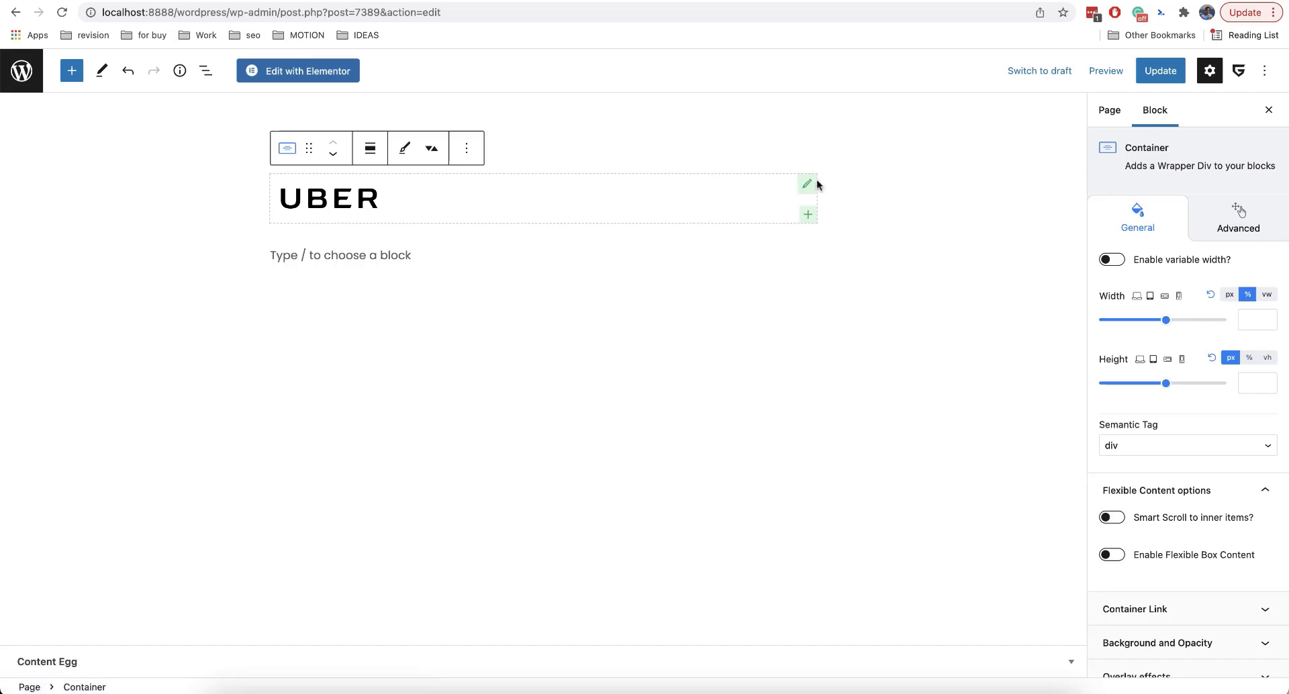
click(807, 216)
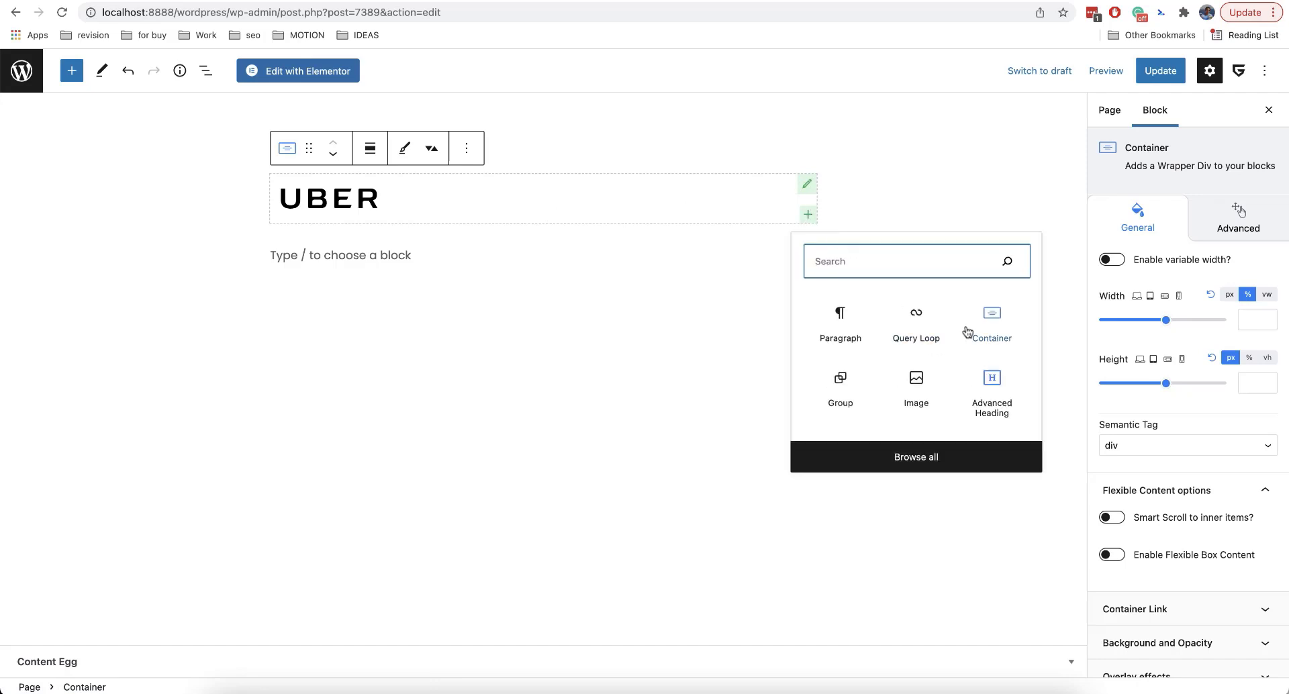
click(905, 370)
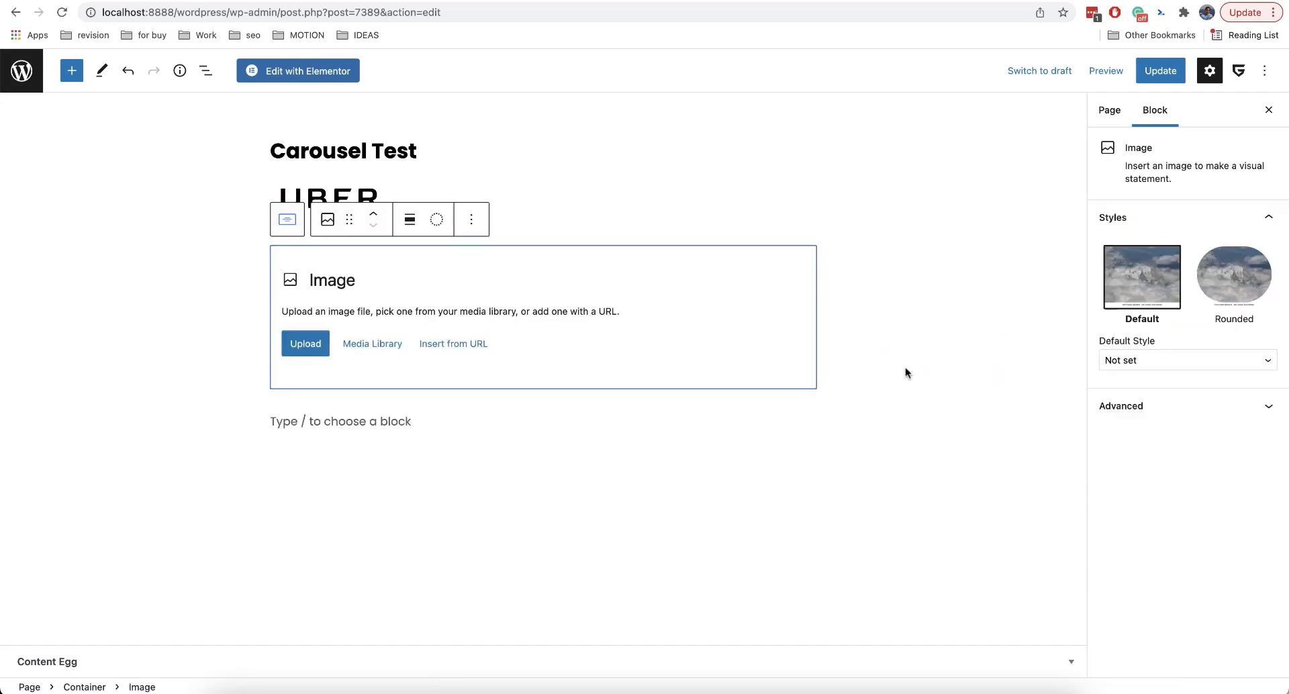
click(350, 351)
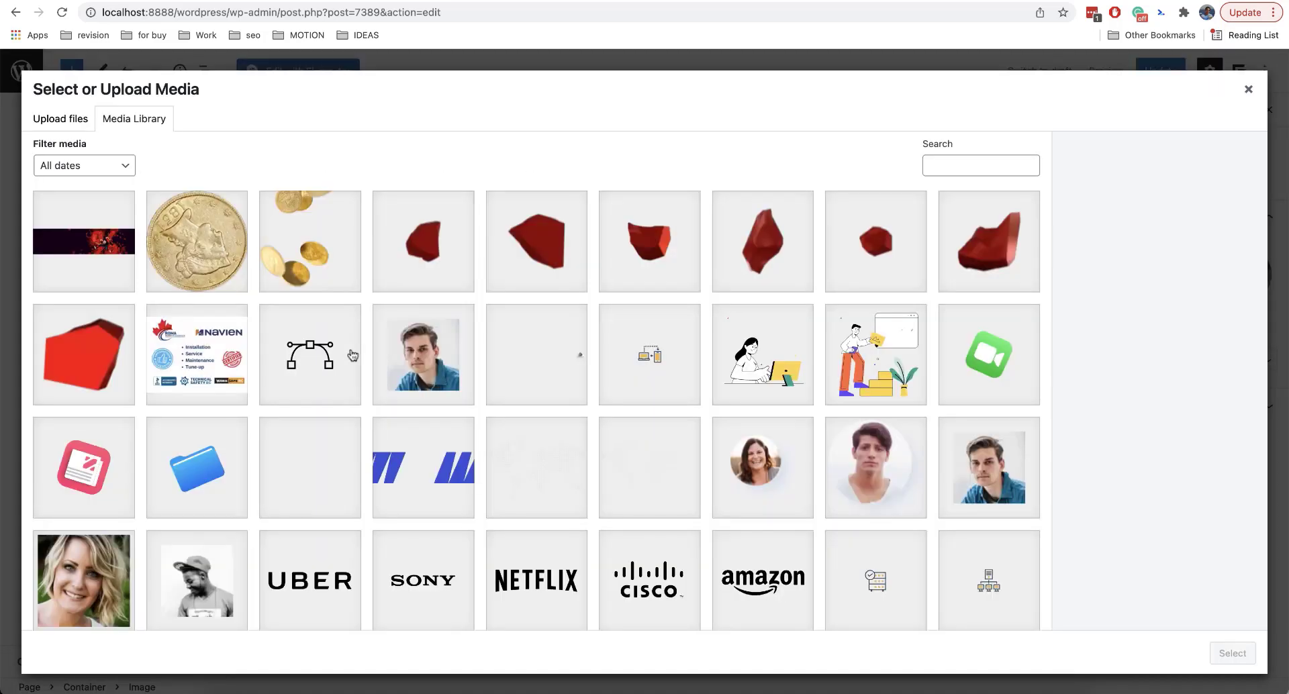
scroll(397, 433, down, 3)
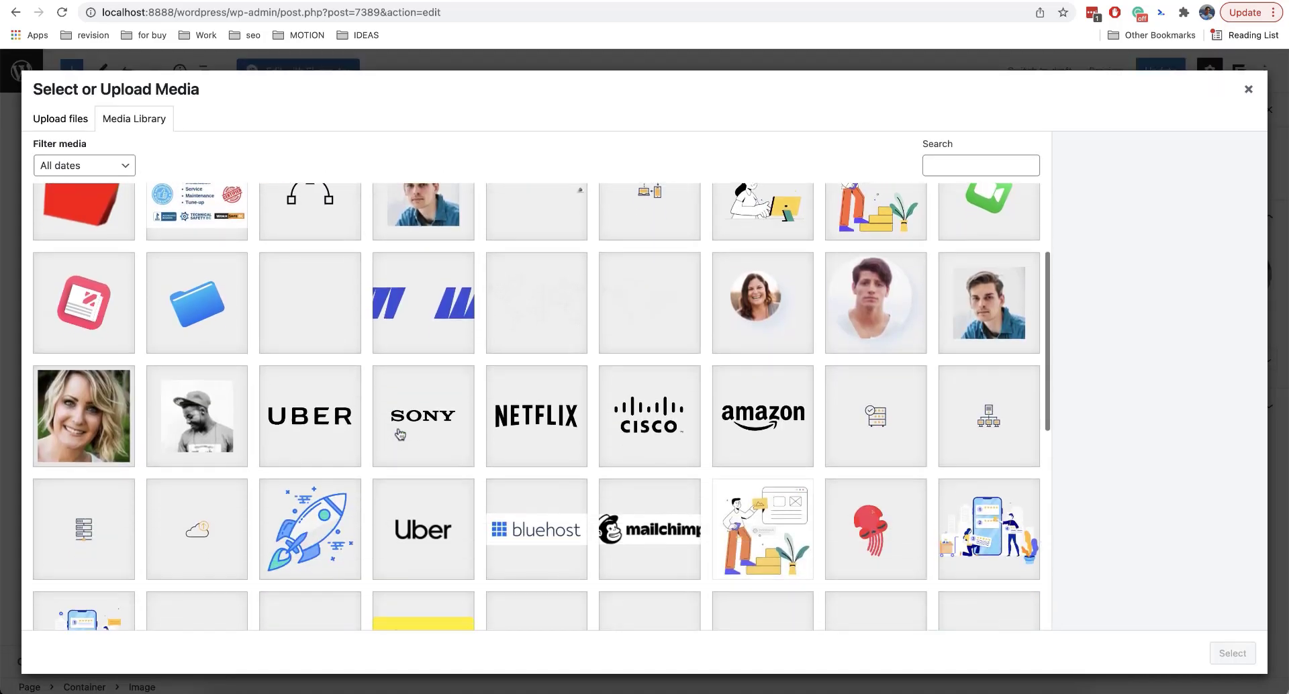
click(494, 429)
click(1232, 654)
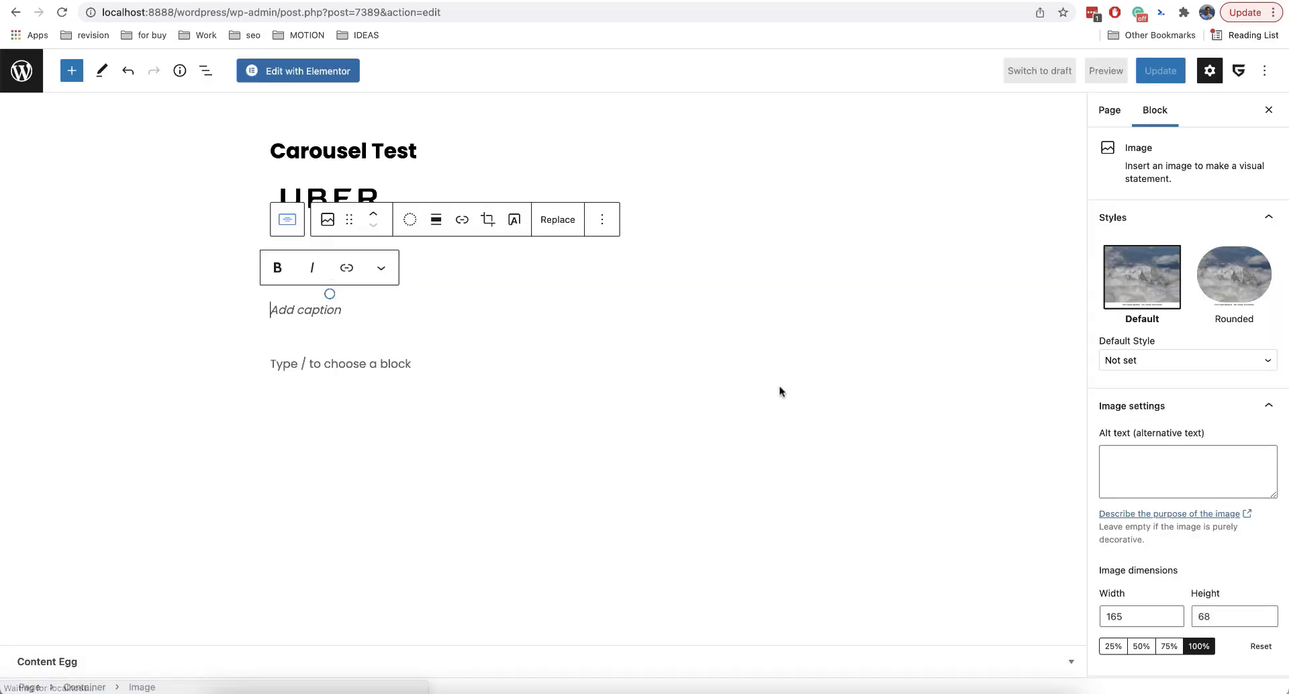
Paste the Cisco logo image block below the container and move it inside as the last item.
click(401, 326)
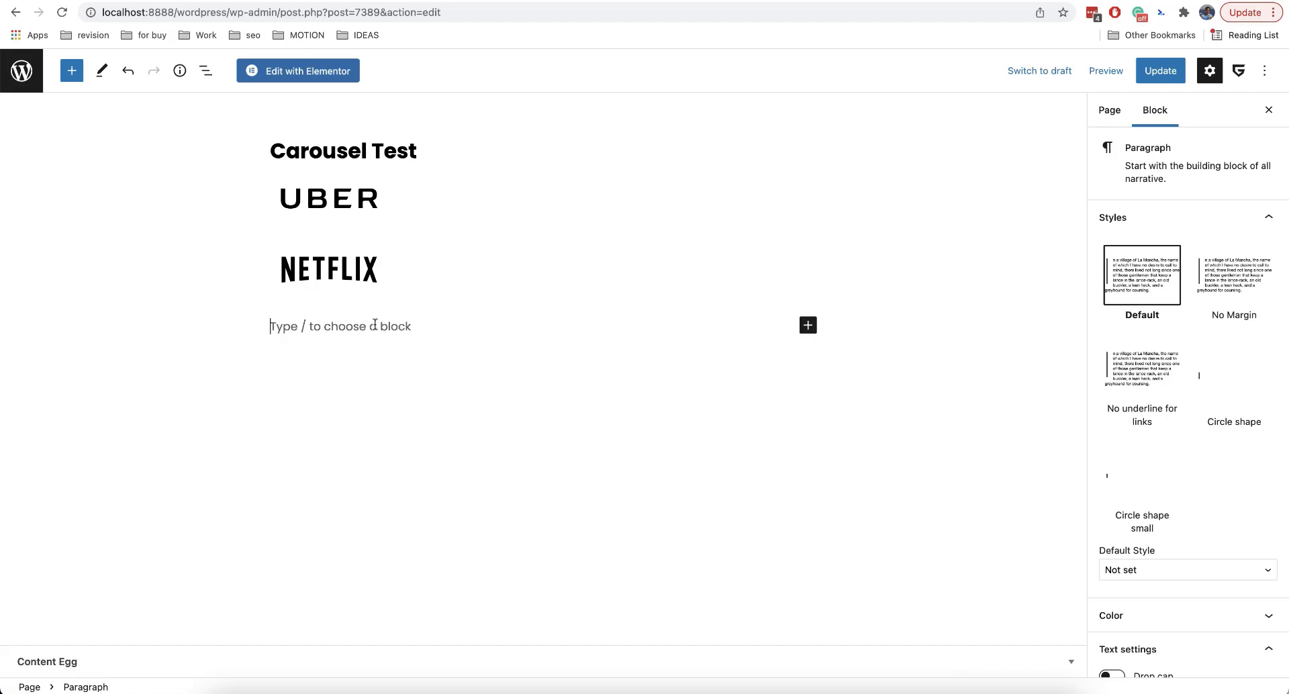
key(super+v)
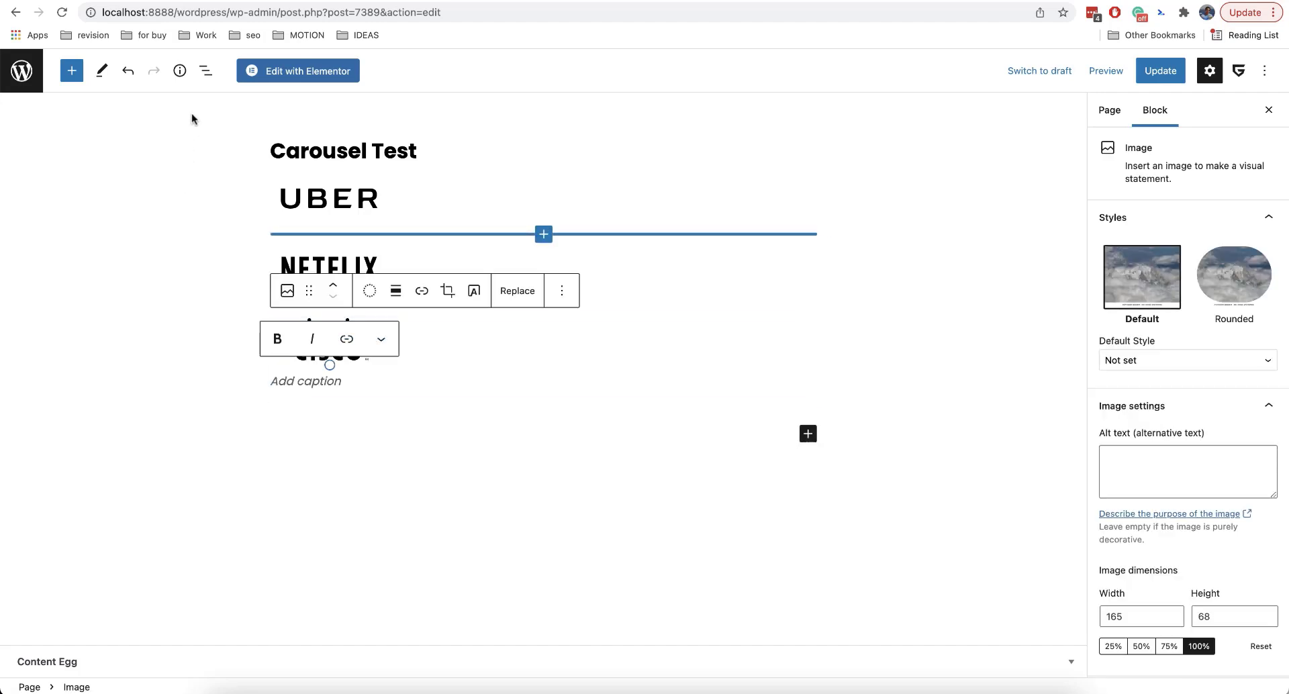
click(205, 73)
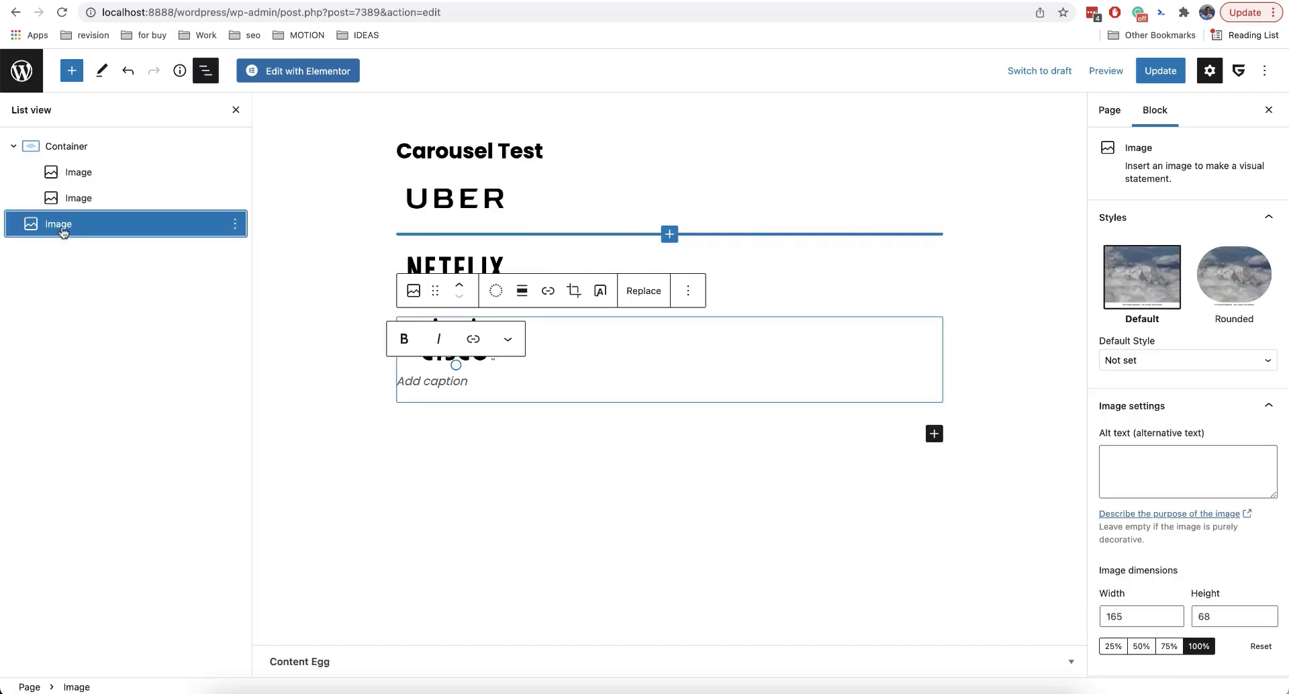
drag(59, 231, 114, 206)
click(234, 109)
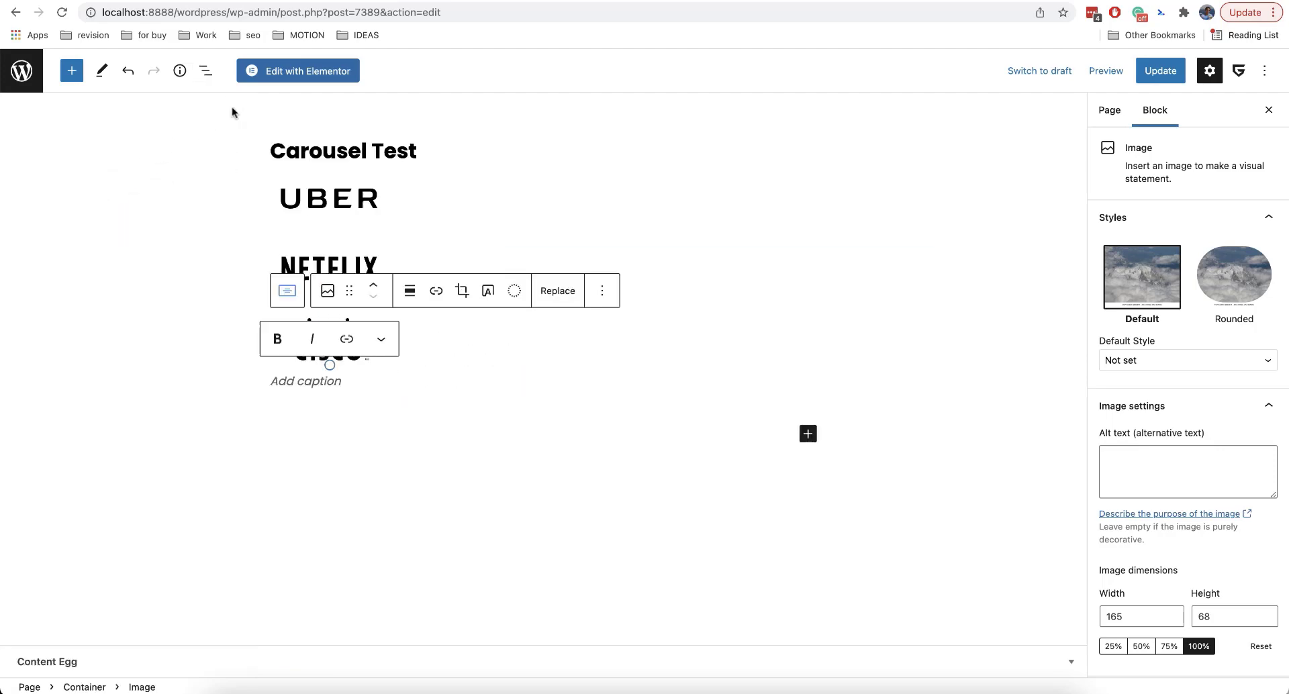
Add another Image block at the container's end with the Amazon logo from the media library.
click(804, 226)
click(807, 391)
click(910, 511)
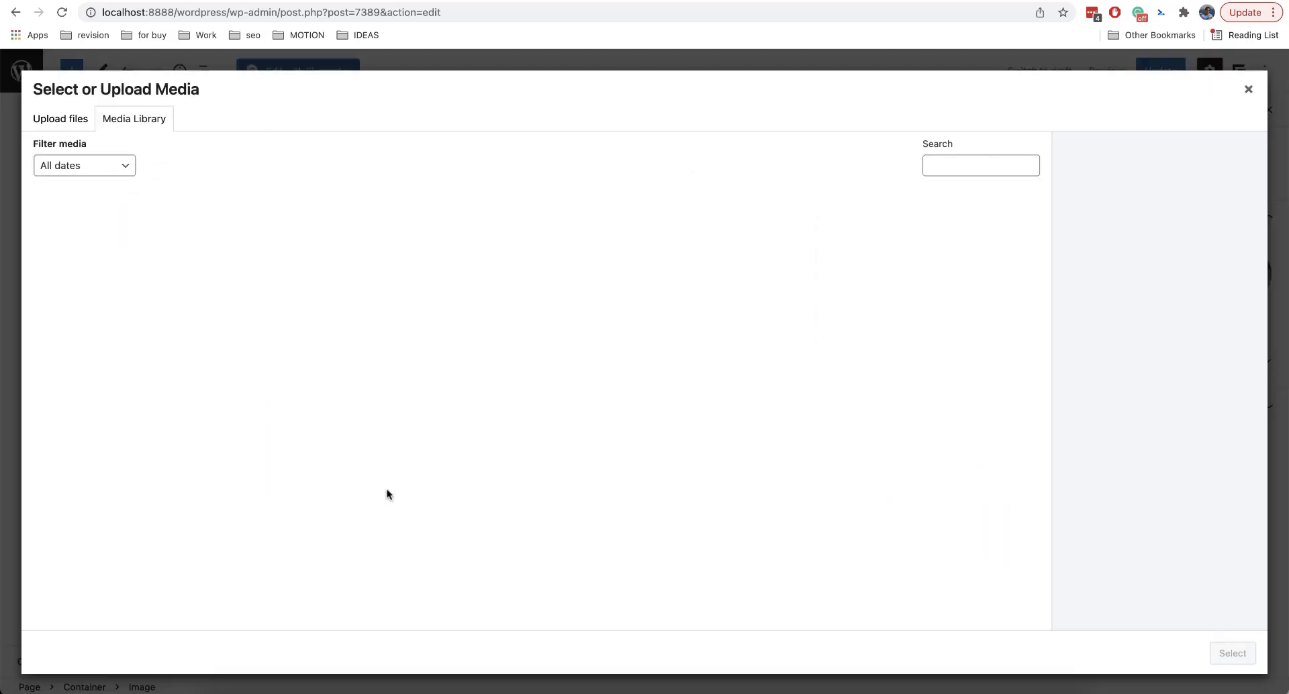
scroll(465, 437, down, 2)
click(760, 519)
click(1233, 653)
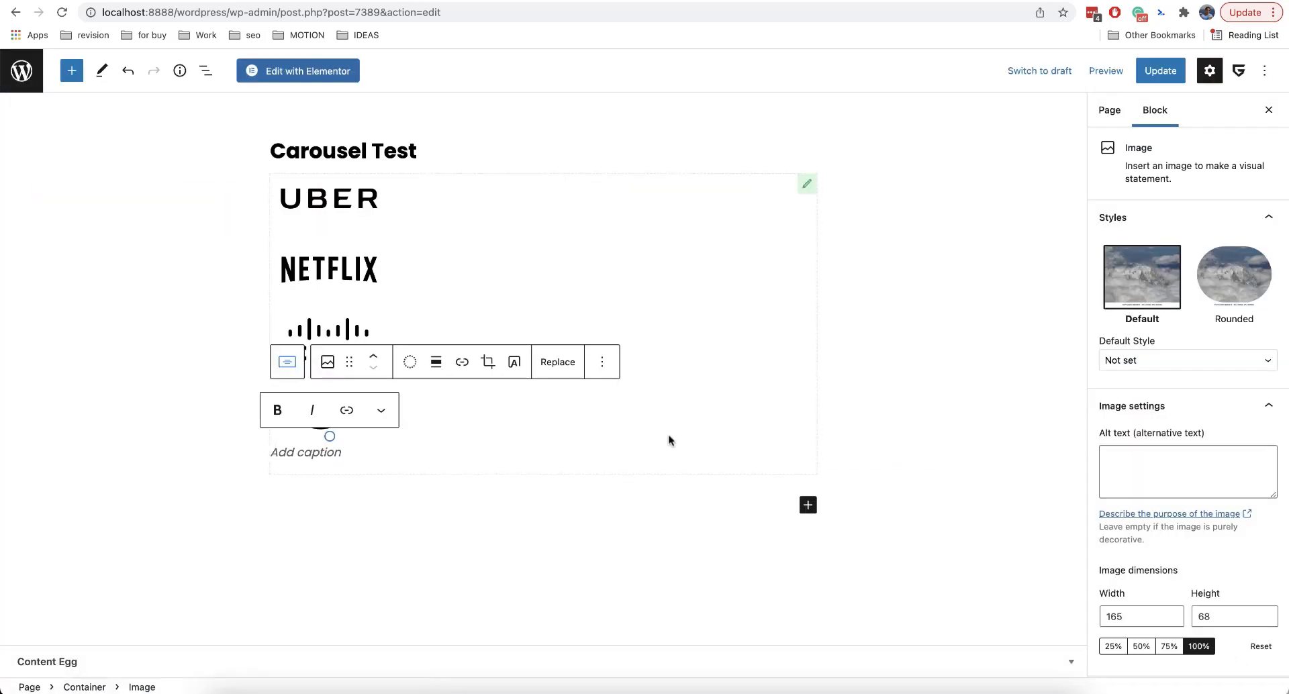
Add a fifth Image block to the container with the Sony logo from the media library.
click(806, 212)
click(808, 427)
click(914, 589)
scroll(636, 435, down, 4)
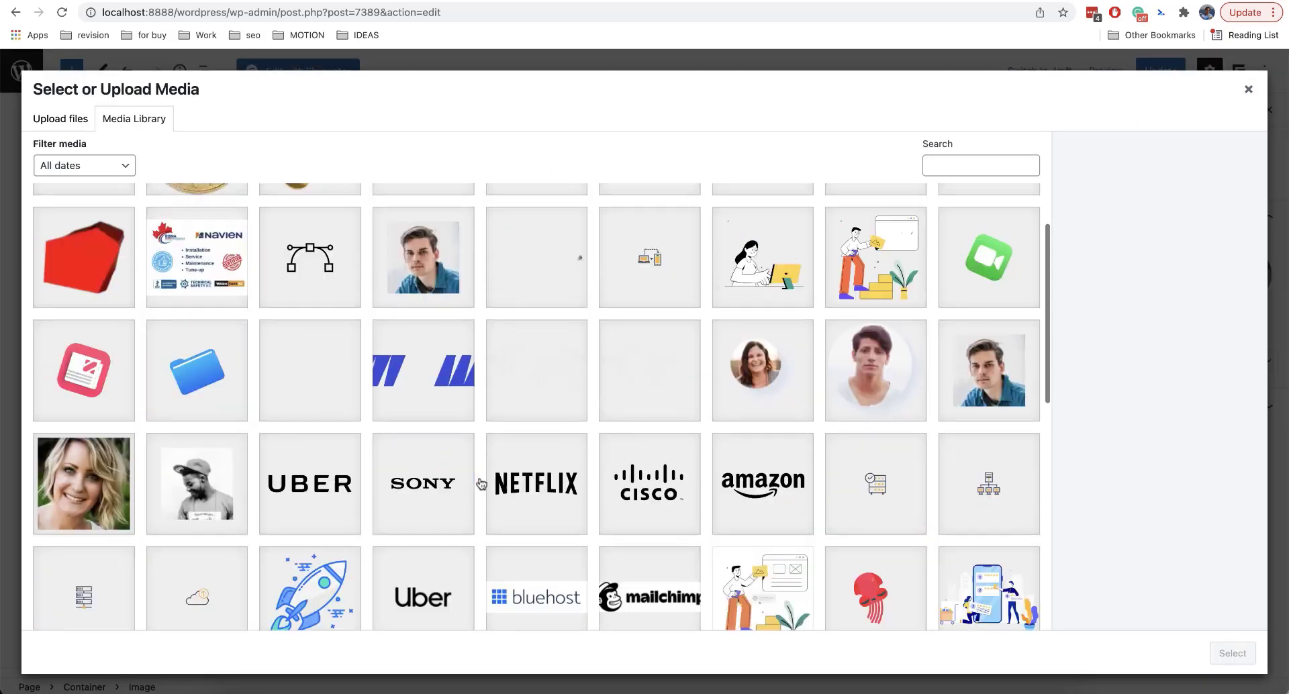
click(636, 435)
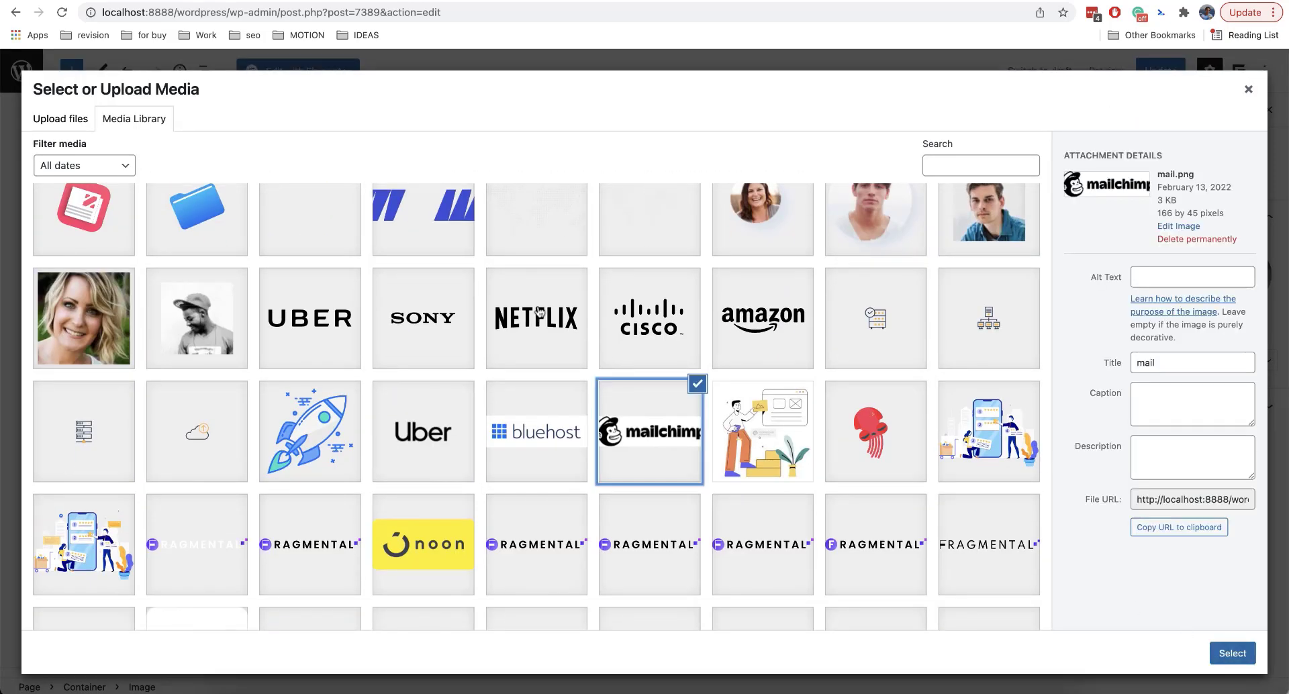
click(1233, 654)
click(849, 378)
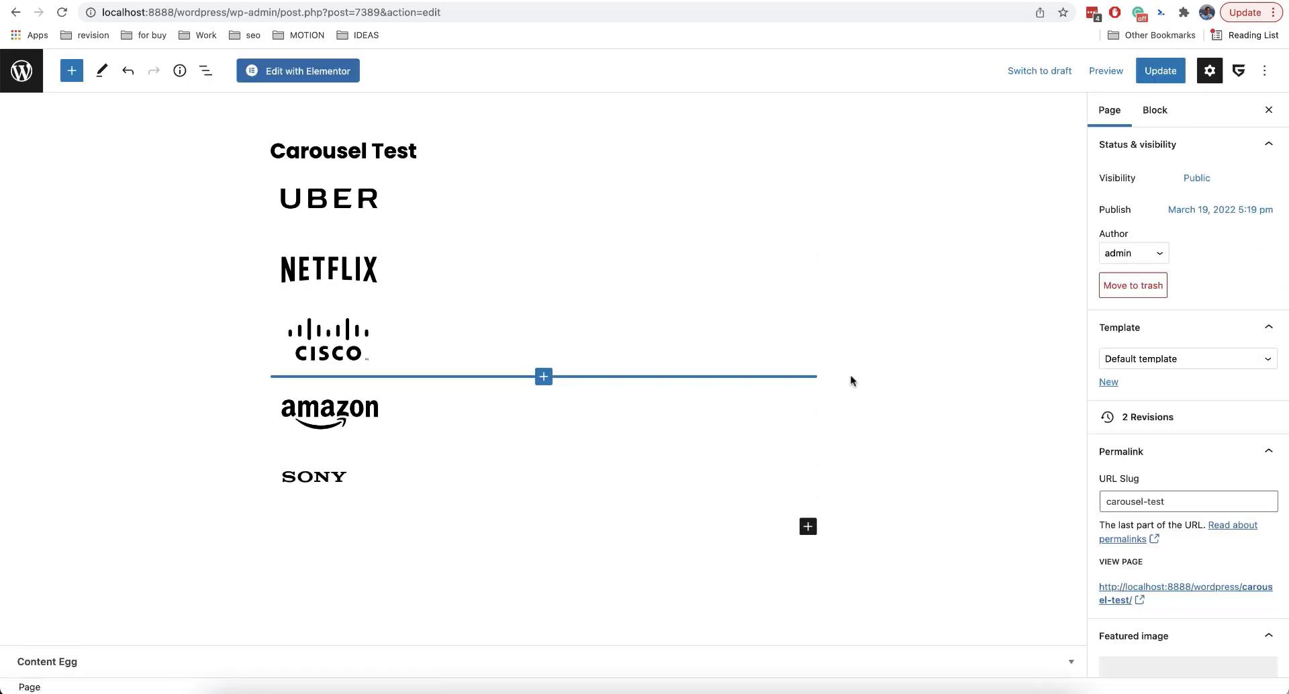
Enable Smart Scroll to inner items for the logo container and scroll the logo row sideways.
click(772, 395)
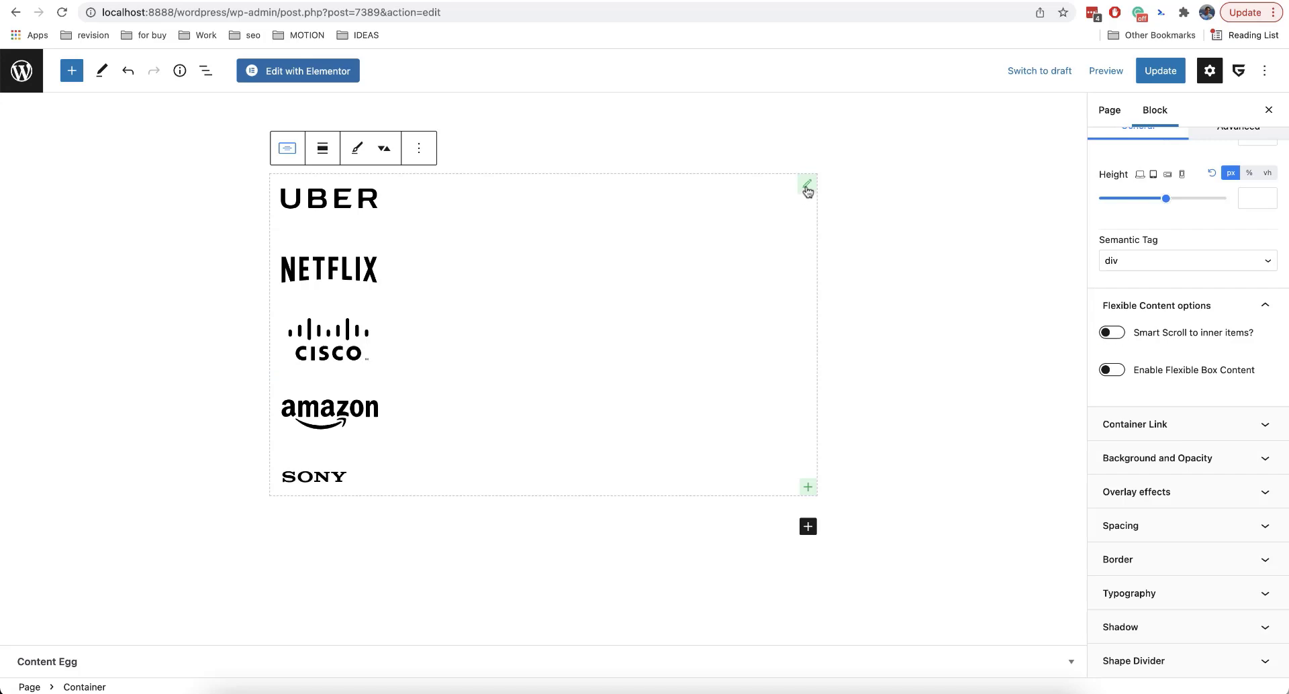
scroll(1169, 258, up, 5)
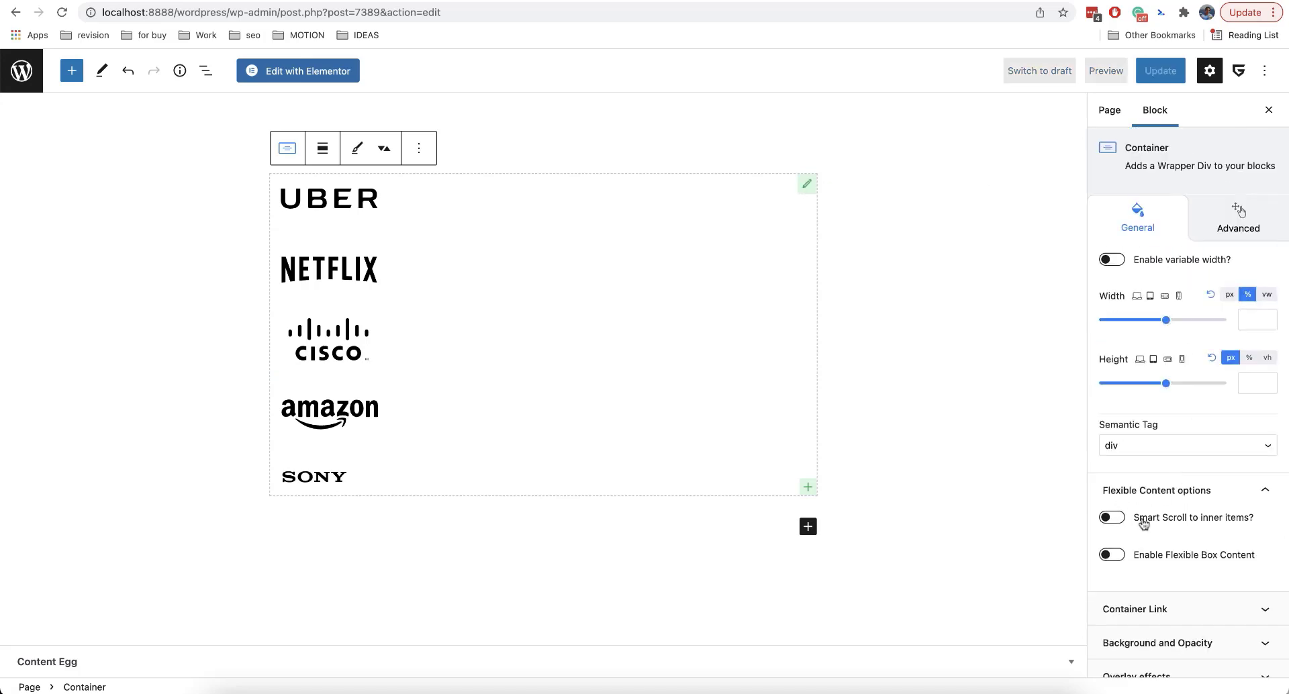
click(1120, 522)
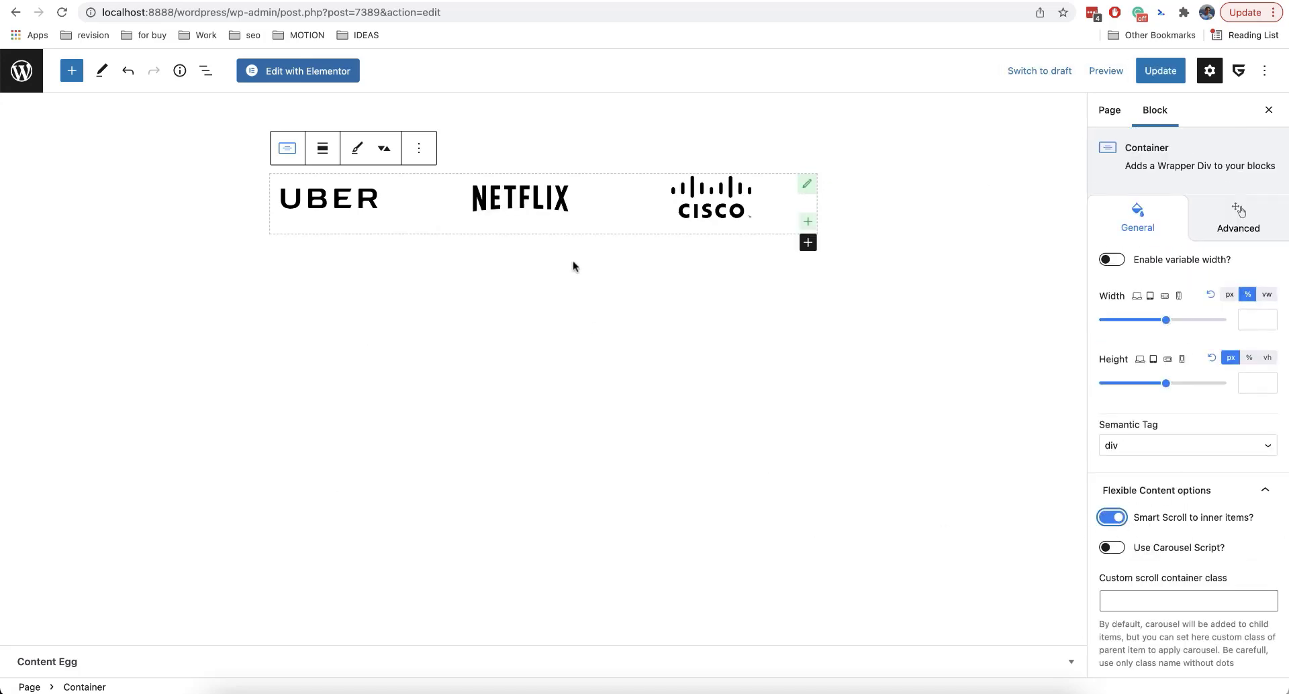
scroll(552, 210, right, 5)
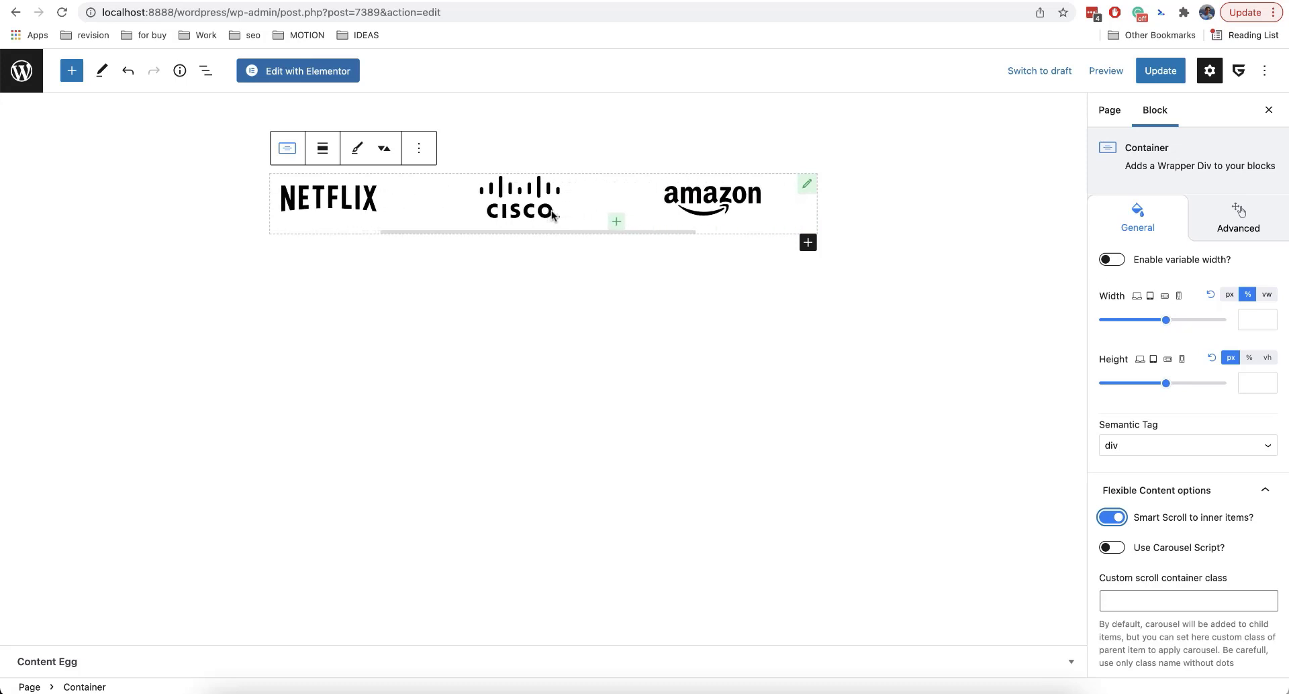
Enable the Use Carousel Script option for the logo container.
scroll(1197, 449, down, 5)
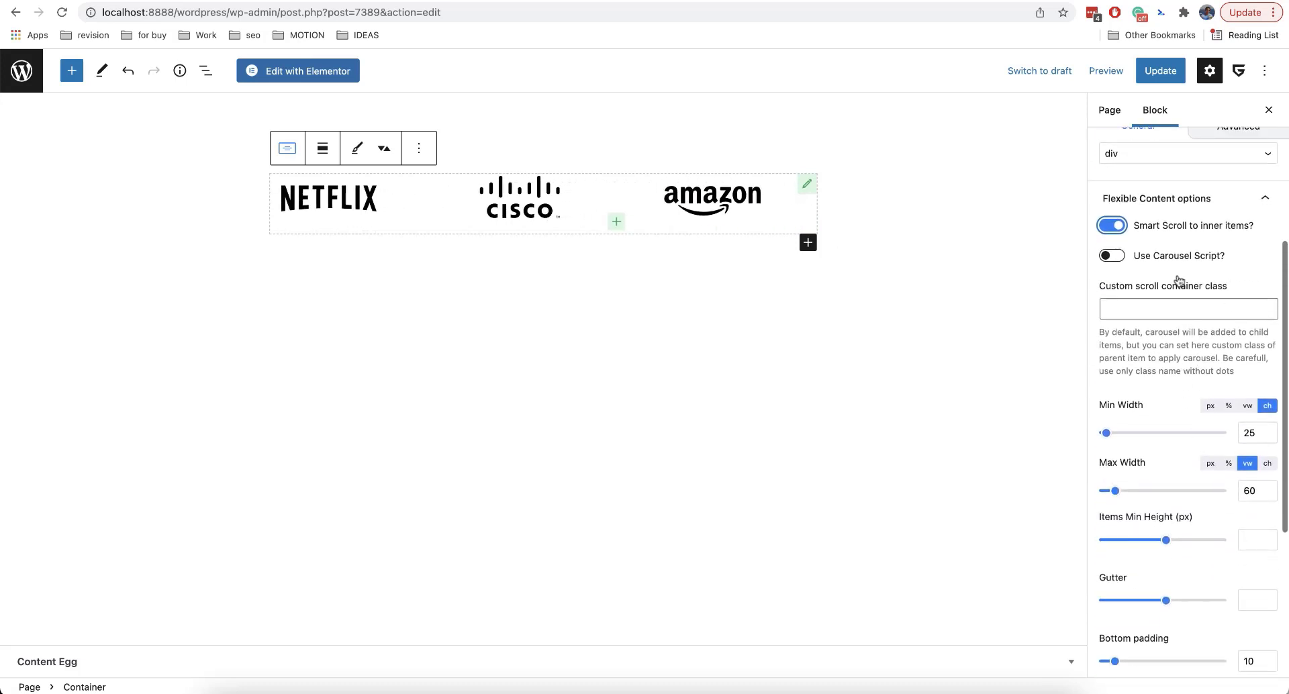
scroll(1117, 257, up, 2)
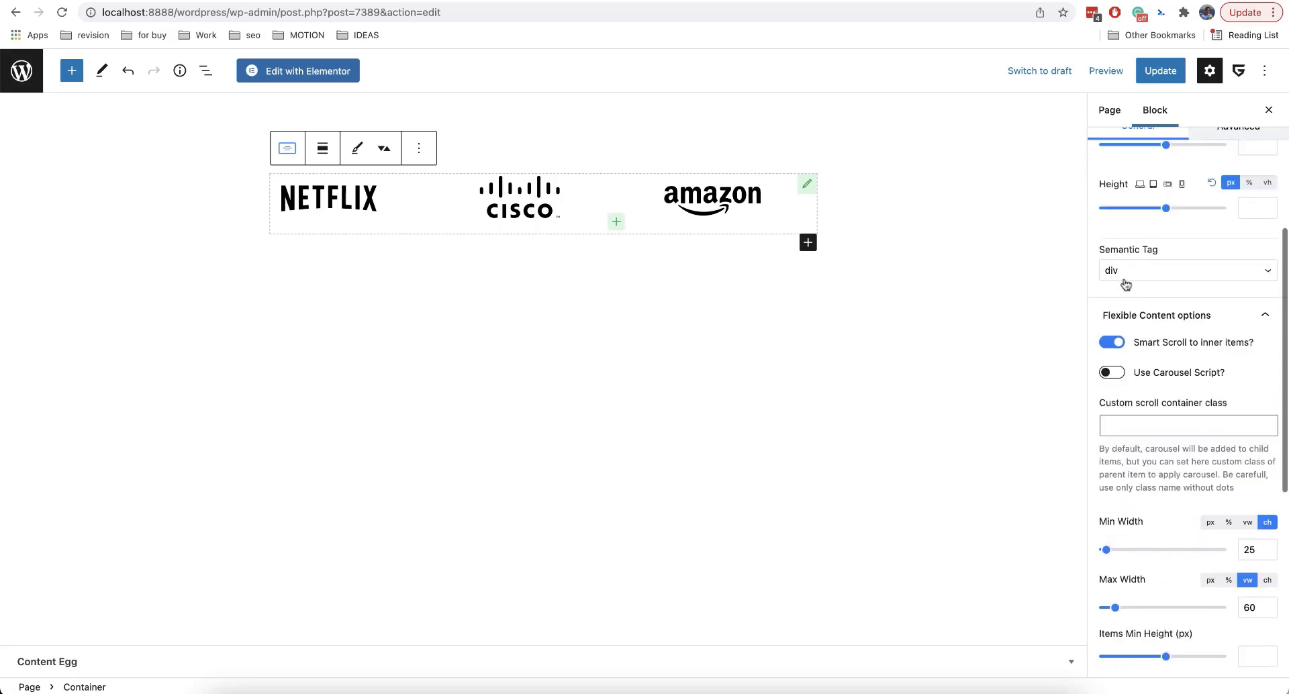
click(1115, 372)
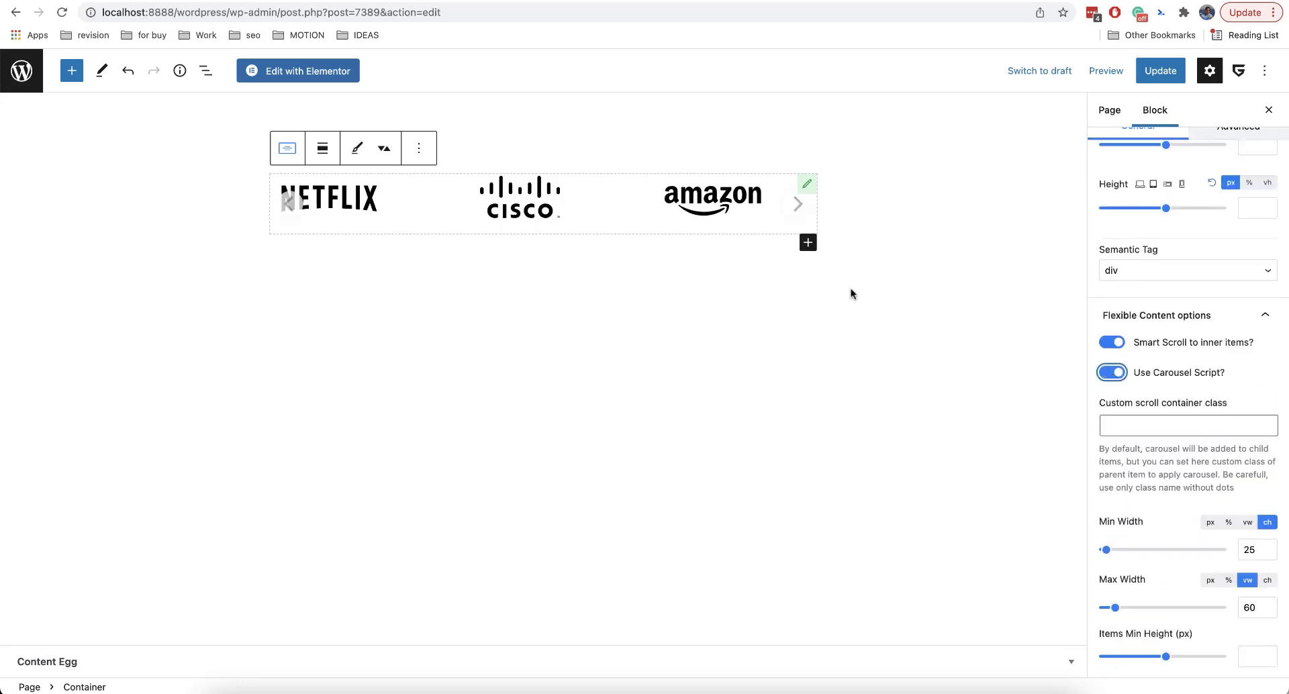
Enable Autoplay for the logo container's carousel.
scroll(1218, 408, down, 2)
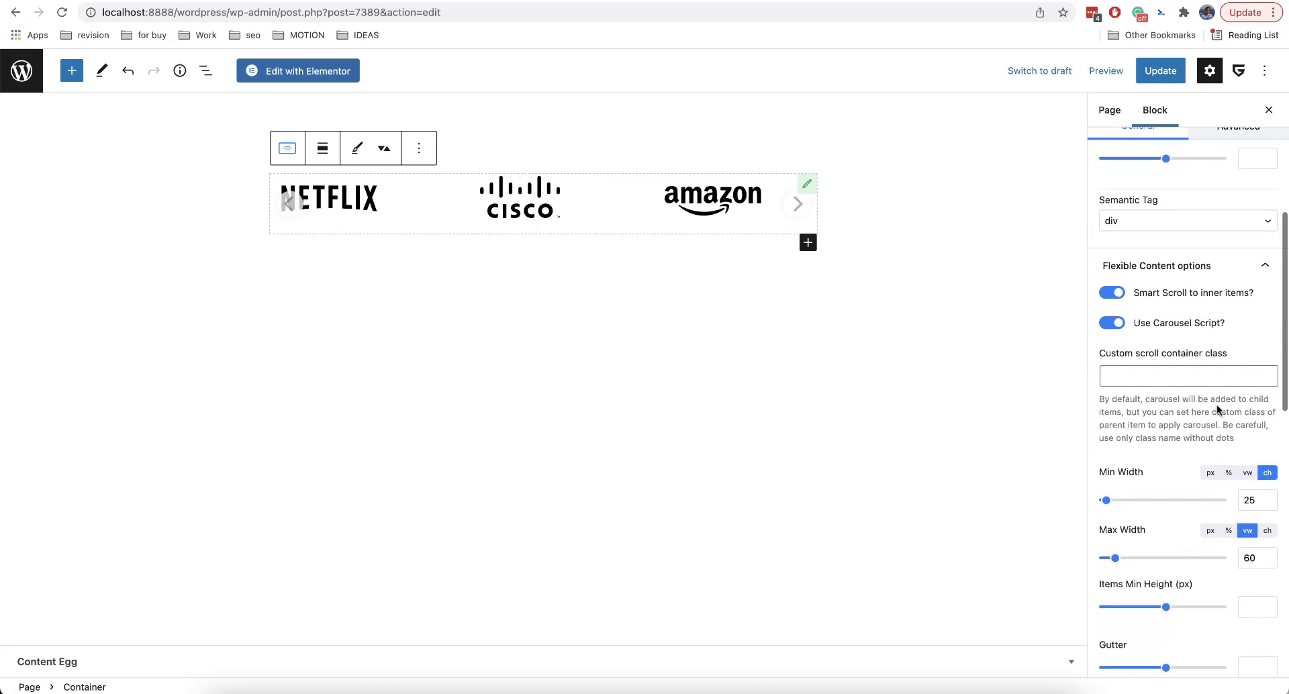
scroll(1217, 408, down, 8)
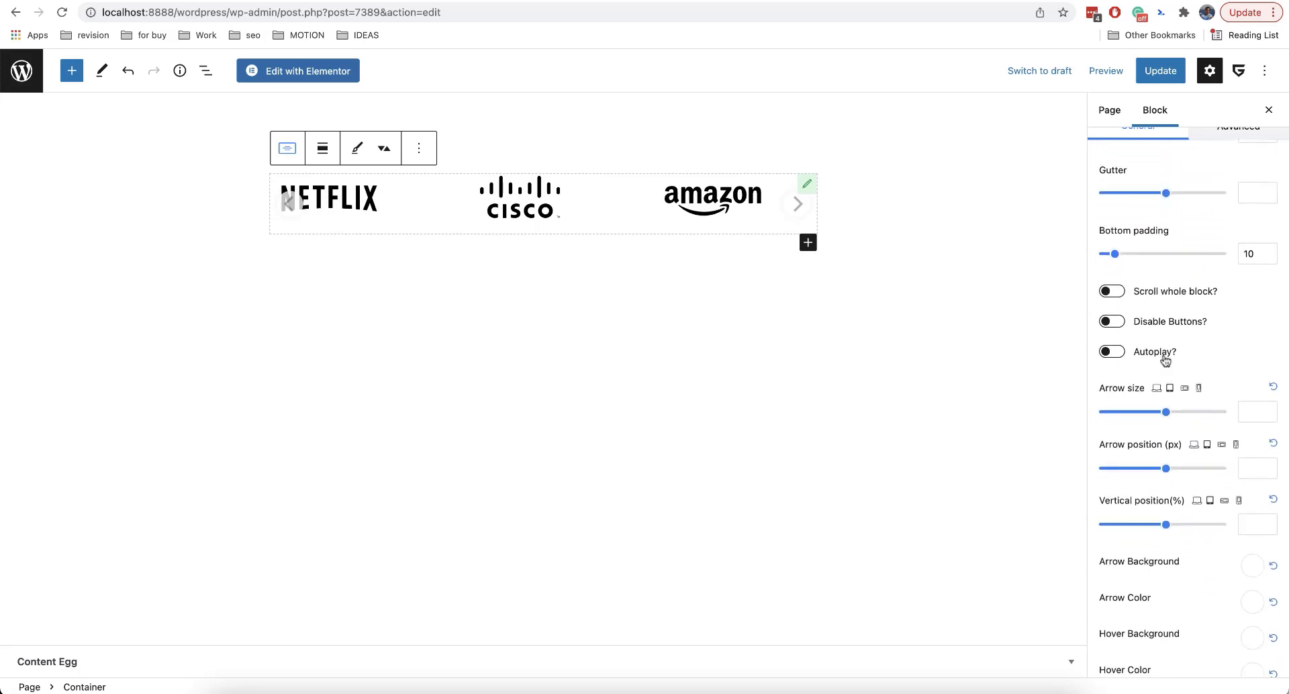
click(1142, 357)
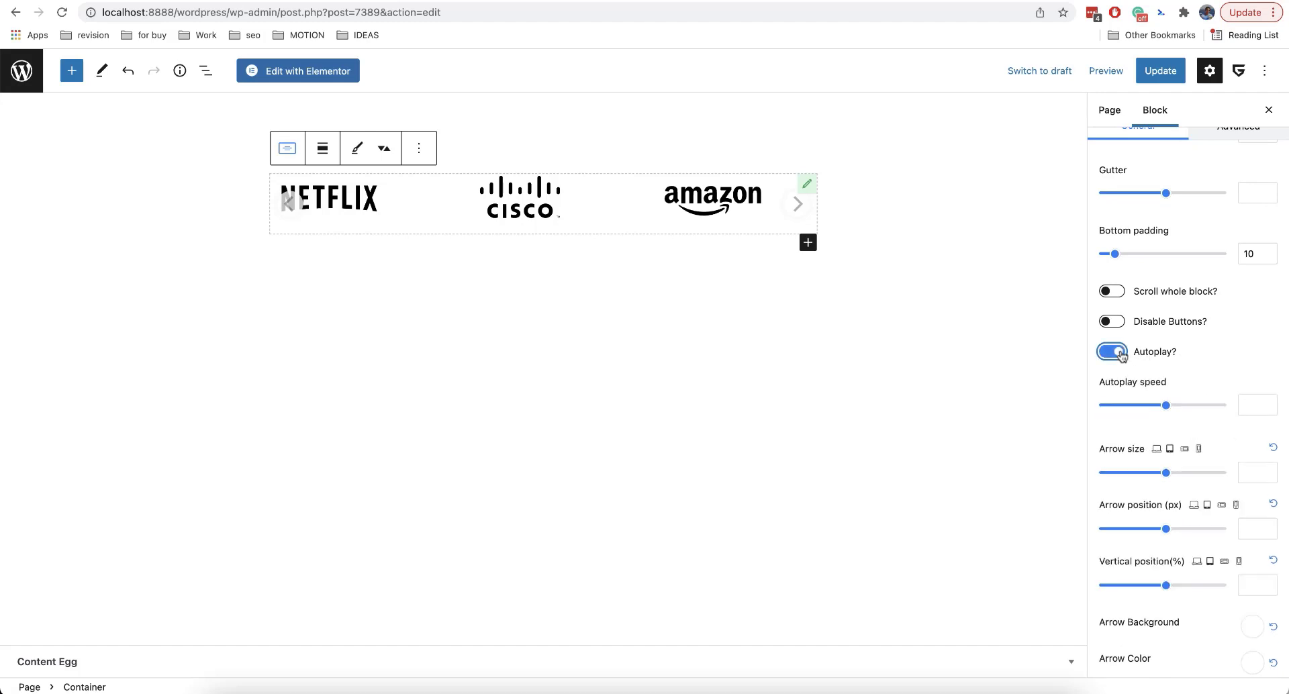
Set the carousel's arrow size to 52 and the arrow position to -39 px.
scroll(1180, 419, down, 2)
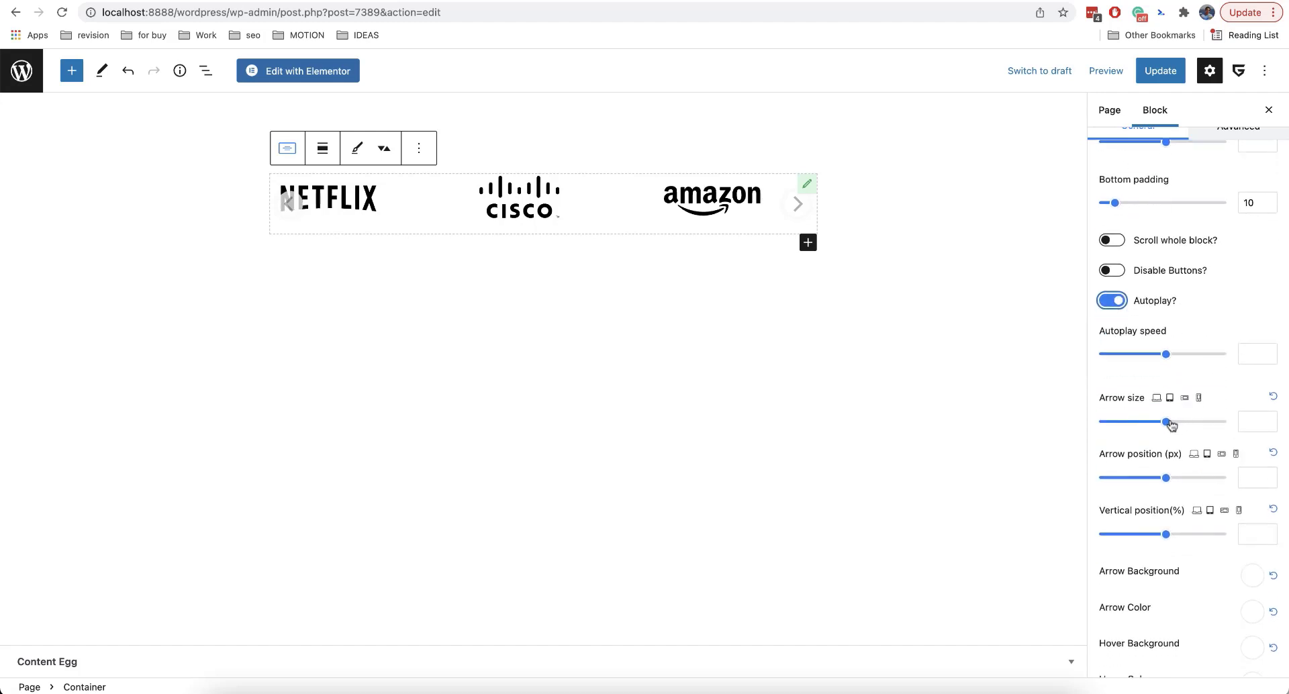
click(1170, 423)
drag(1169, 424, 1158, 423)
drag(1166, 479, 1153, 478)
scroll(1200, 493, down, 3)
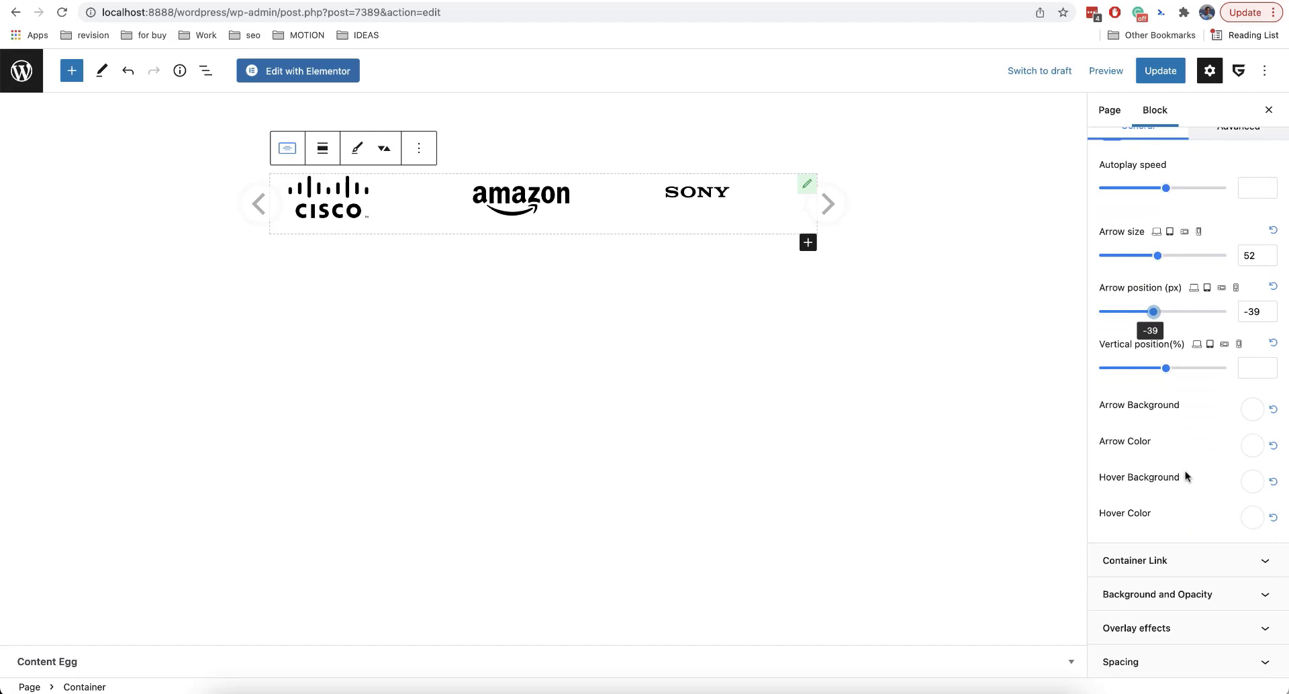
Page the logo carousel forward and back to check how far each arrow moves it.
scroll(1186, 473, up, 8)
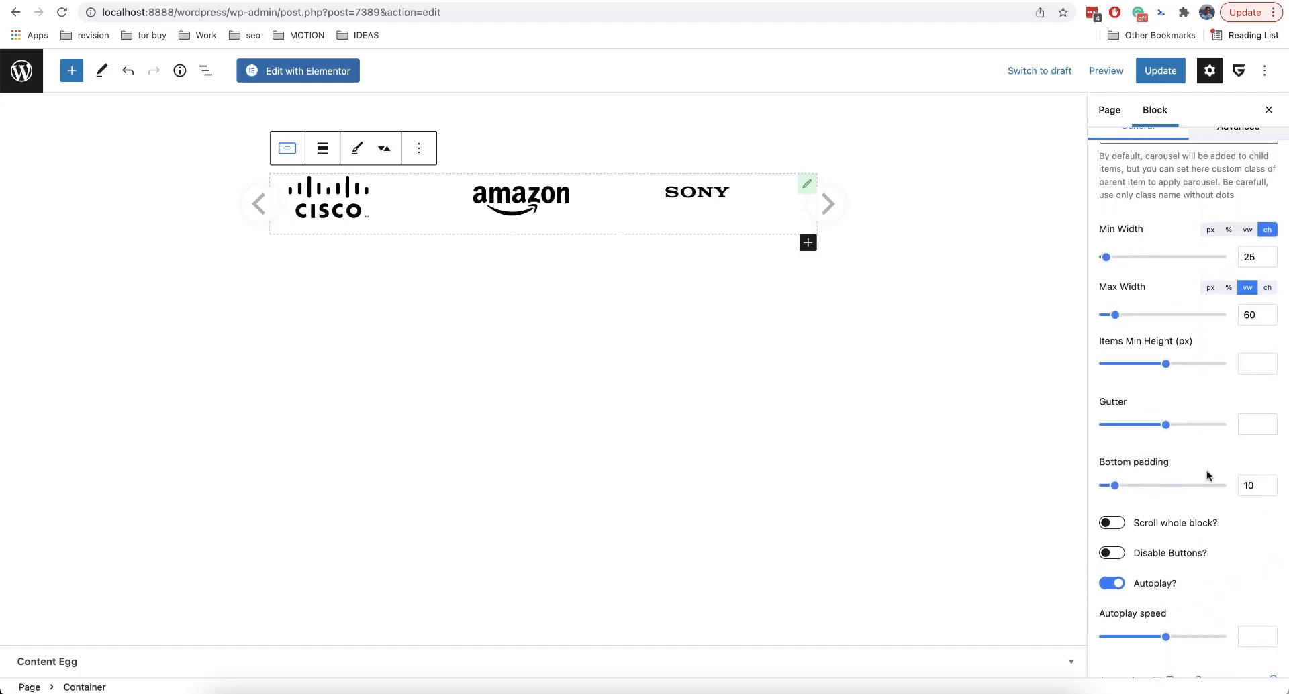
click(827, 207)
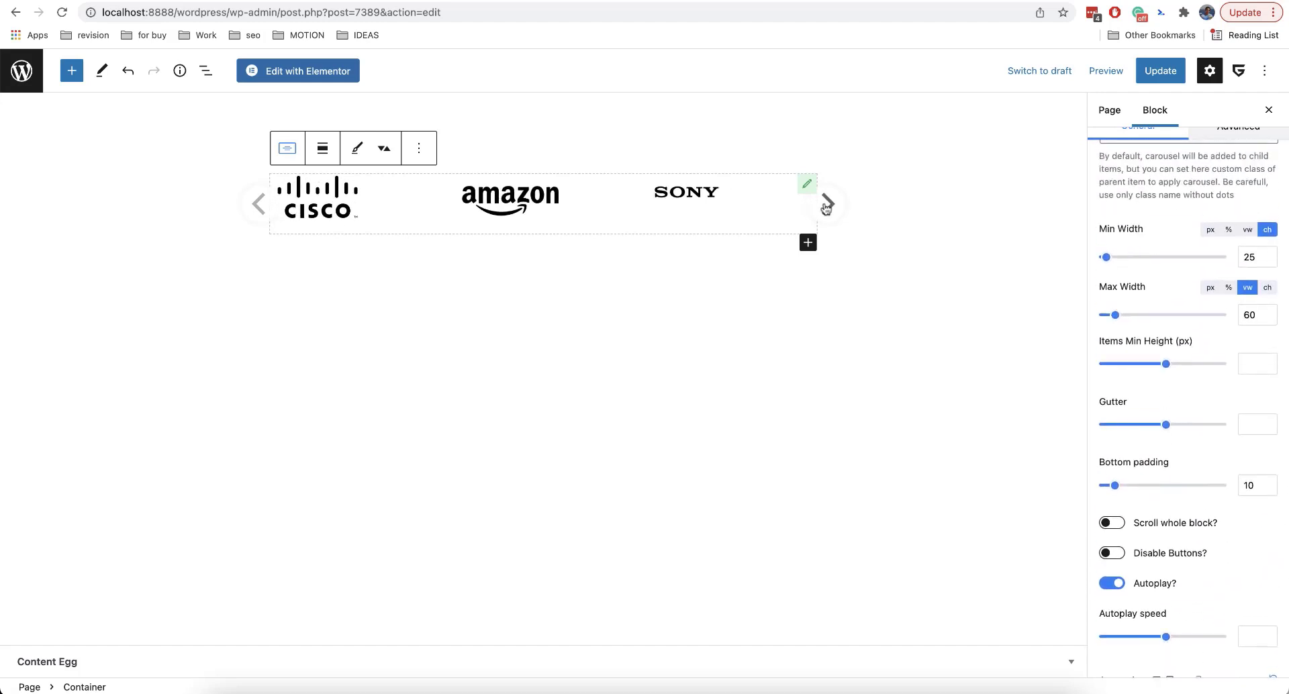
click(271, 202)
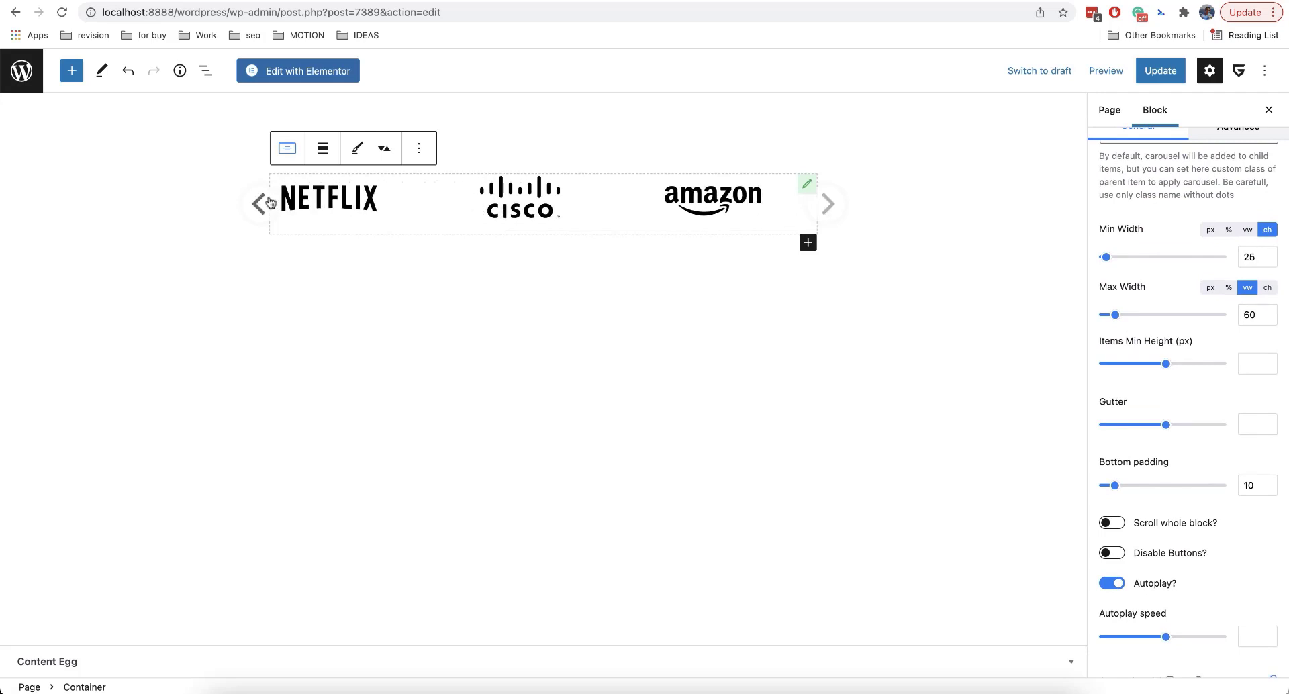
Try the Scroll whole block option by paging the logo carousel back and forward, and switch the option off again.
click(1119, 525)
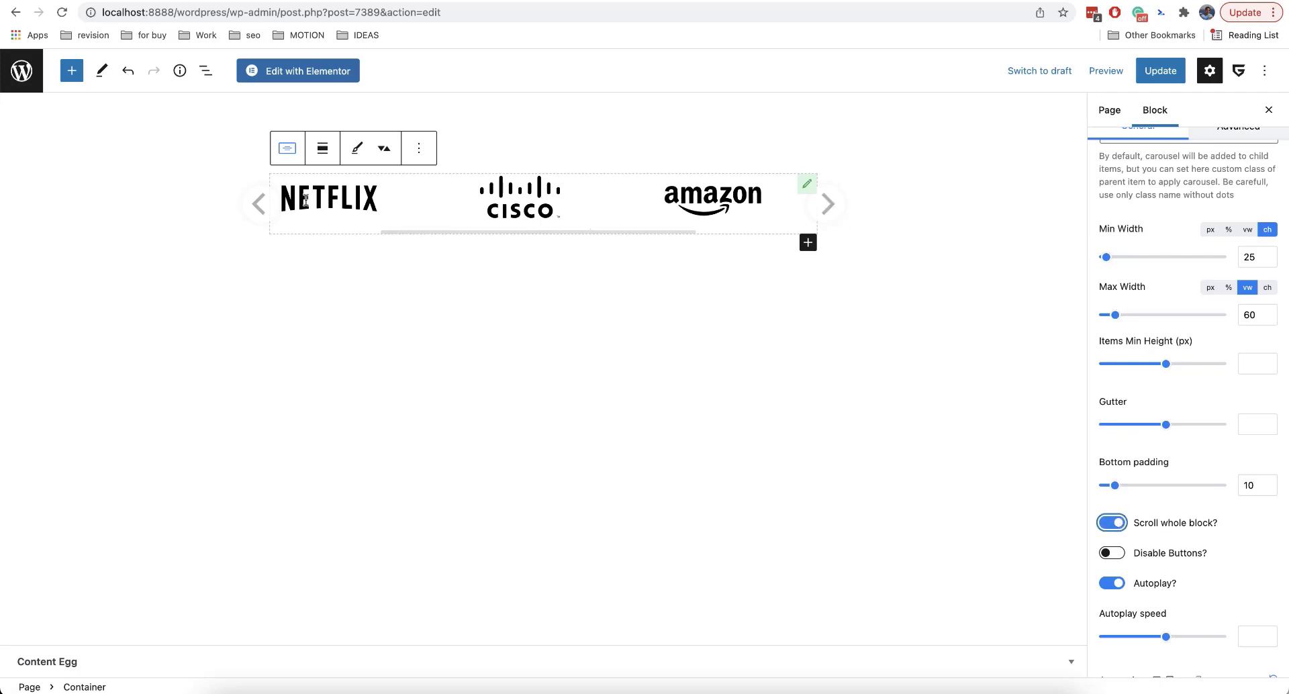
click(259, 202)
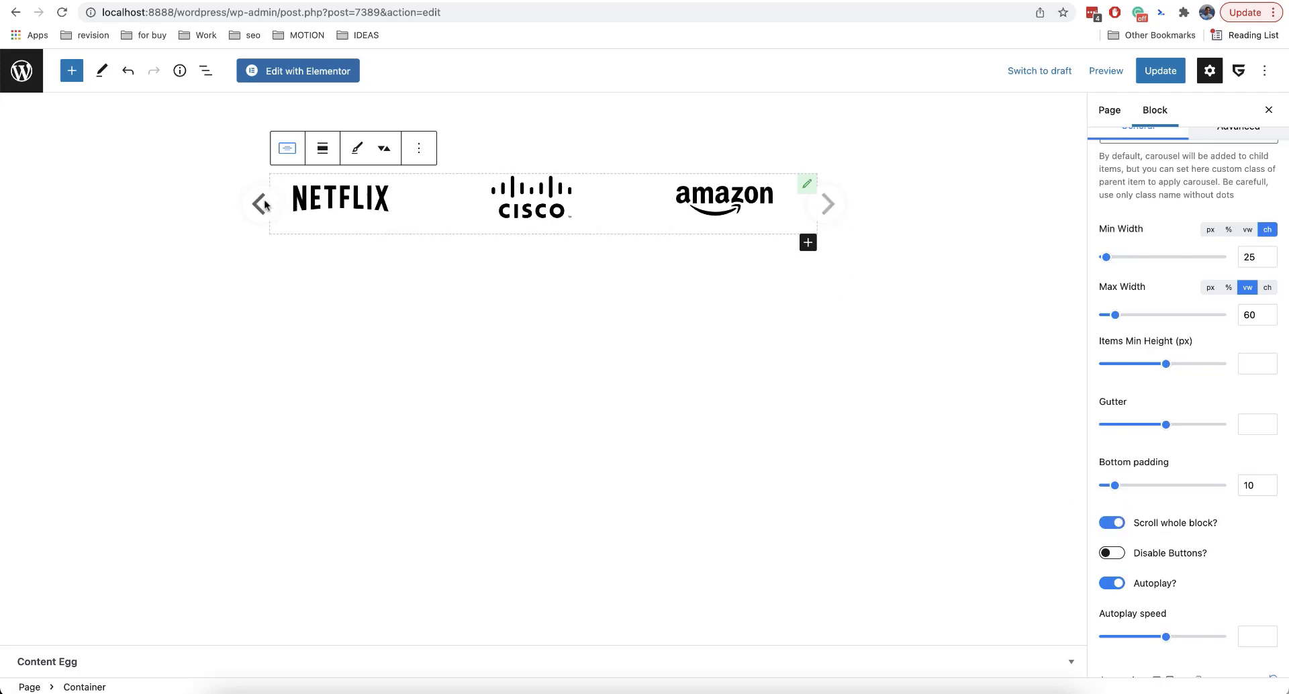
click(829, 207)
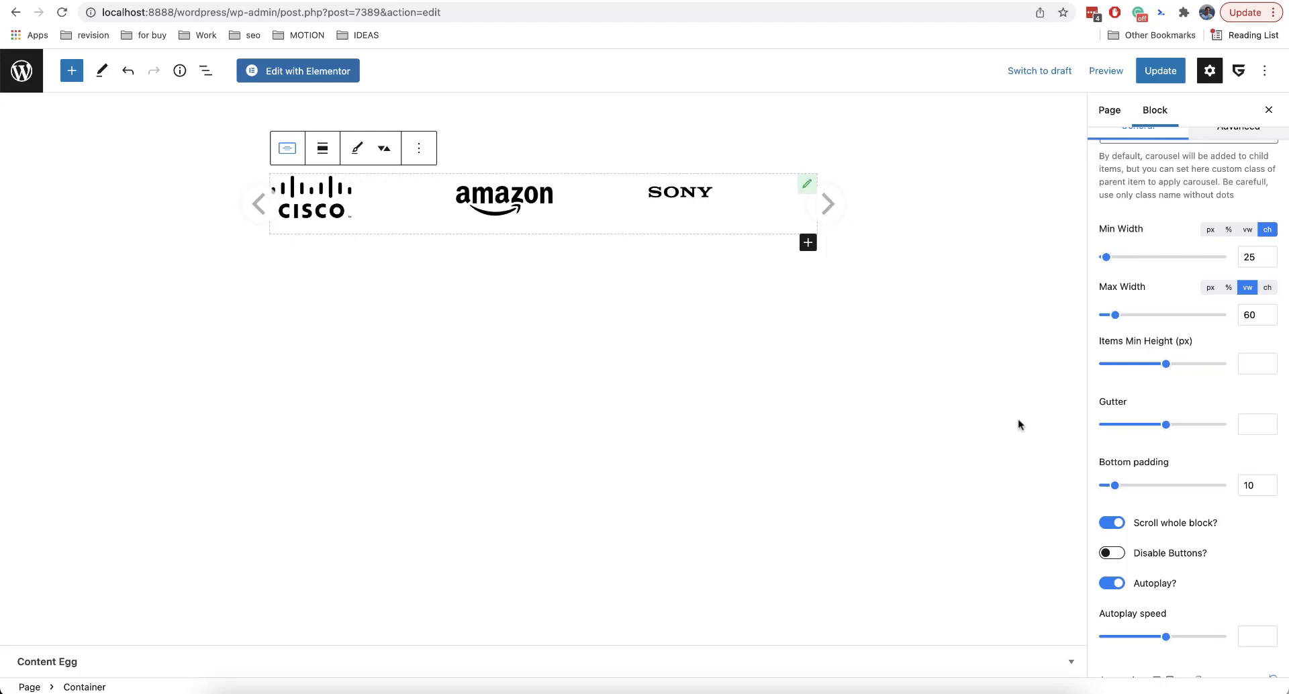
click(1111, 525)
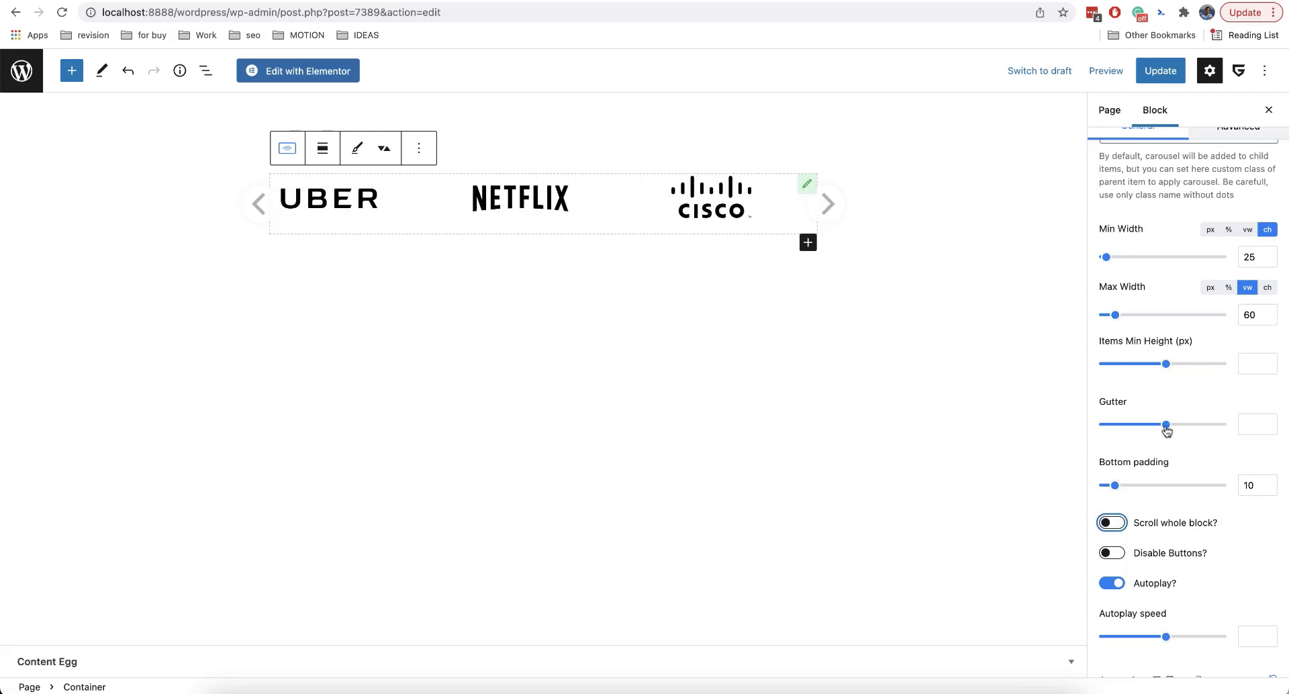
Set the gutter between the carousel logos to 18.
drag(1166, 425, 1125, 430)
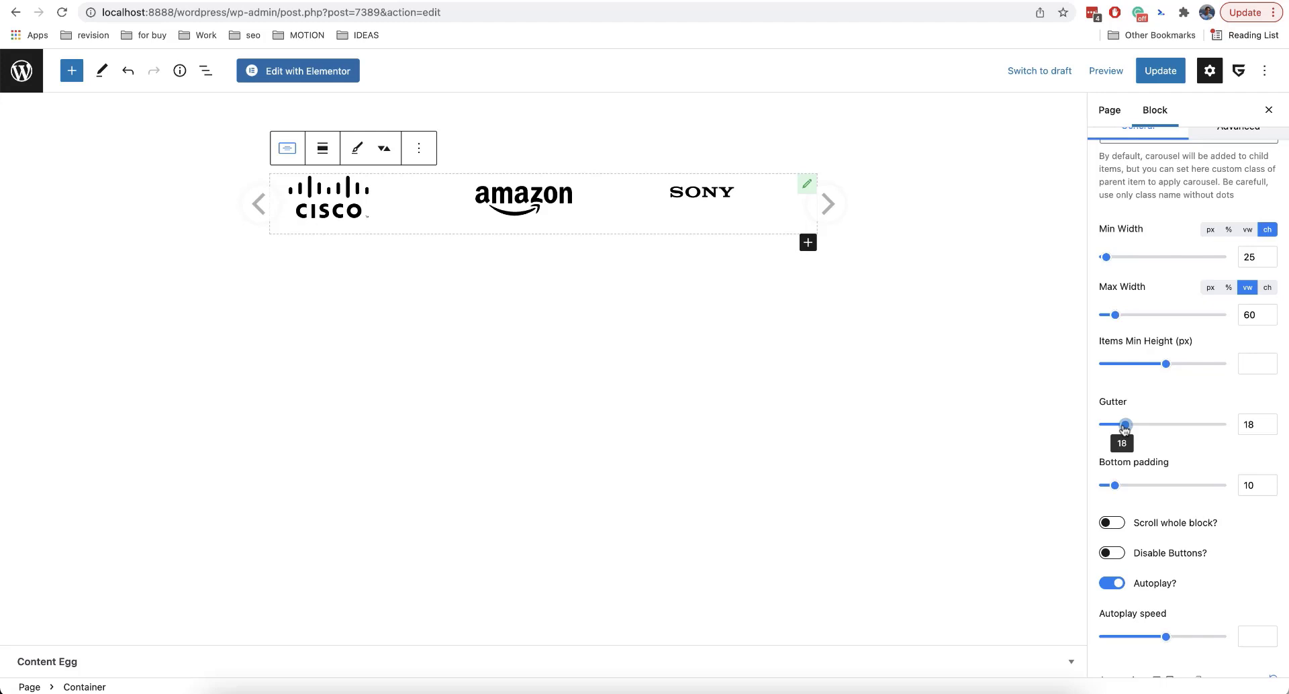
scroll(1165, 347, up, 3)
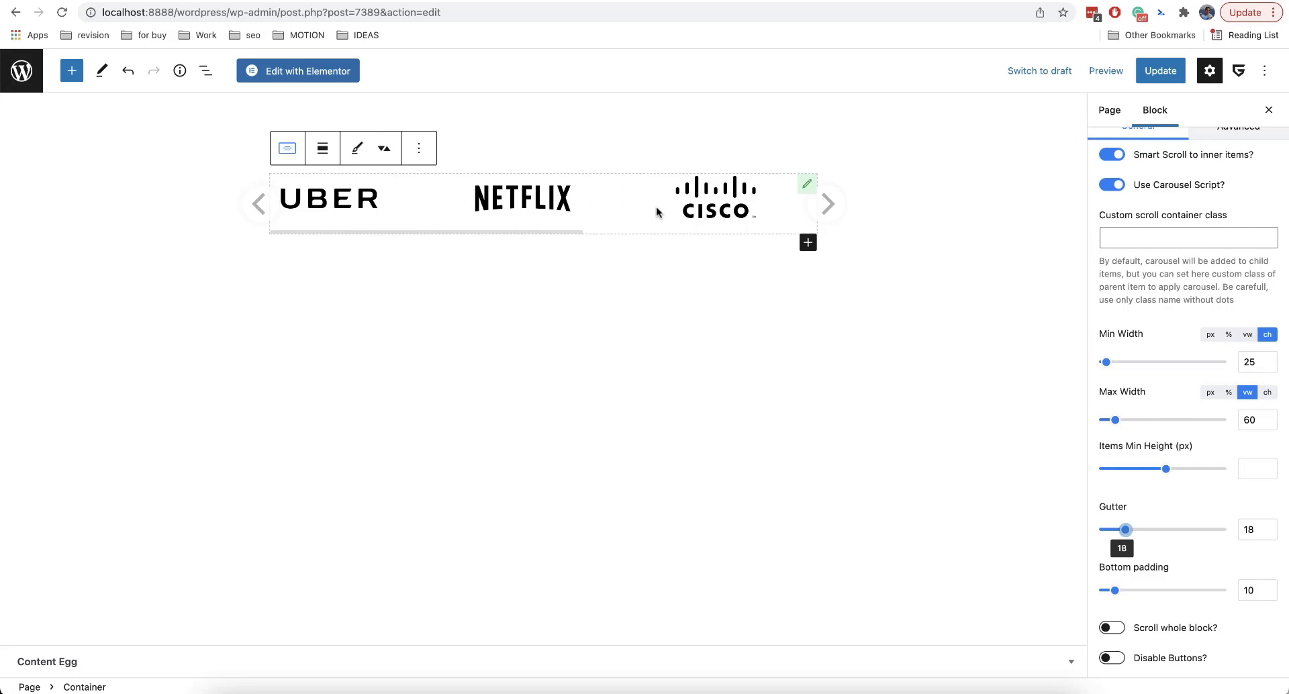
Delete the logo container and insert a Simple Post List block in its place.
key(Delete)
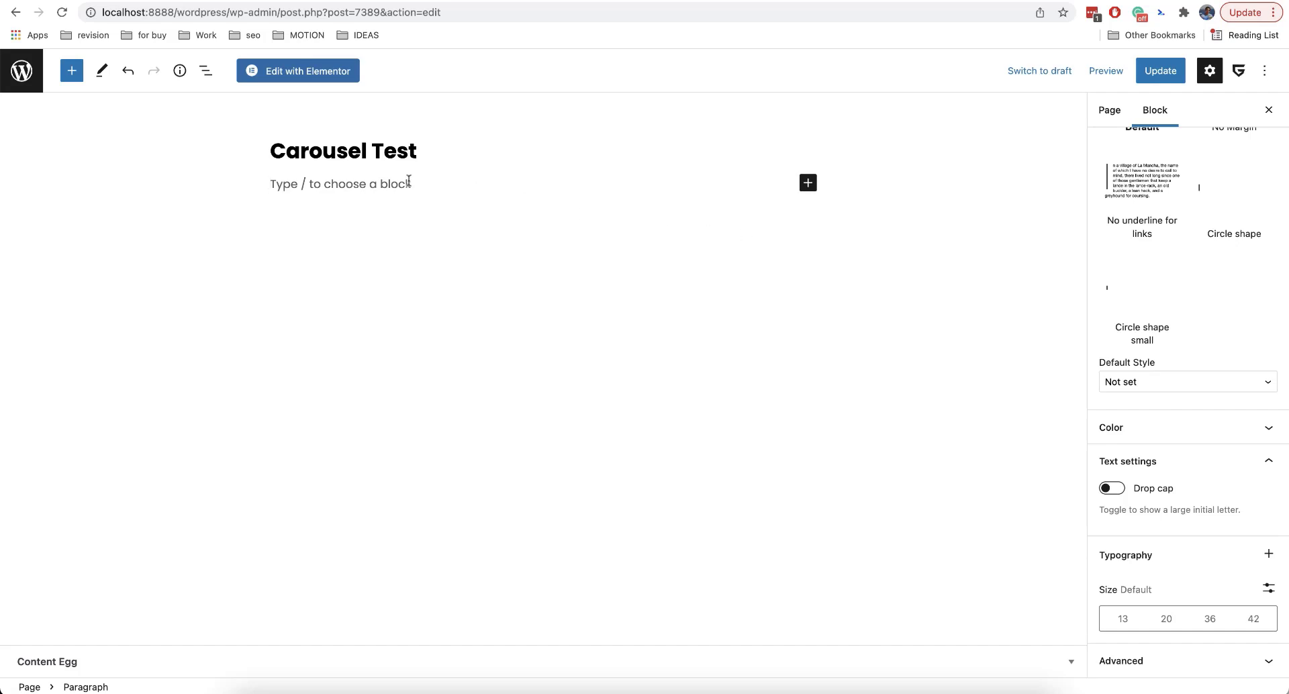
text(/)
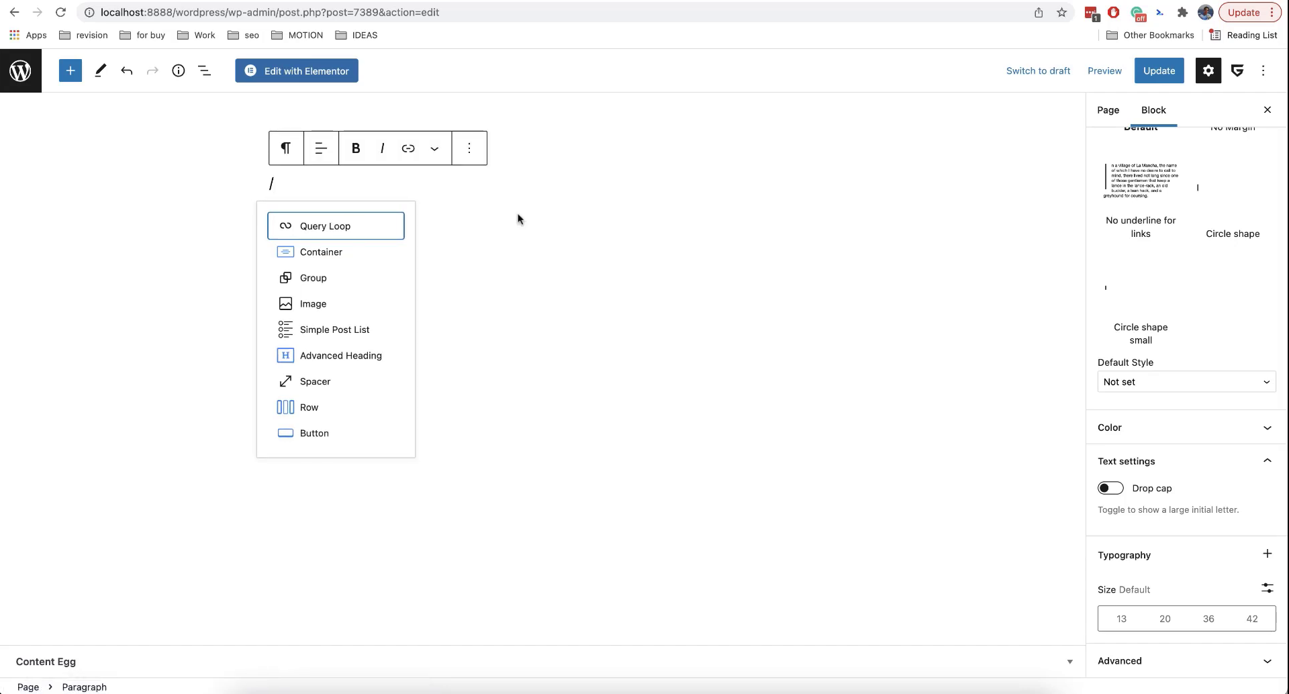
text(simple)
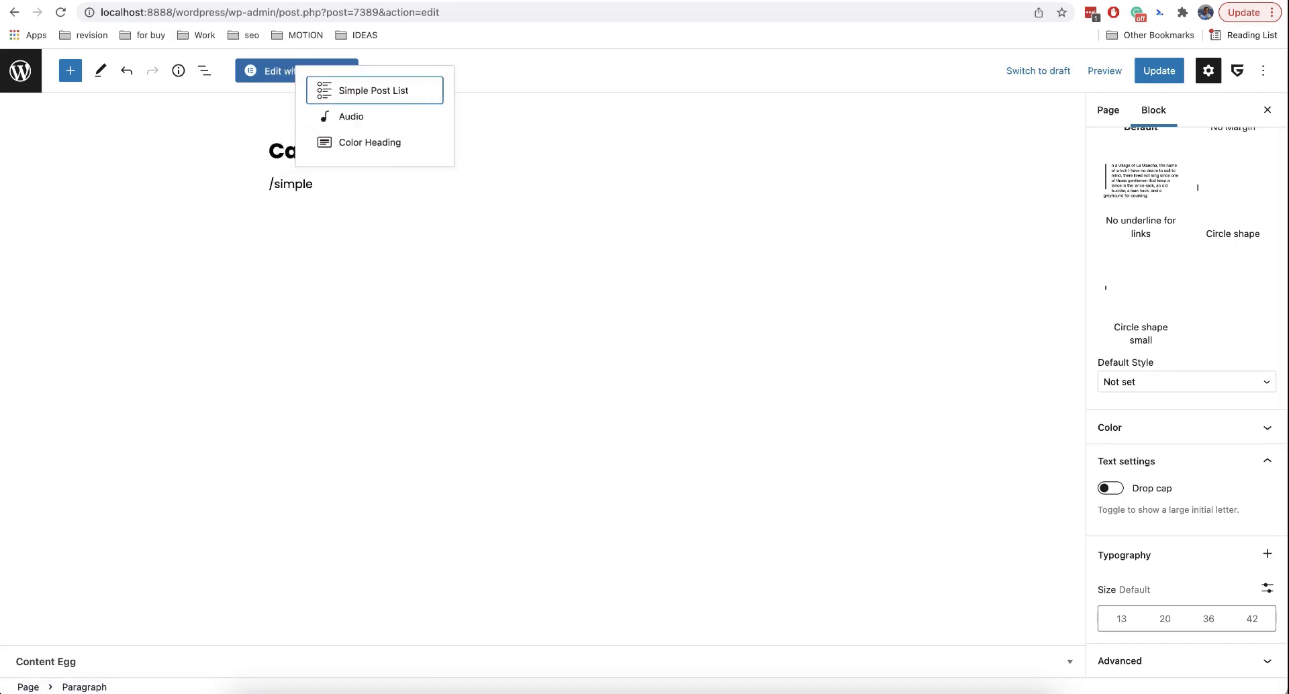
key(Return)
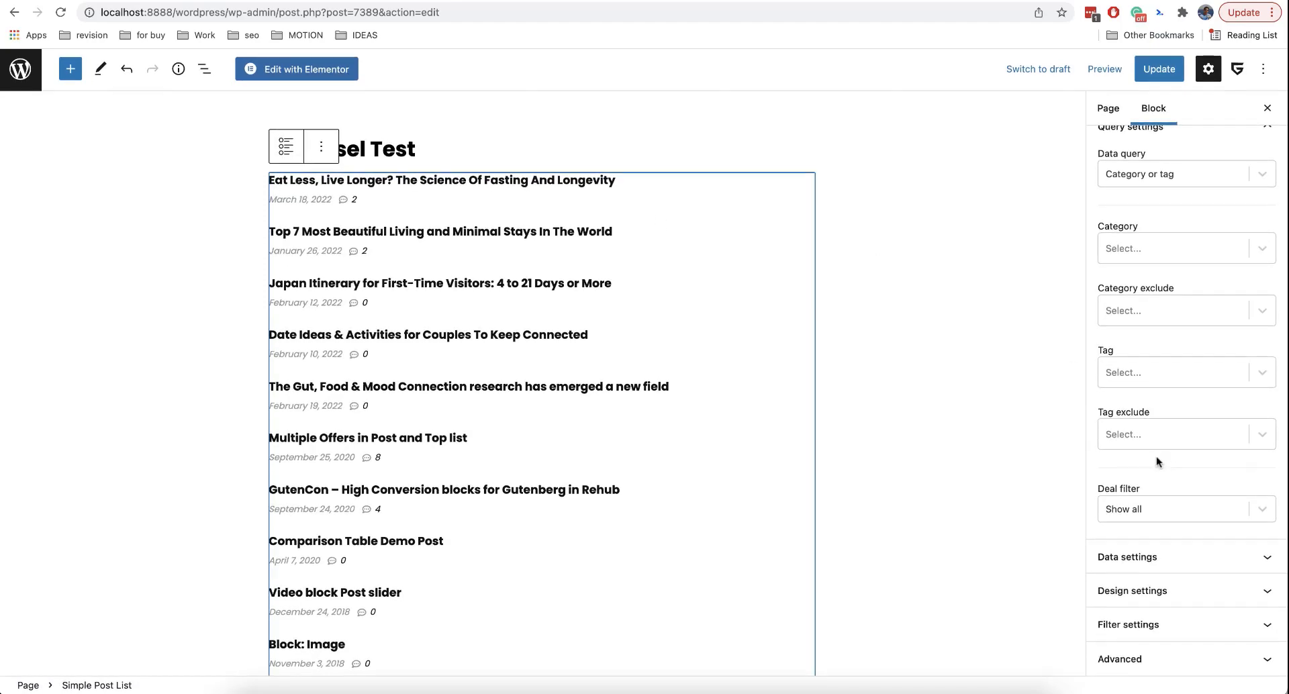
Give the Simple Post List items a border and arrange them in 2 columns.
click(1182, 589)
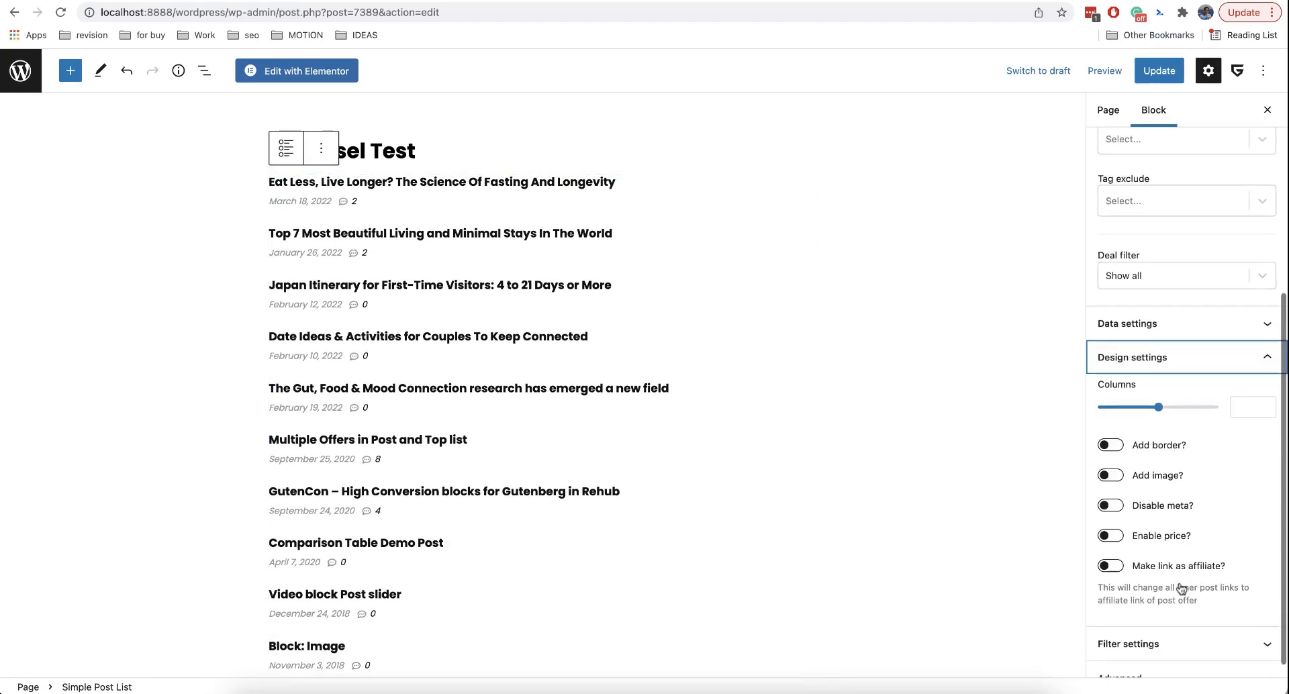
click(1112, 428)
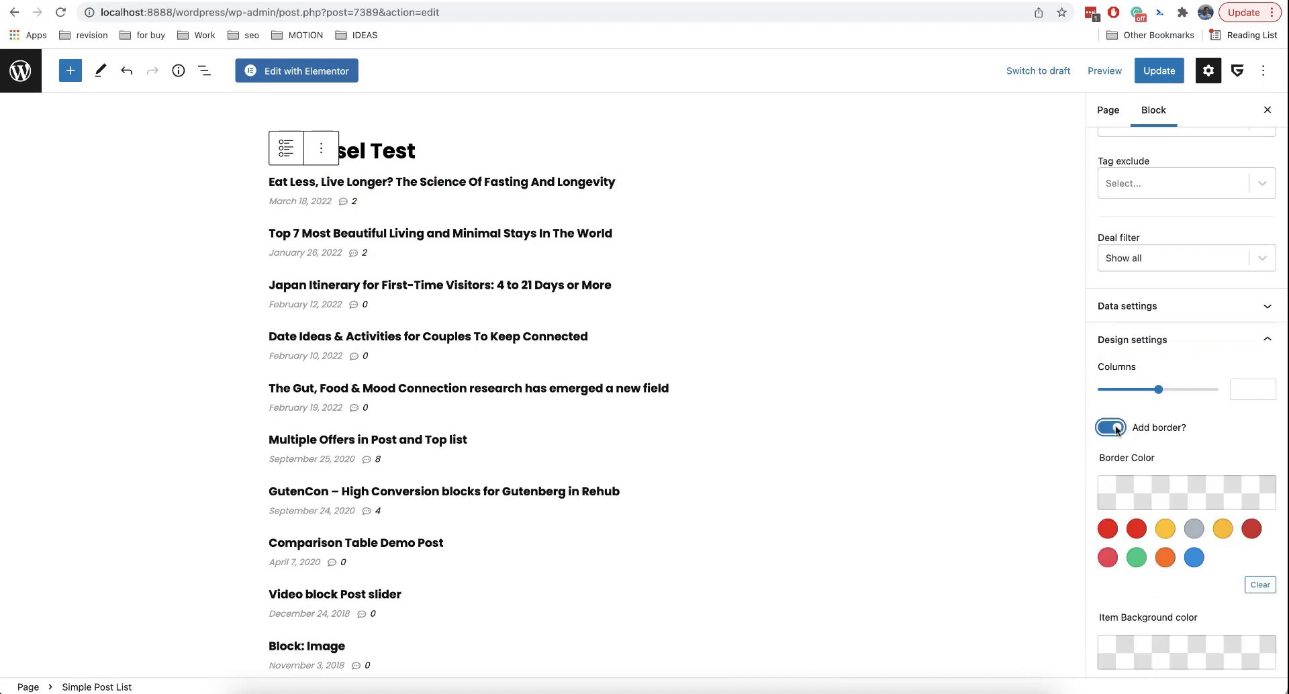
click(1241, 391)
text(2)
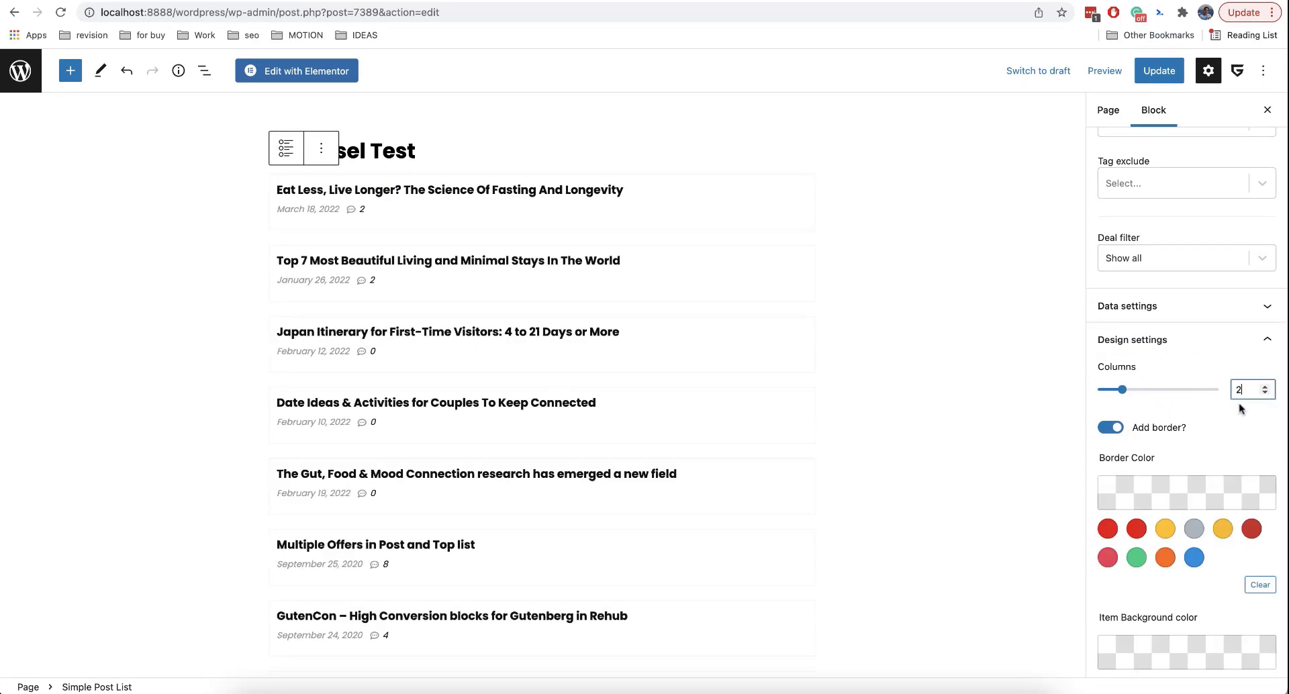
Add images with a smooth border to the Simple Post List items and enable their prices.
scroll(1238, 423, down, 4)
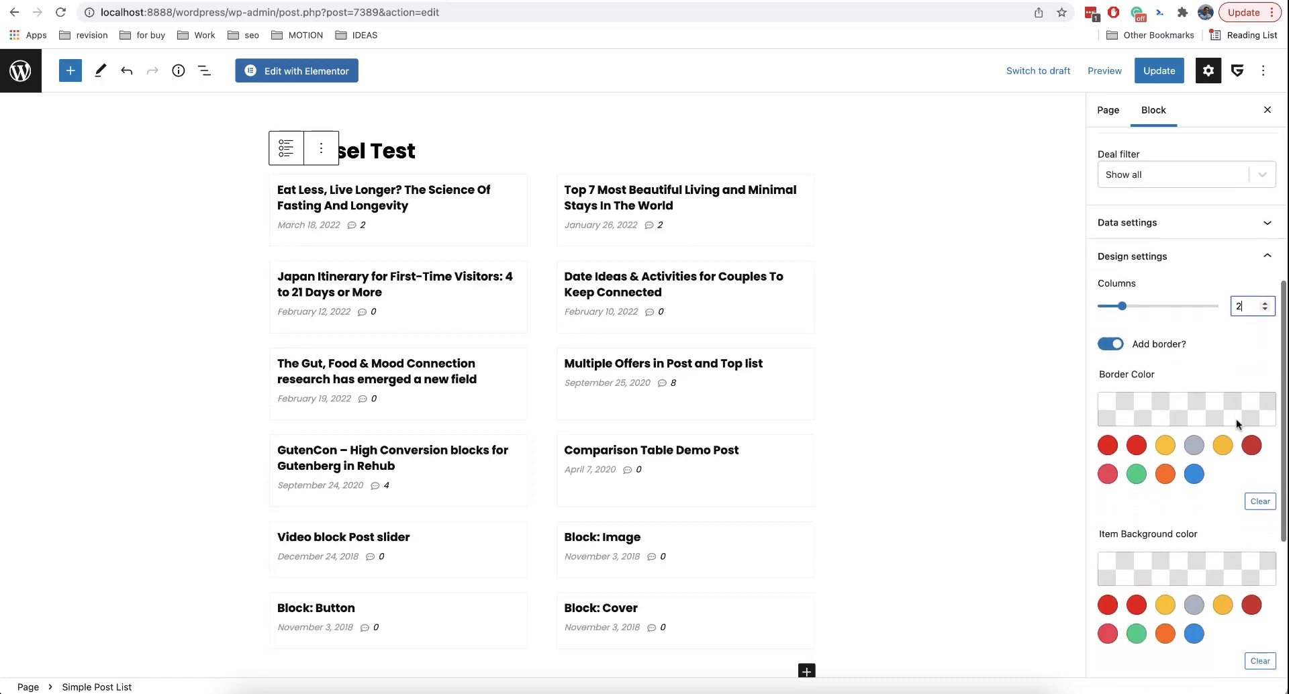
scroll(1235, 419, down, 3)
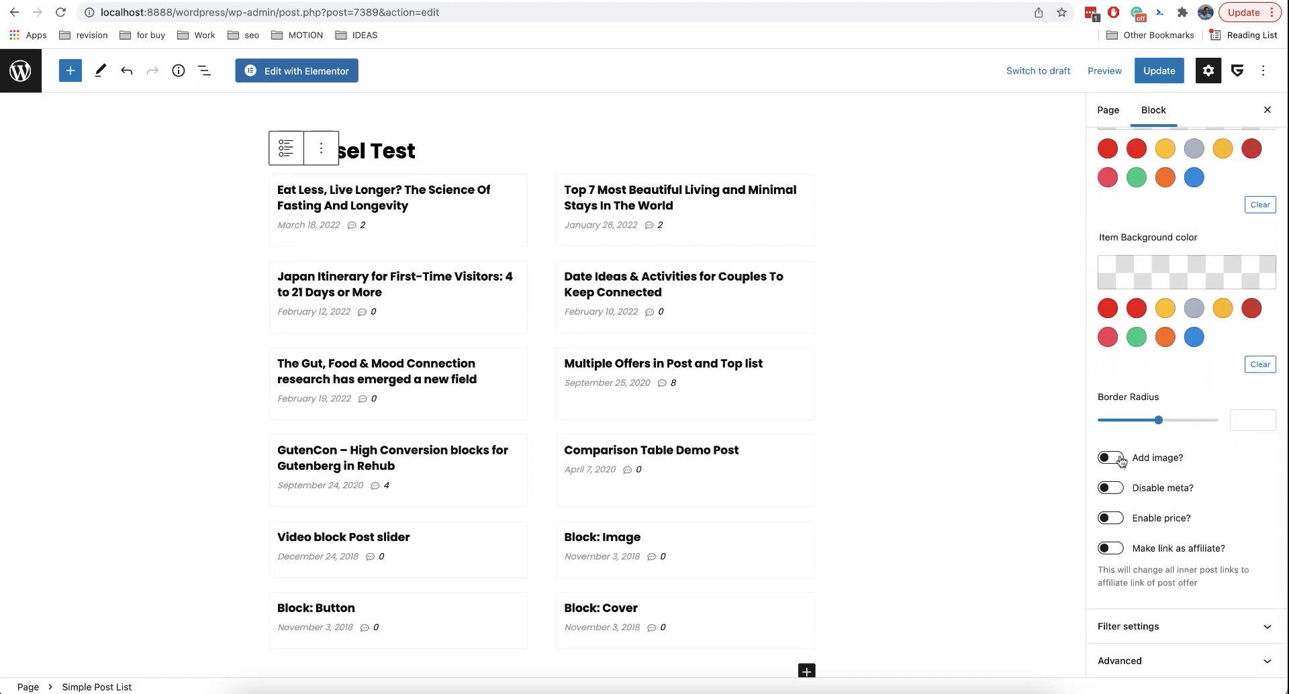
click(1183, 458)
scroll(1178, 494, down, 1)
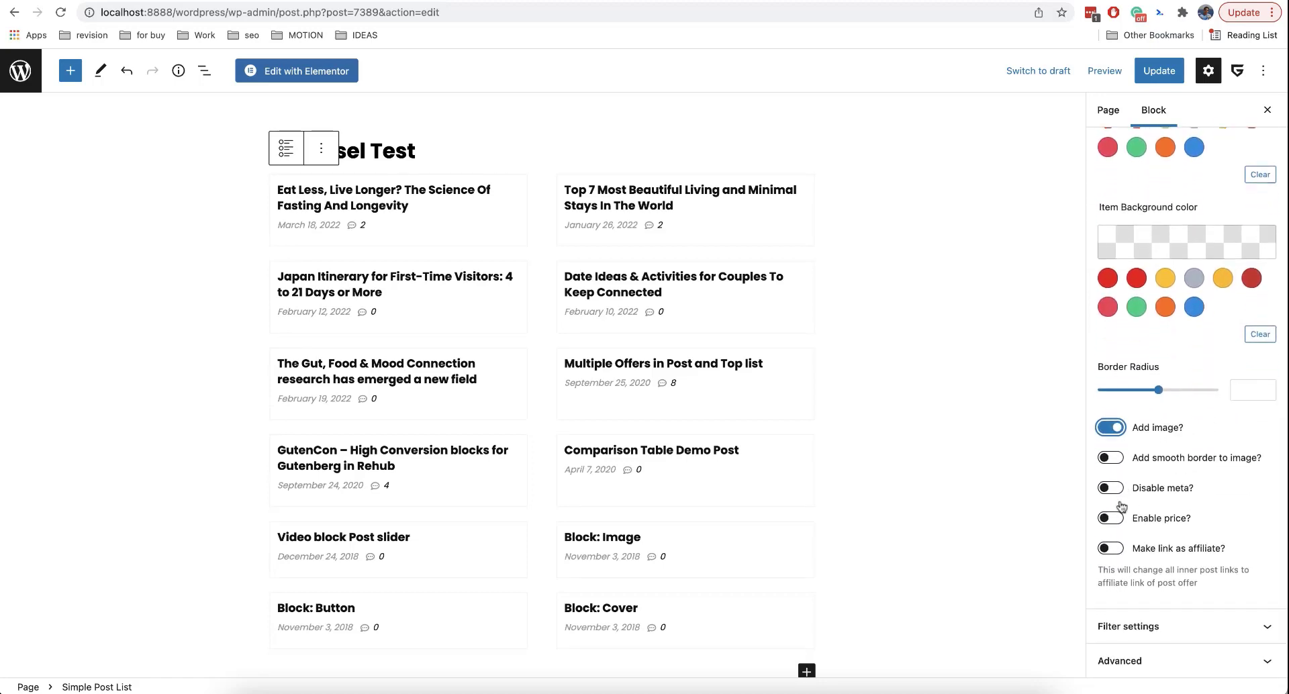
click(1118, 522)
click(1116, 459)
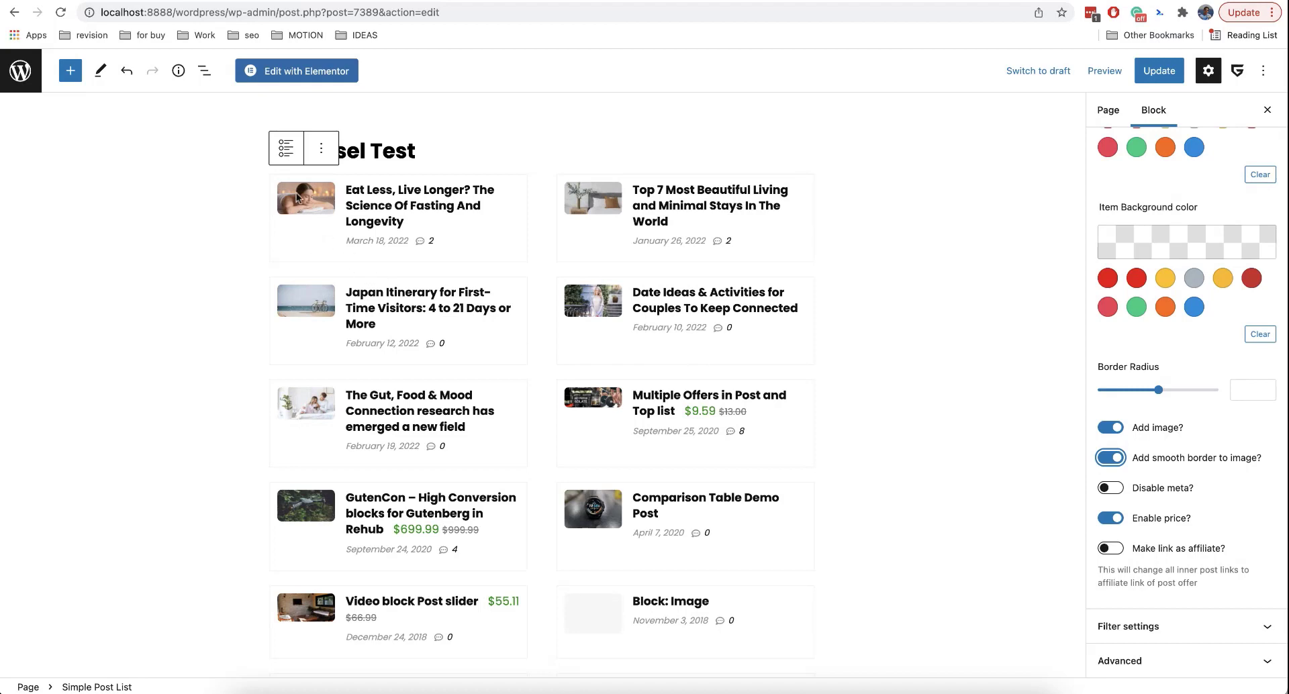
Wrap the Simple Post List in a Container block and check the nesting in the block list view.
click(286, 148)
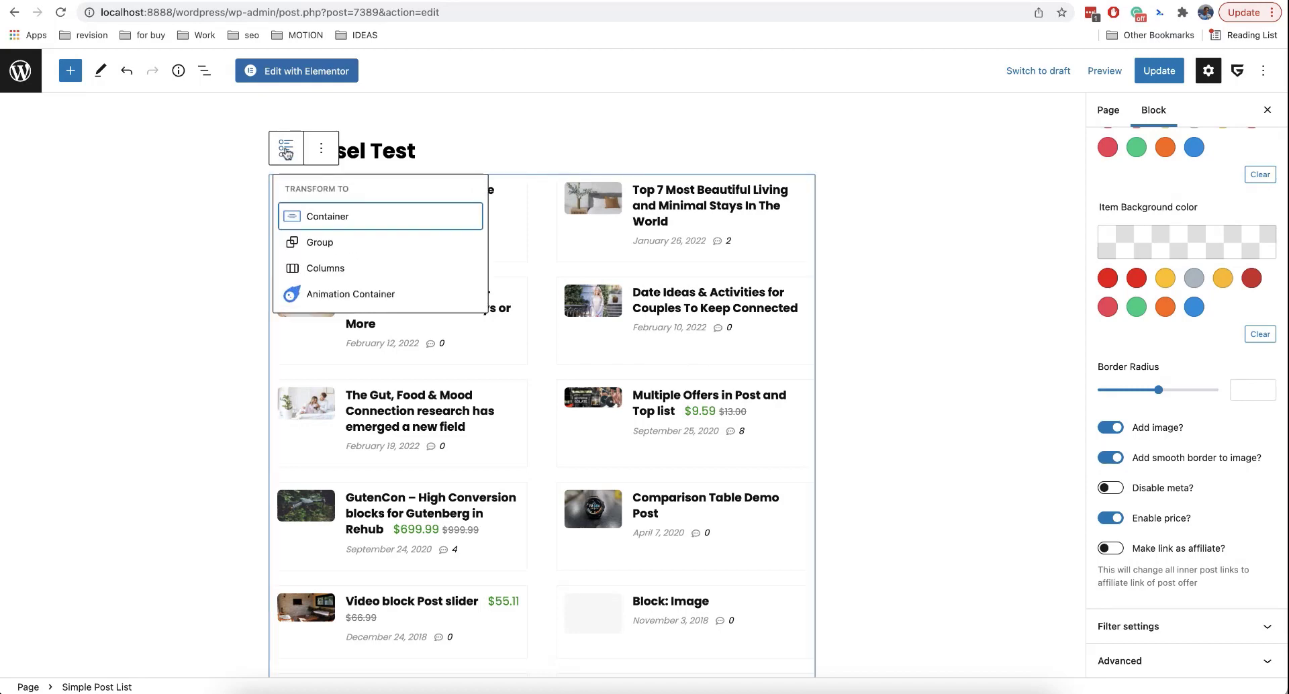
click(325, 217)
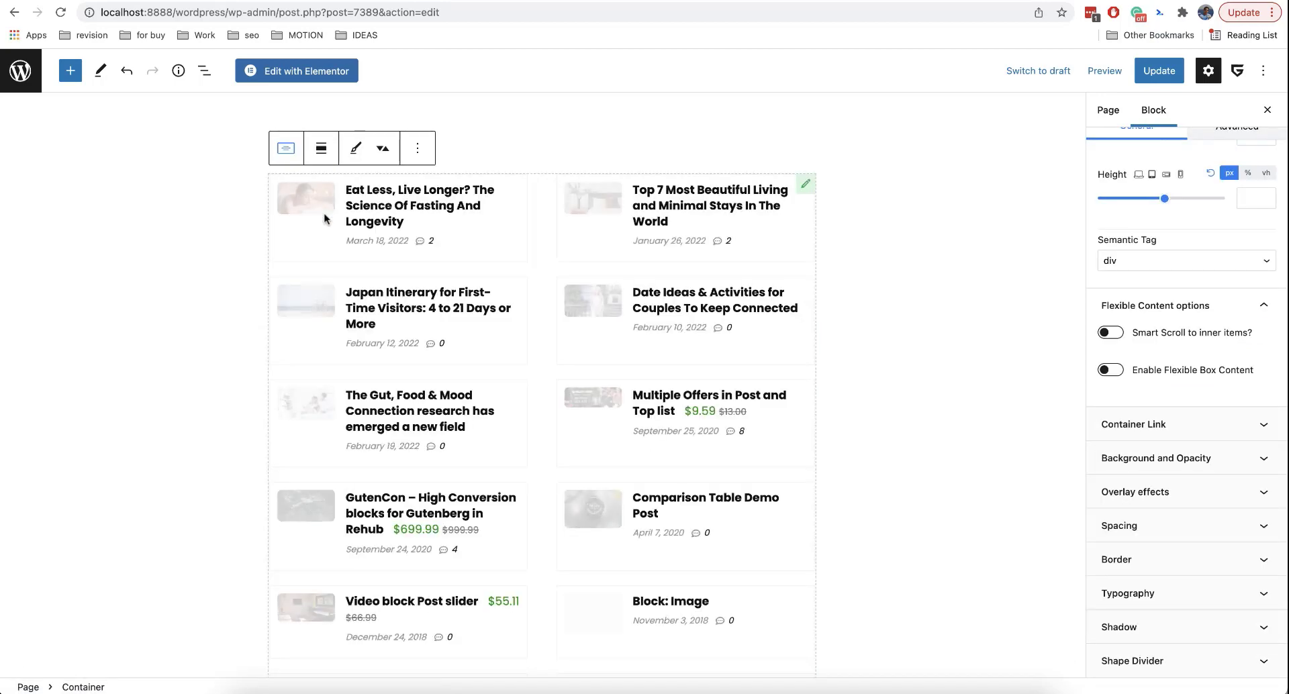
click(204, 70)
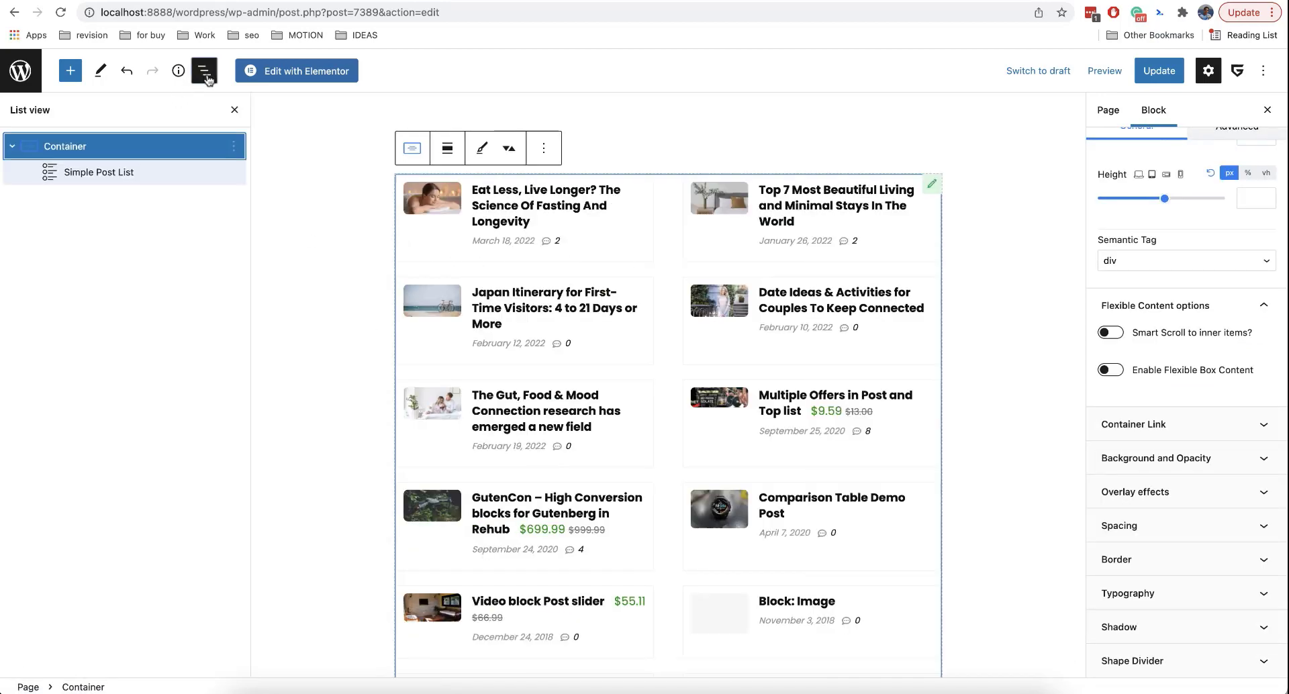
click(234, 109)
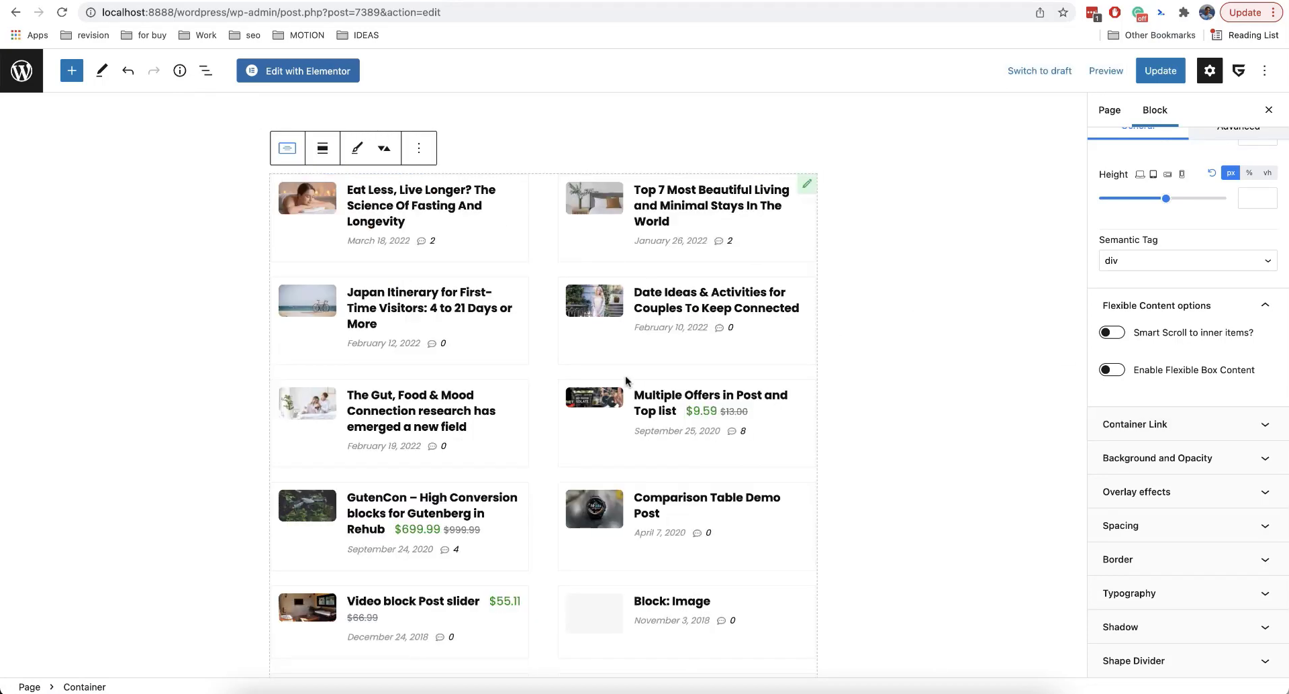
Enable Smart Scroll to inner items for the container around the post list, comparing the layout with the option off and on.
click(1116, 334)
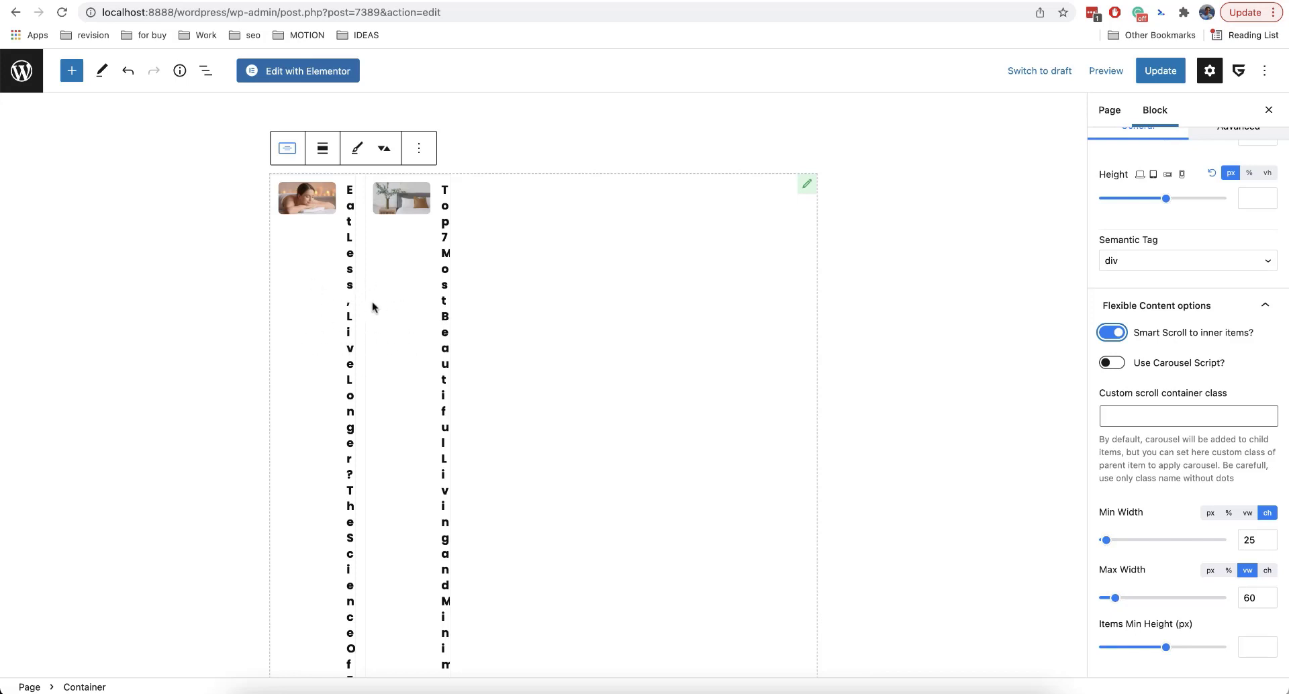
click(1104, 332)
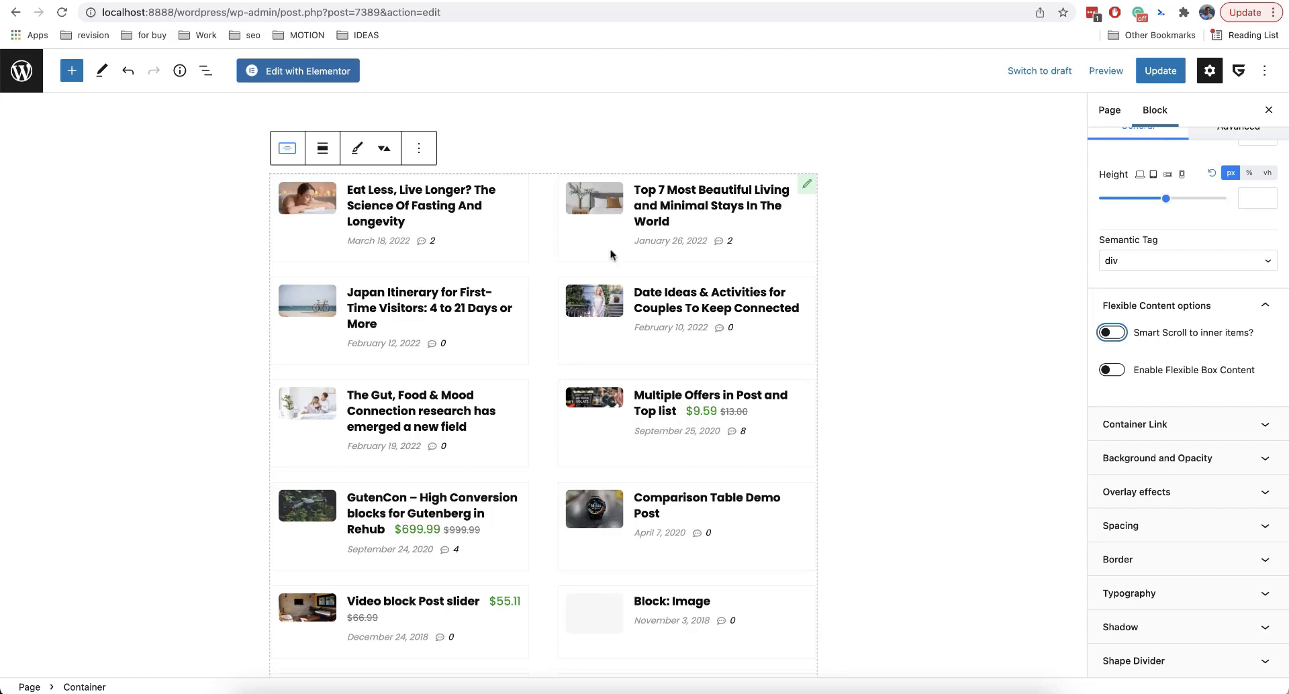
click(1112, 332)
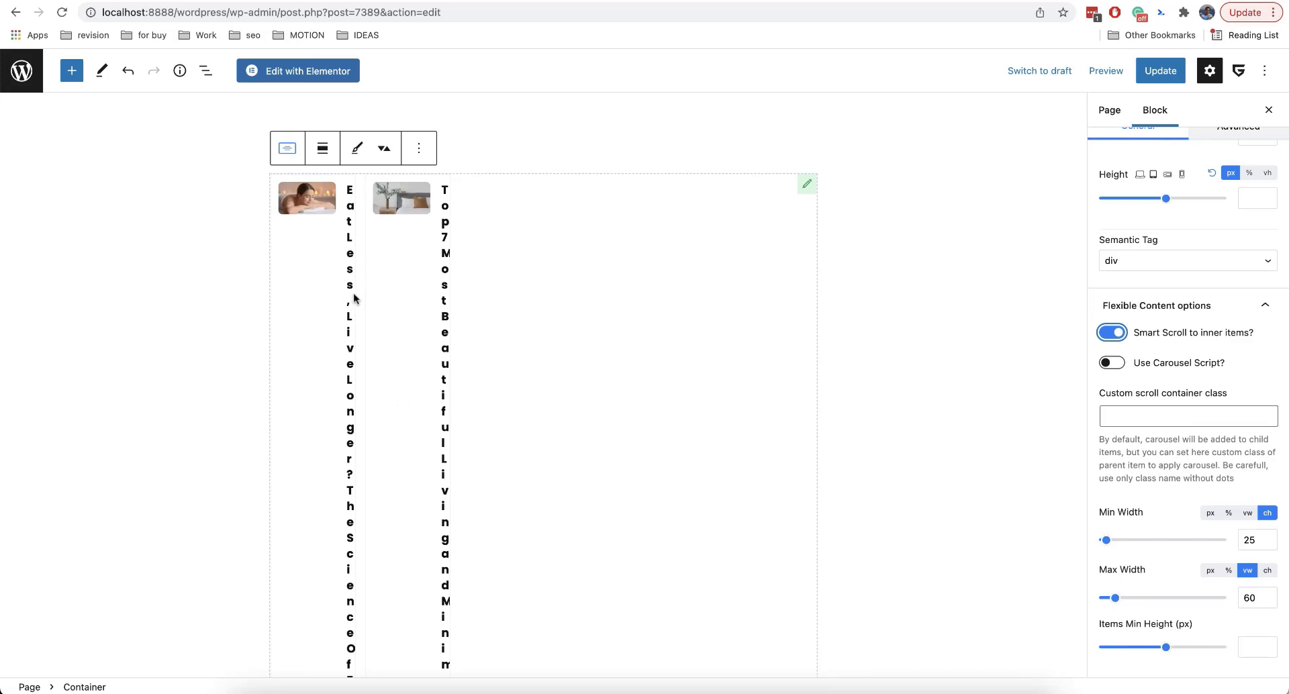
Open the browser's Developer Tools for the page editor.
click(1253, 14)
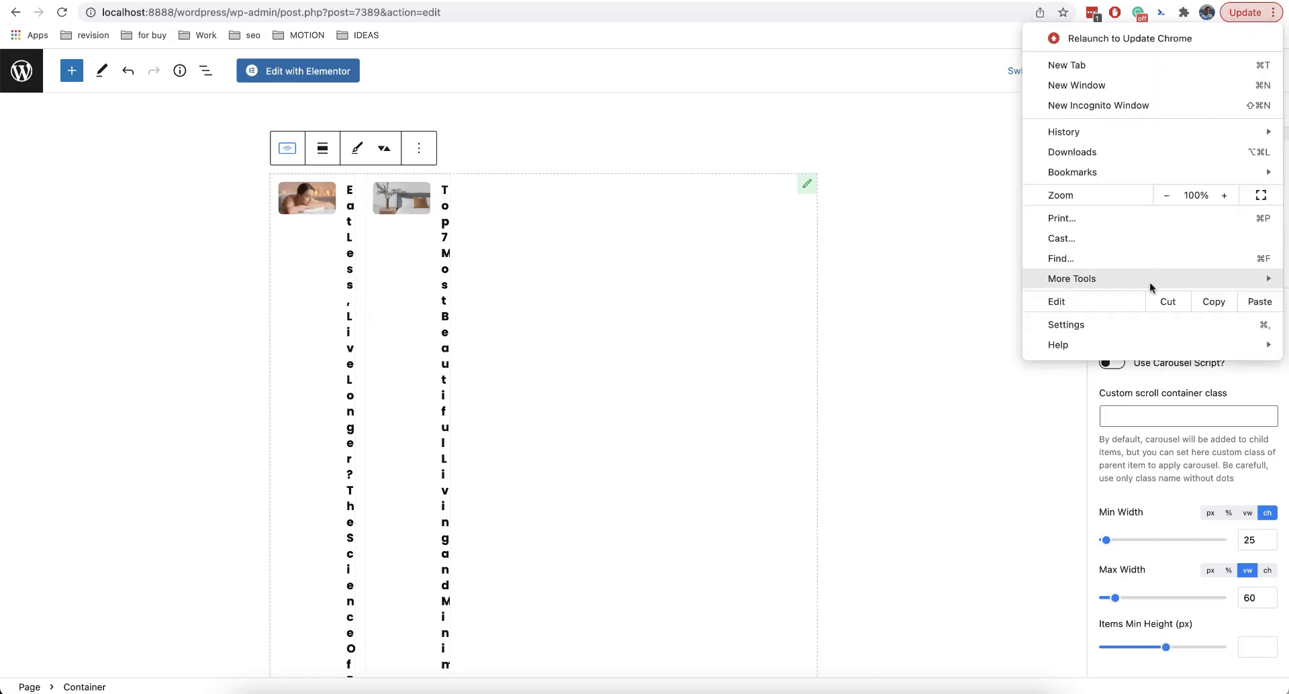
mouse_move(1150, 282)
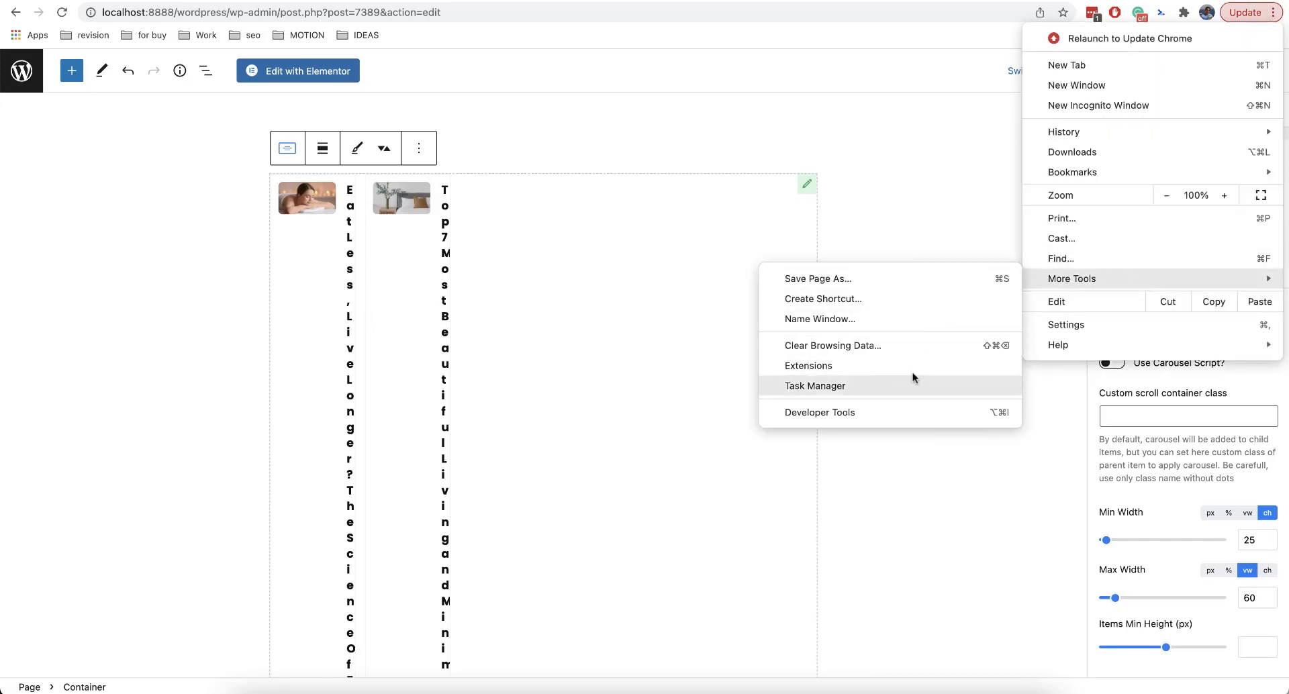
click(851, 413)
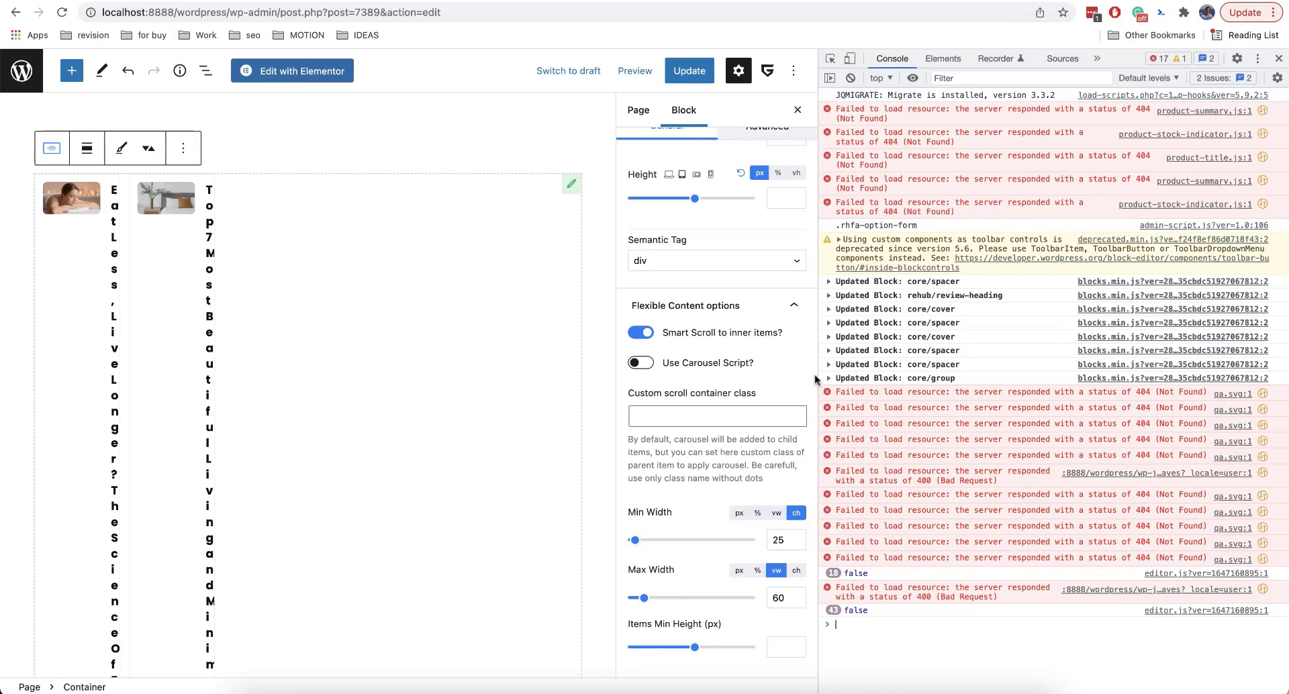
Widen the Developer Tools, inspect the post list in the editor and expand its nested wrappers down to the individual post items.
drag(818, 377, 960, 373)
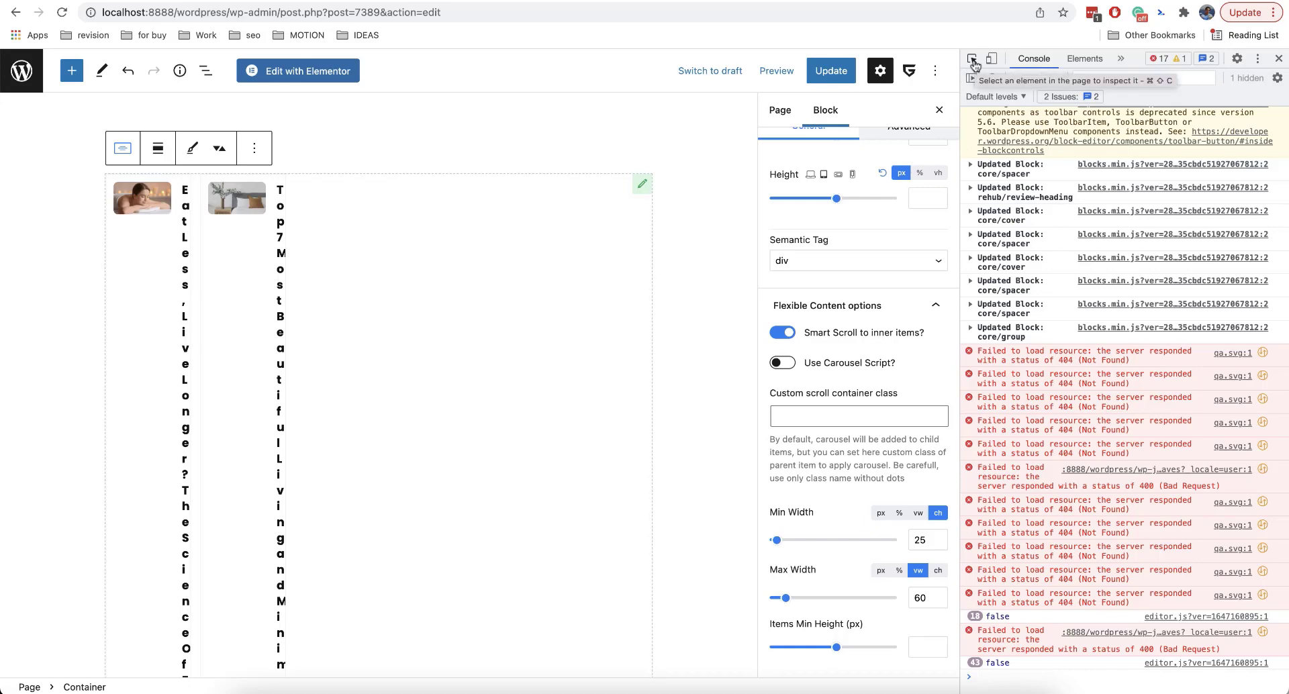
click(973, 61)
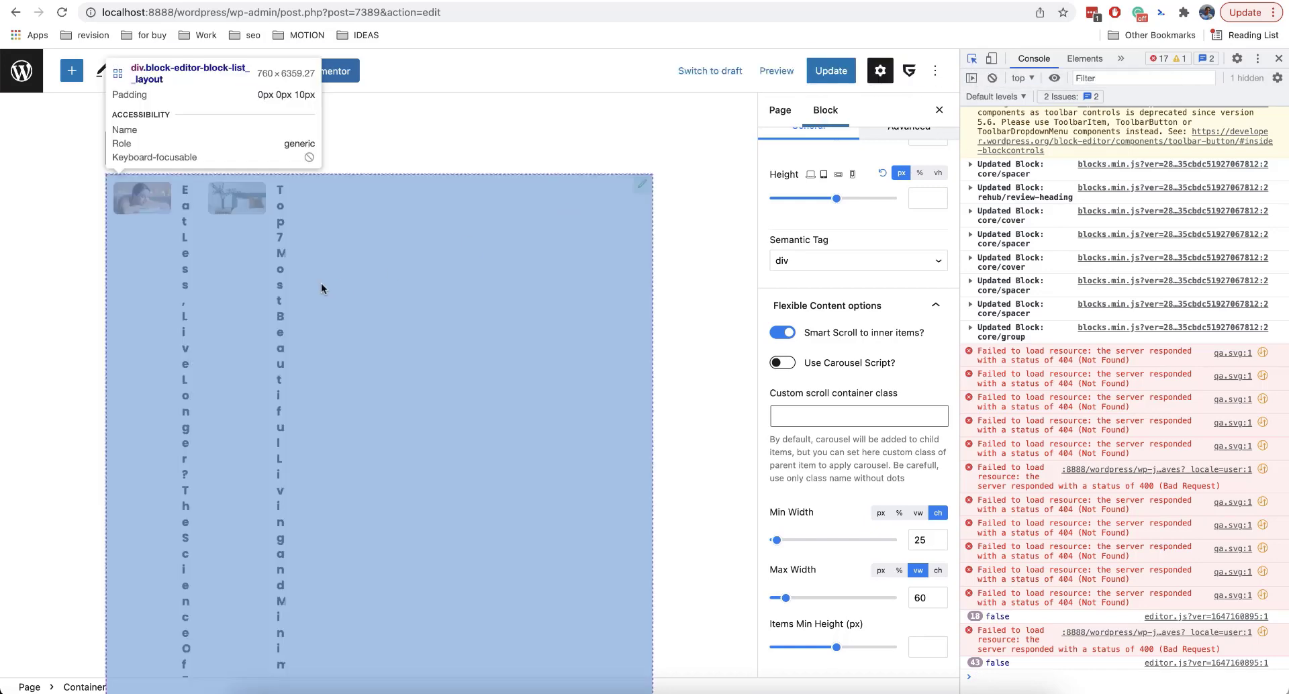
click(235, 323)
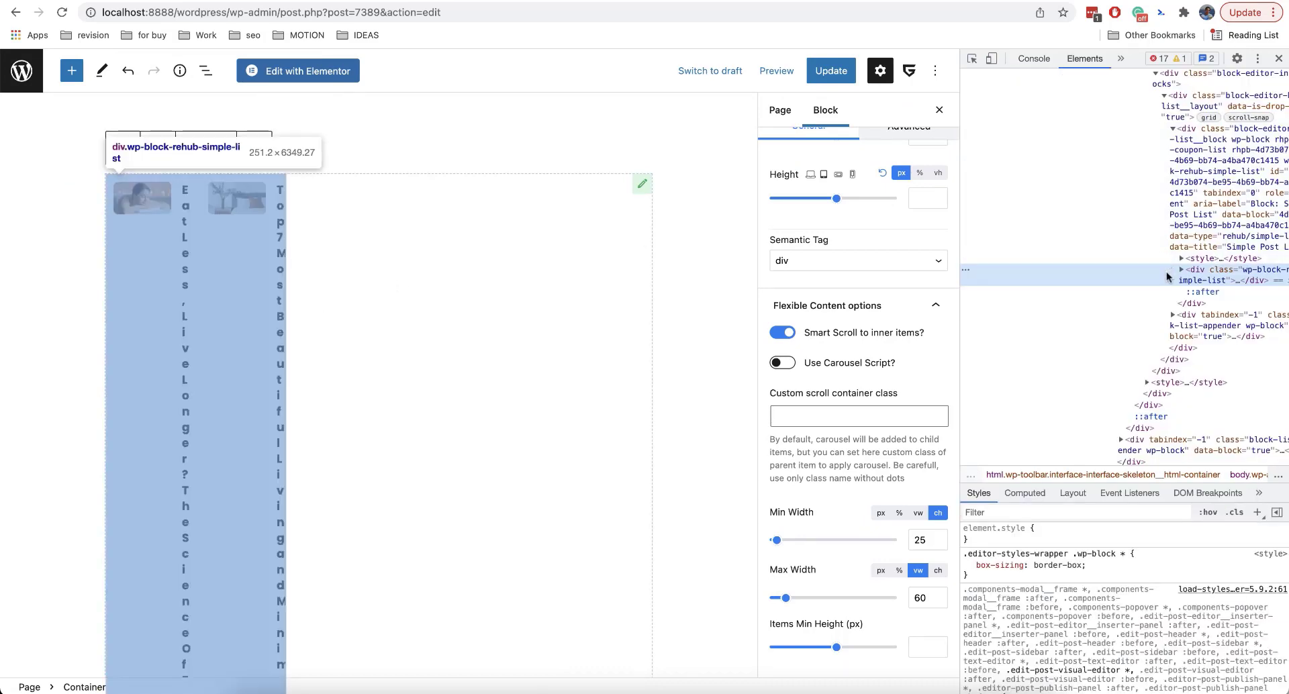
click(1151, 270)
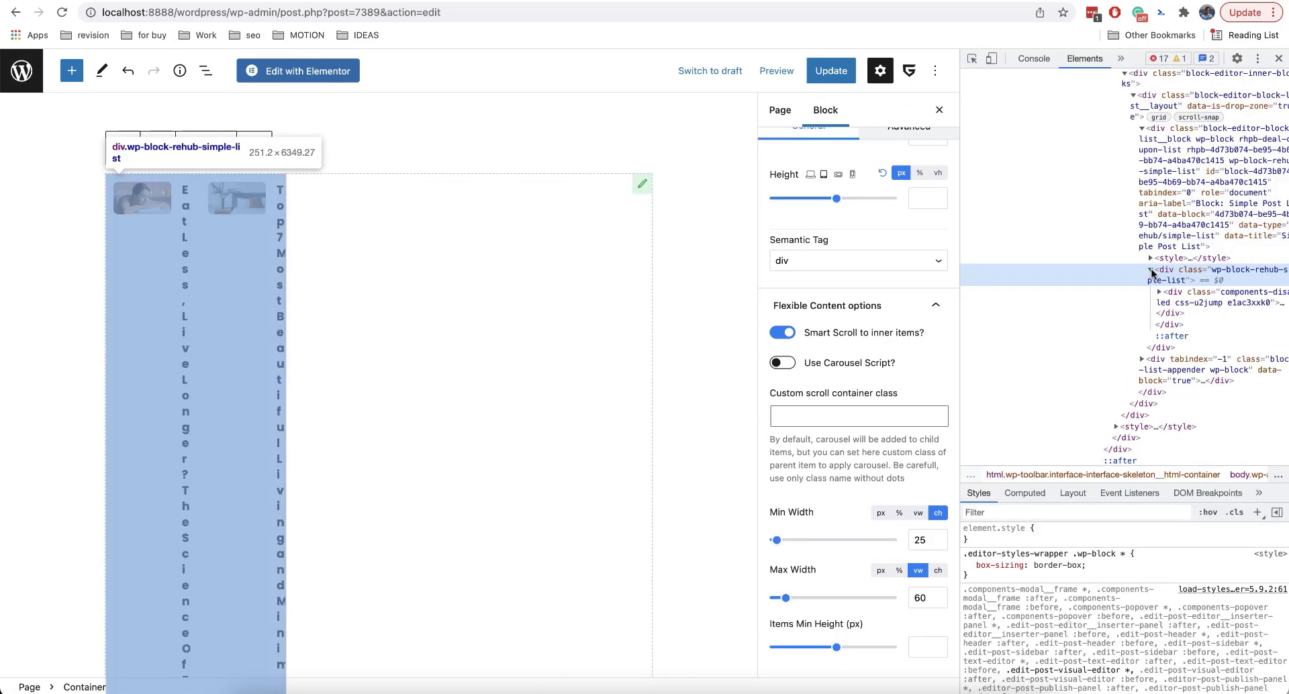
click(1158, 271)
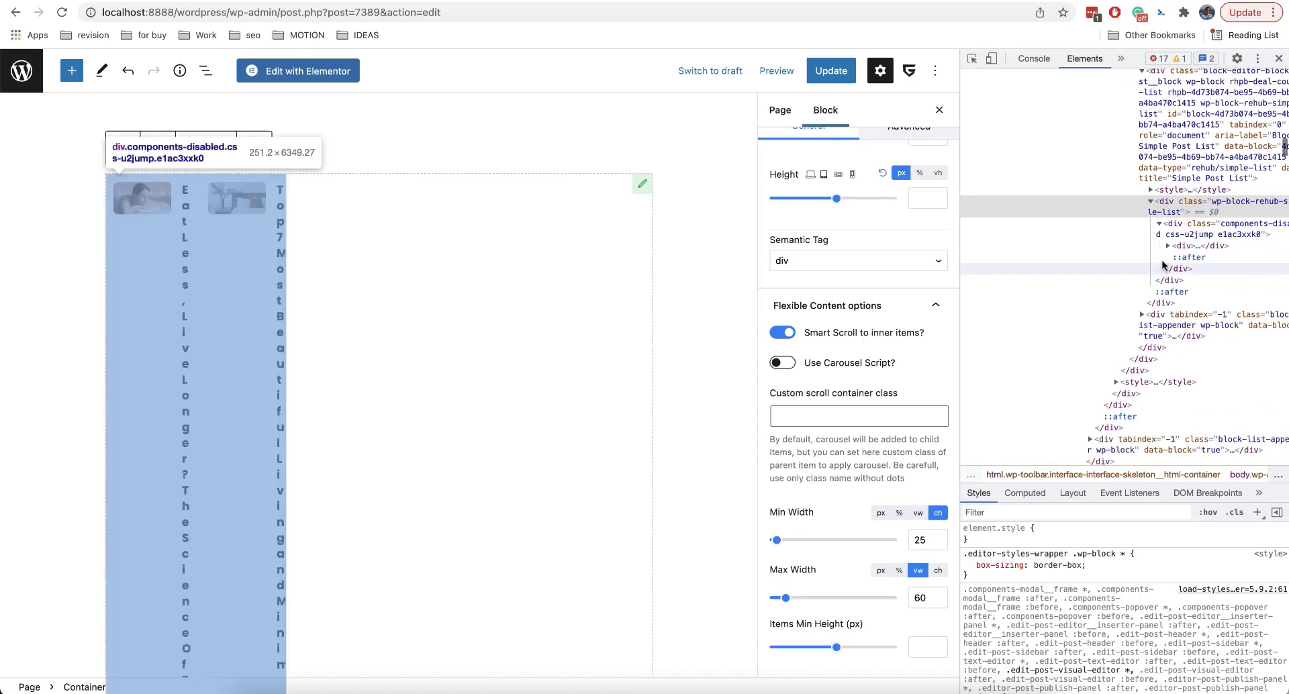
click(1169, 246)
scroll(1168, 251, down, 2)
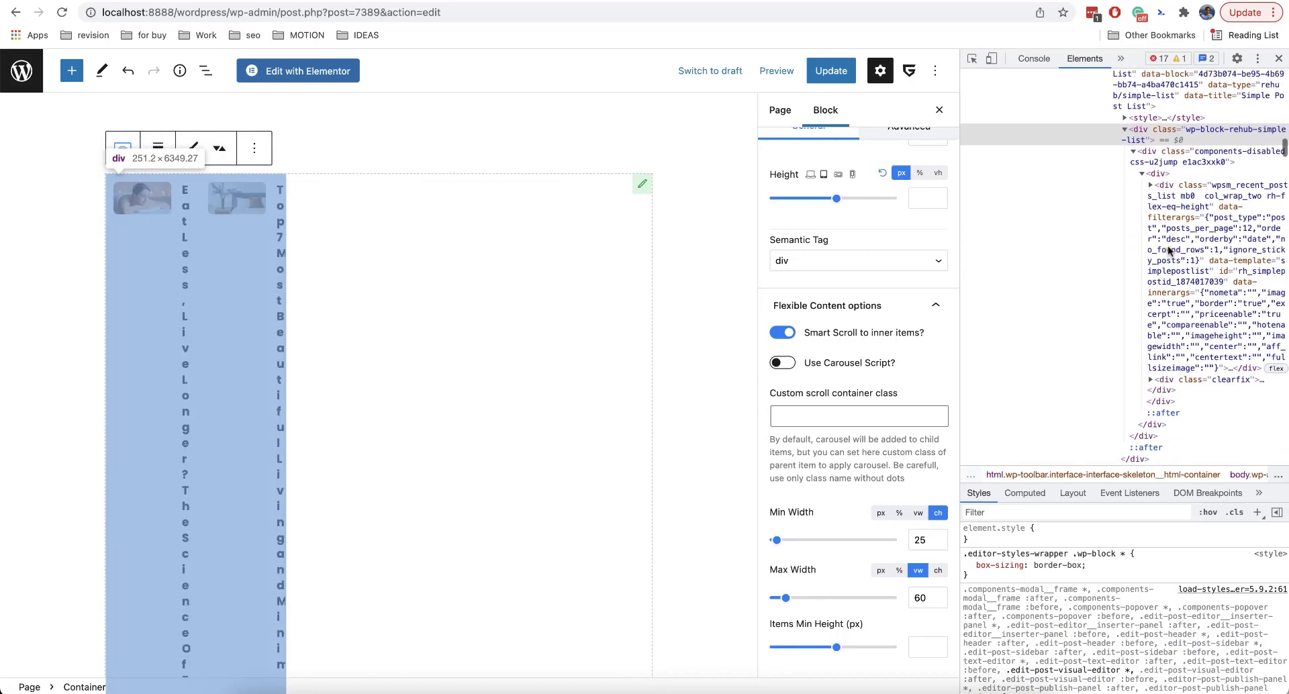
click(1151, 184)
scroll(1153, 188, down, 3)
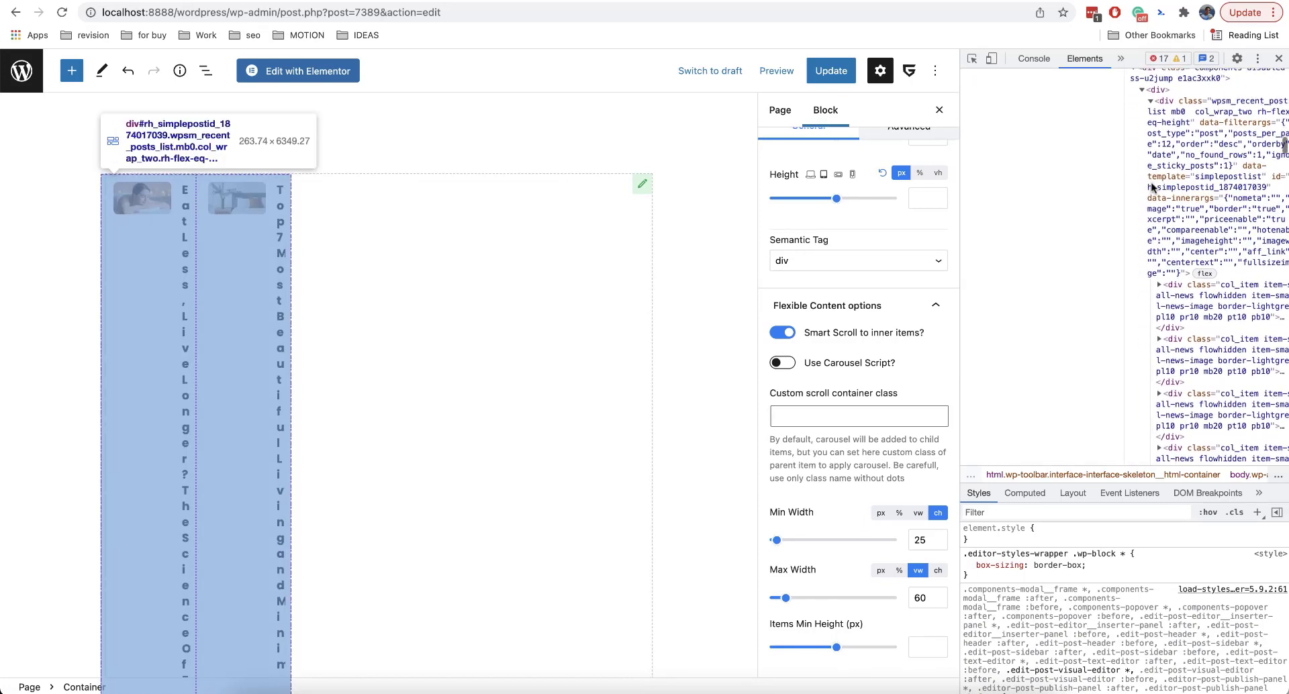
Examine the post items' markup, select their parent div and display its list of classes.
scroll(1155, 192, down, 2)
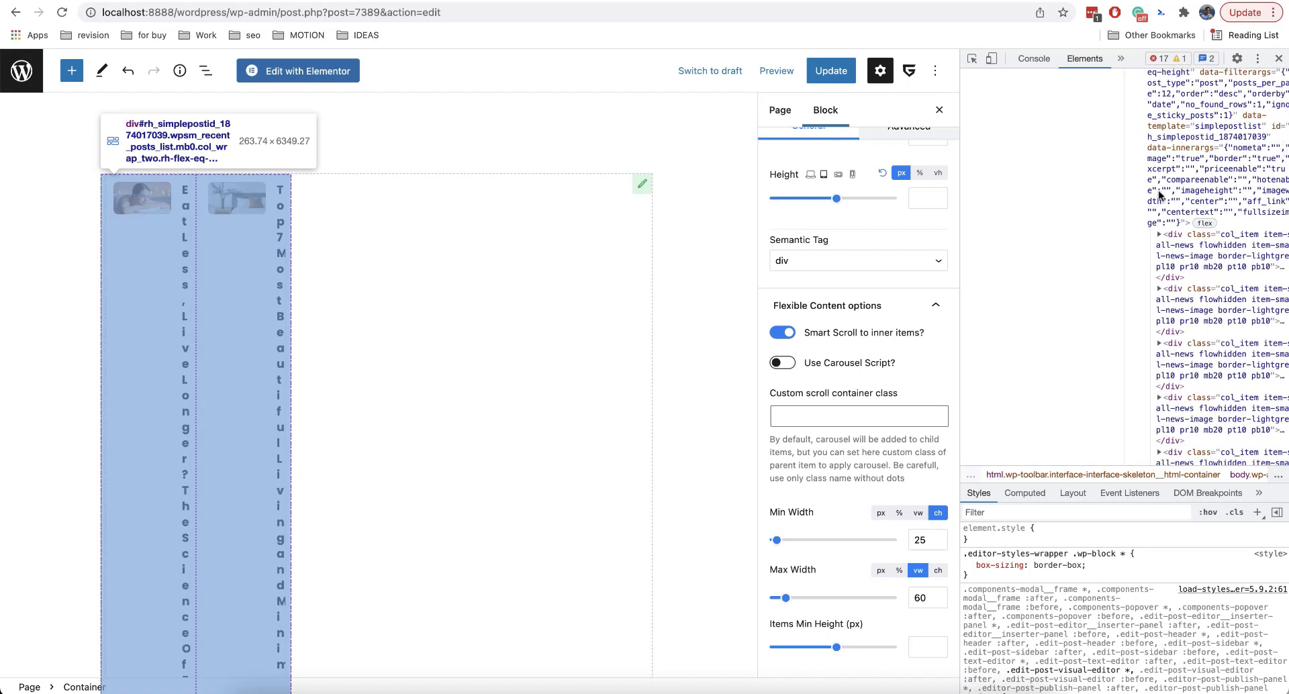
scroll(1181, 268, down, 3)
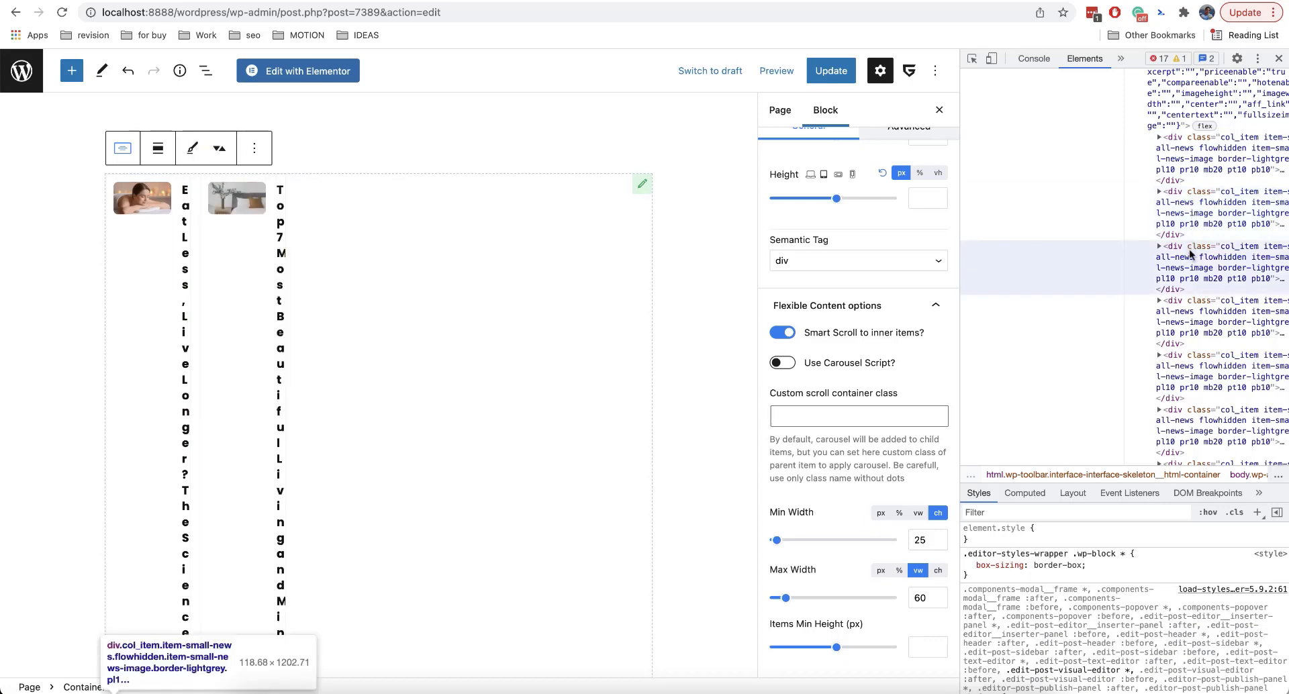
scroll(1191, 264, up, 2)
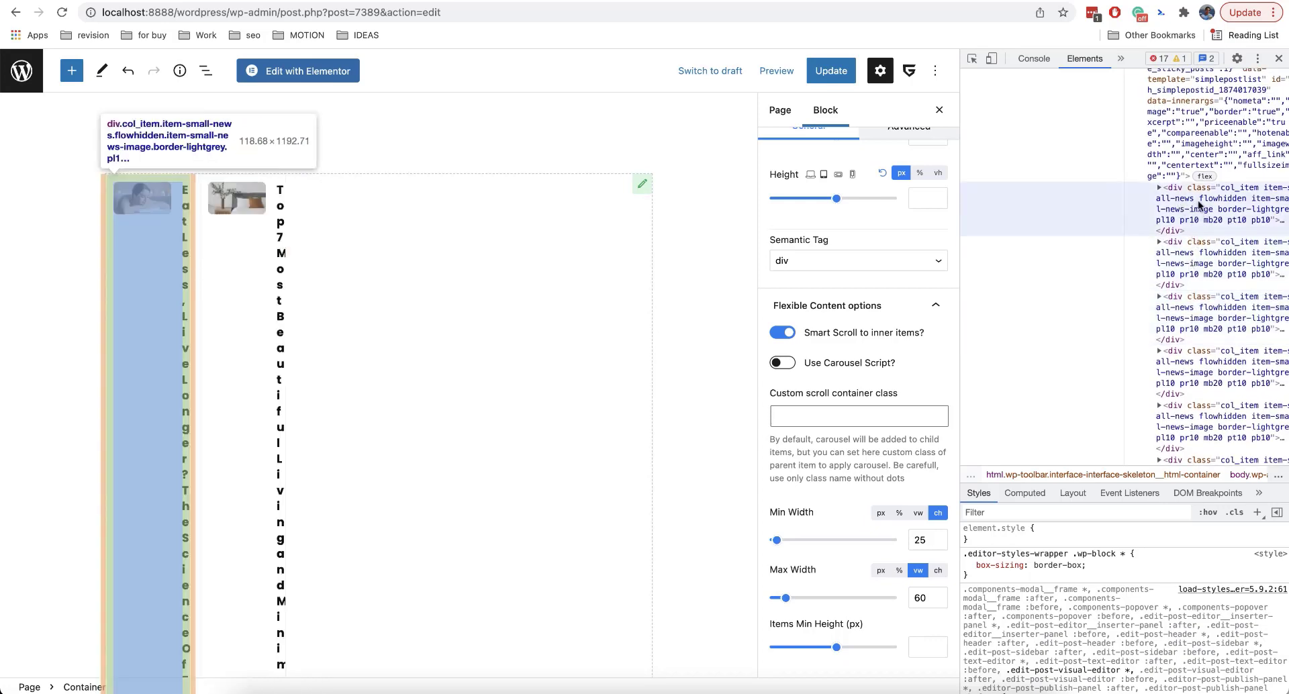
scroll(1193, 201, up, 3)
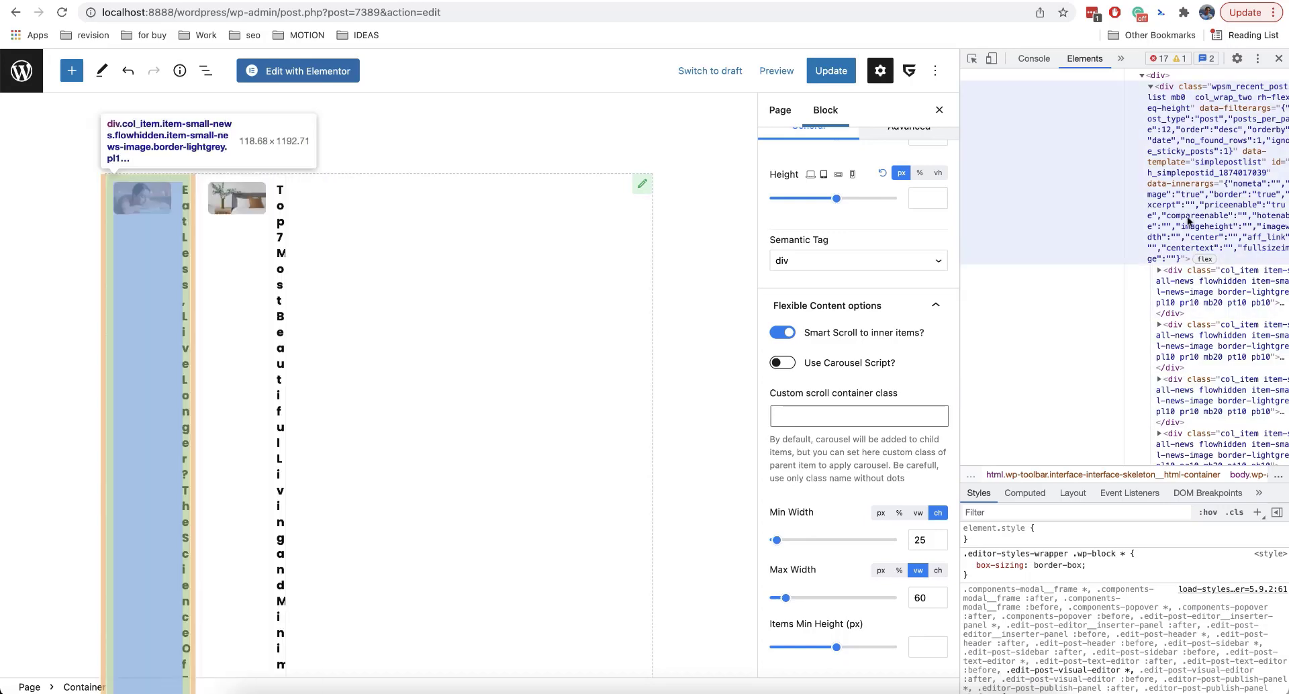
click(1190, 194)
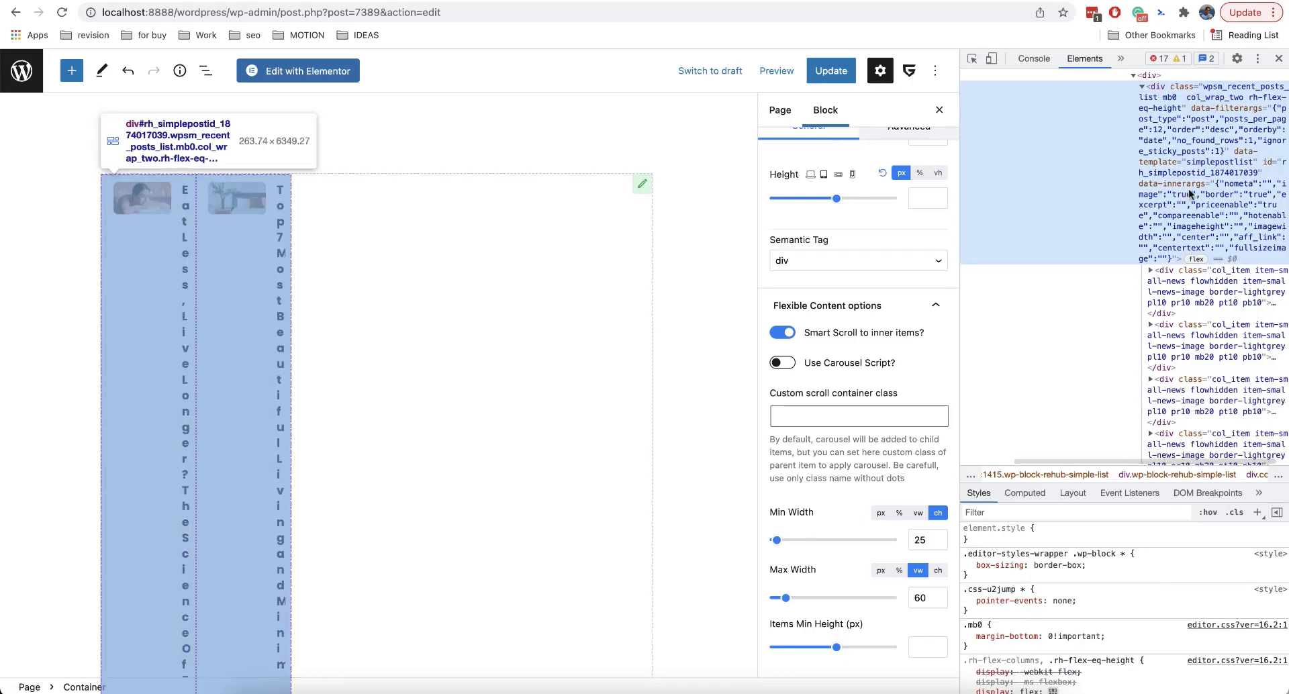
scroll(1189, 194, up, 1)
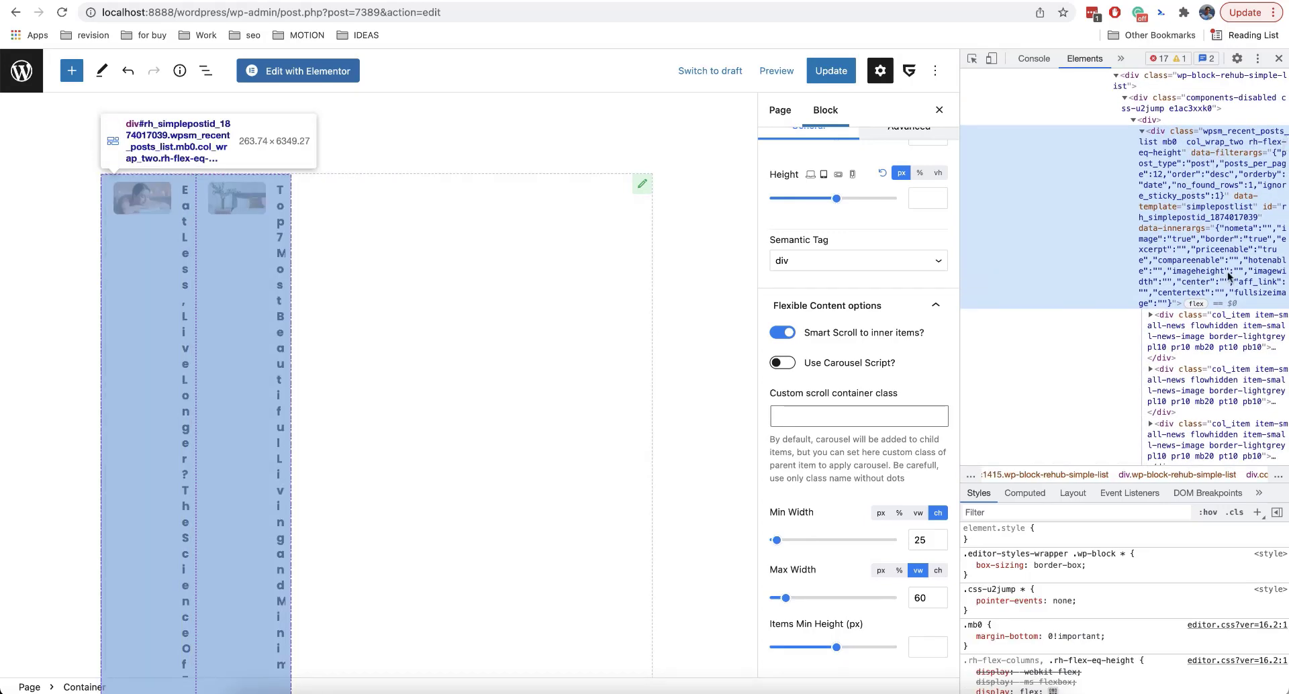
click(1235, 513)
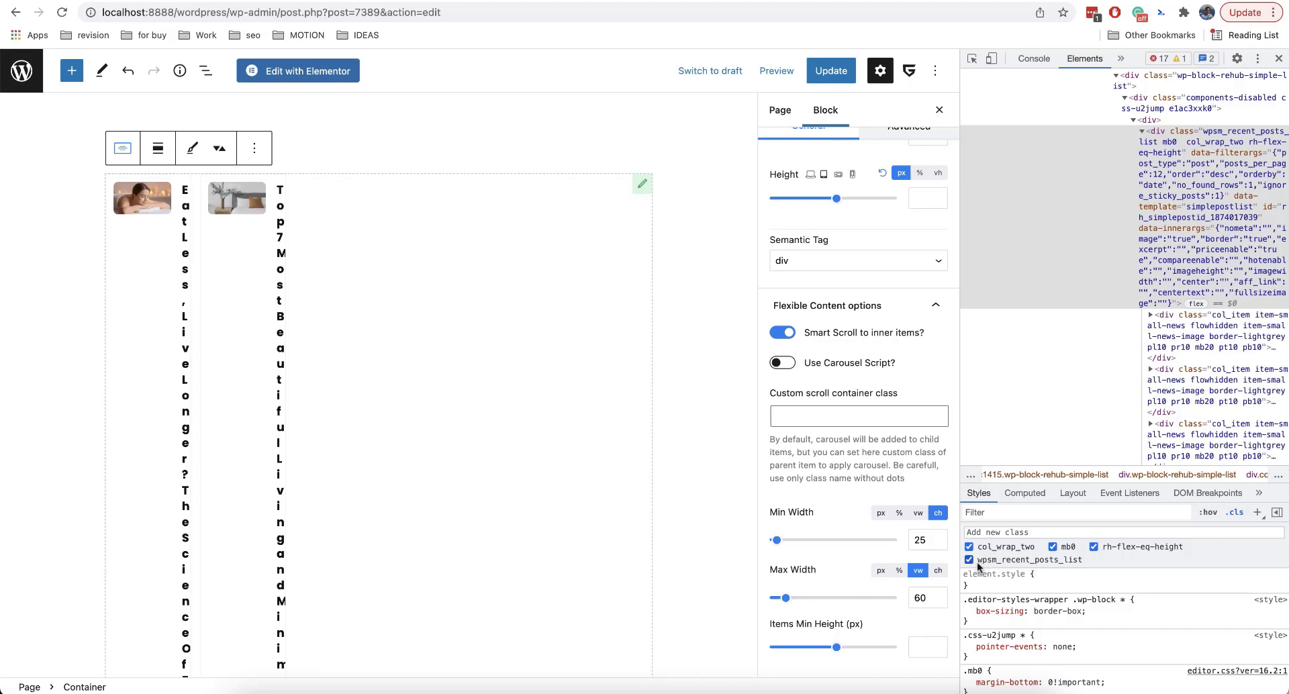
Set the container's custom scroll container class to wpsm_recent_posts_list and close the Developer Tools.
click(798, 420)
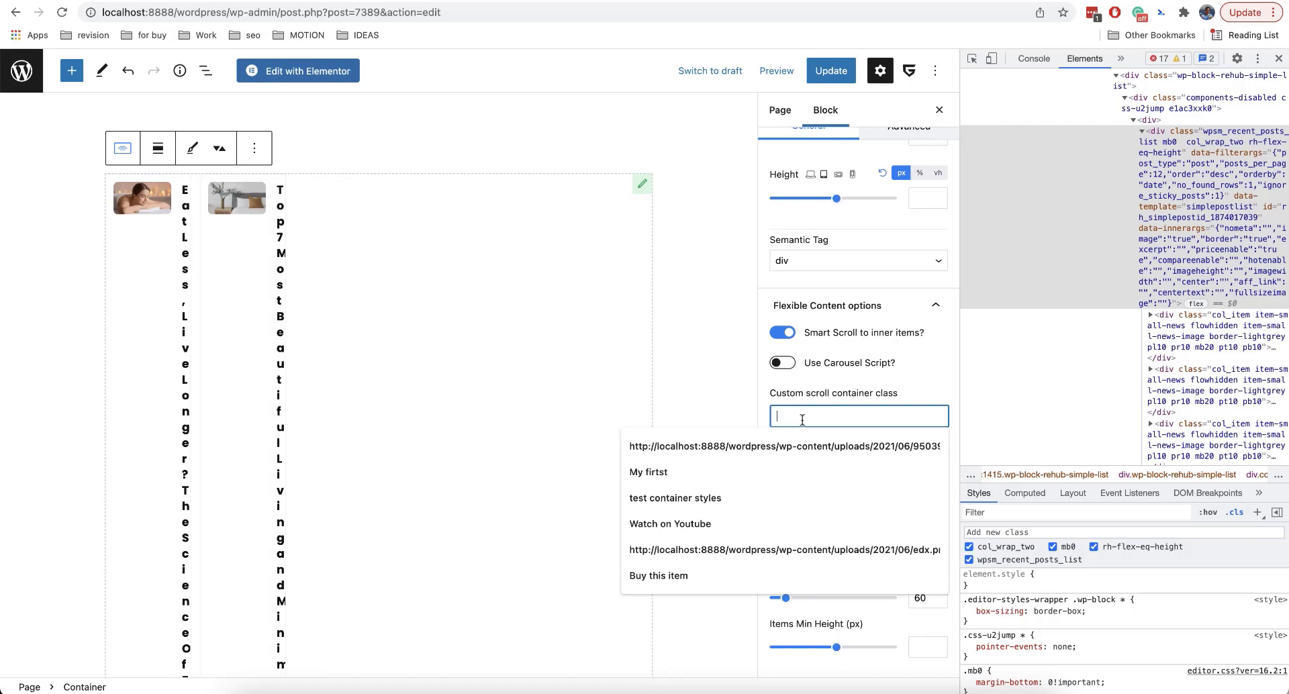
text(wpsm_recent_posts_l)
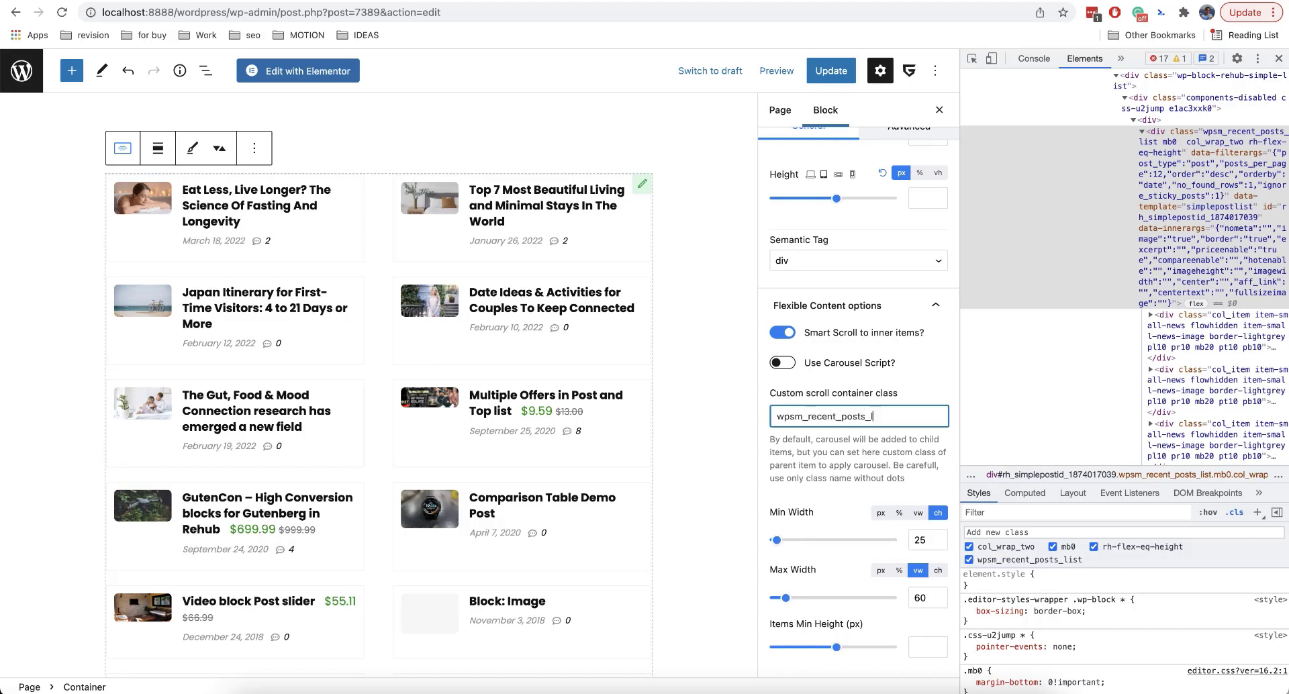
text(ist)
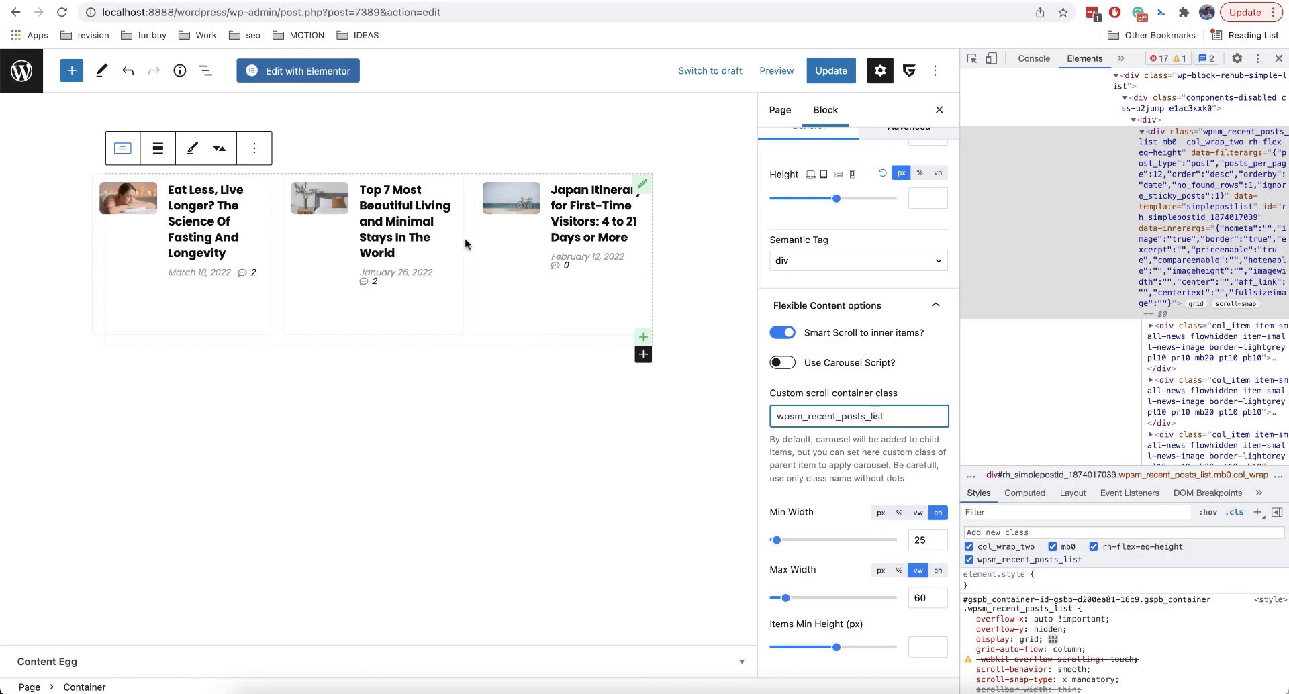
click(1279, 58)
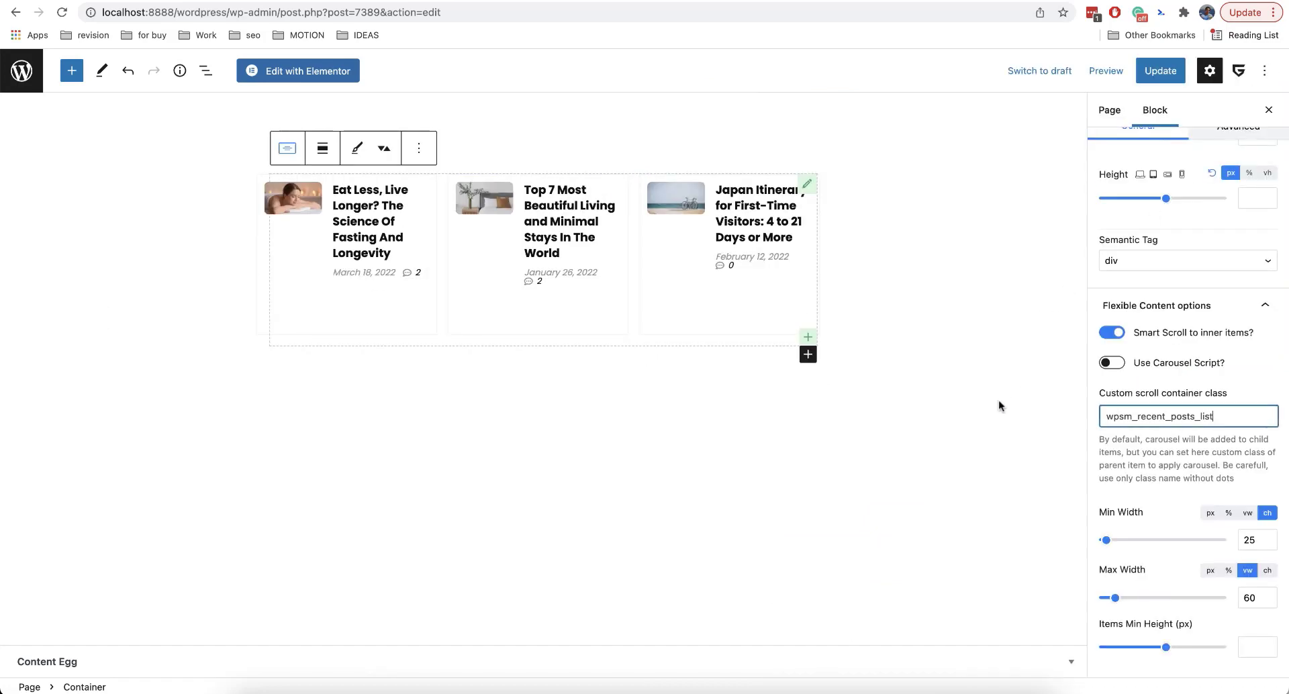
Set the scroll items' minimum width to 39 ch and enable the carousel script for the container.
scroll(1166, 431, down, 3)
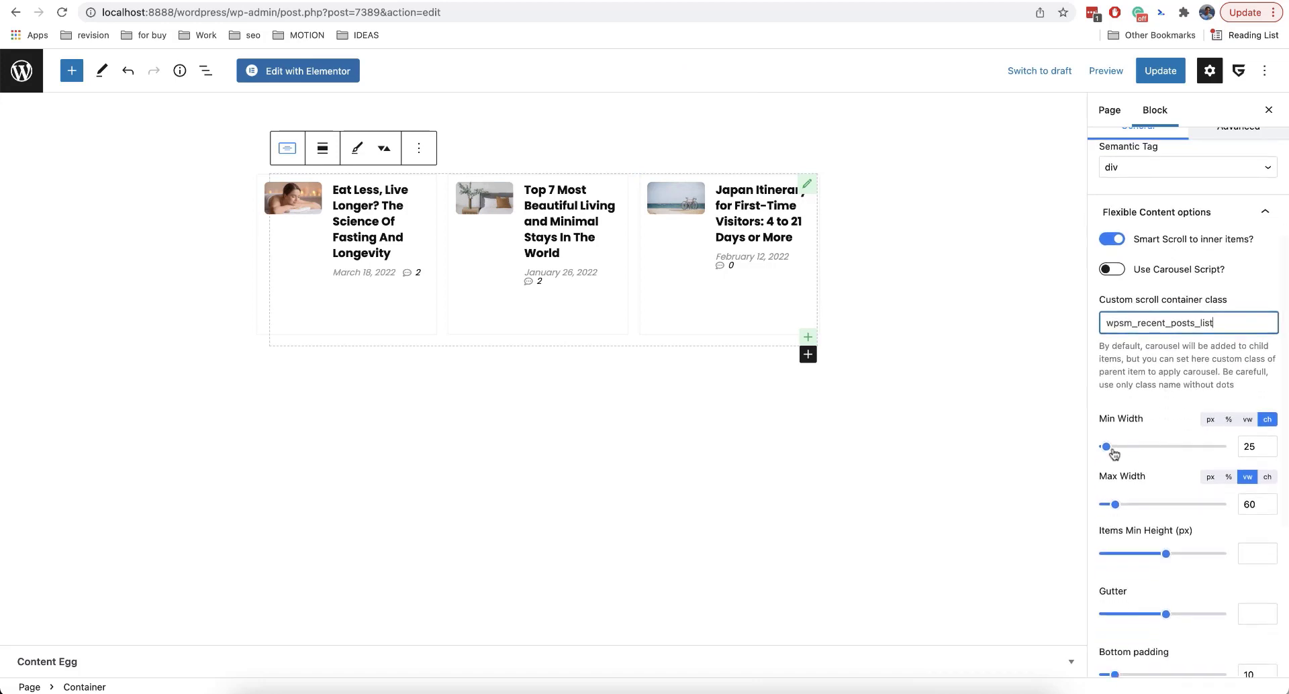
drag(1108, 447, 1110, 449)
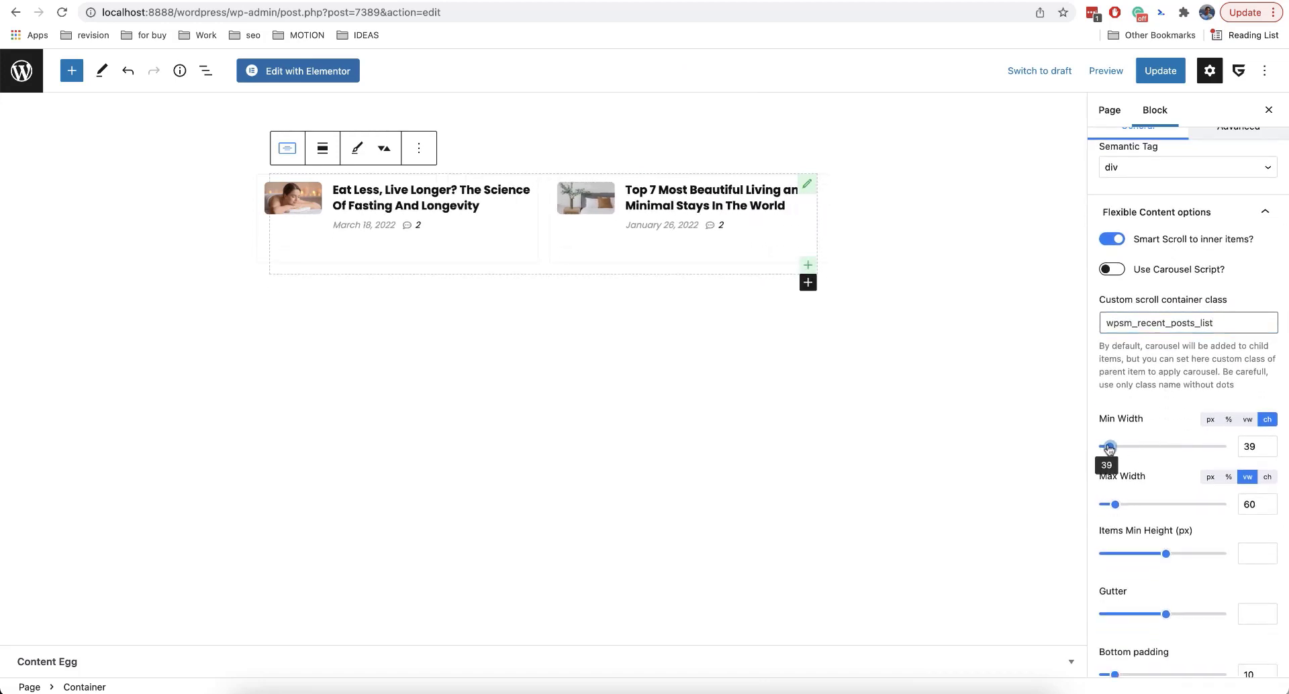
scroll(1110, 449, down, 1)
click(1120, 263)
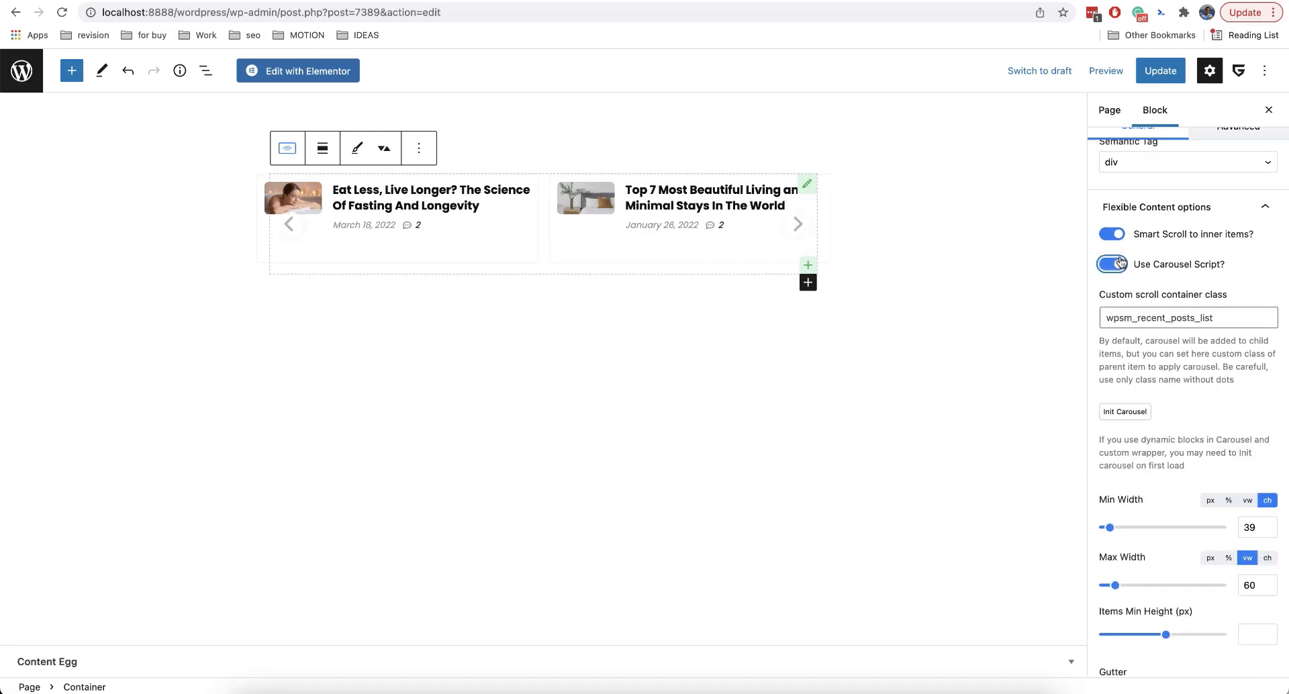
Review the container's remaining carousel options, including gutter, padding, autoplay and arrow styling.
scroll(1152, 465, down, 3)
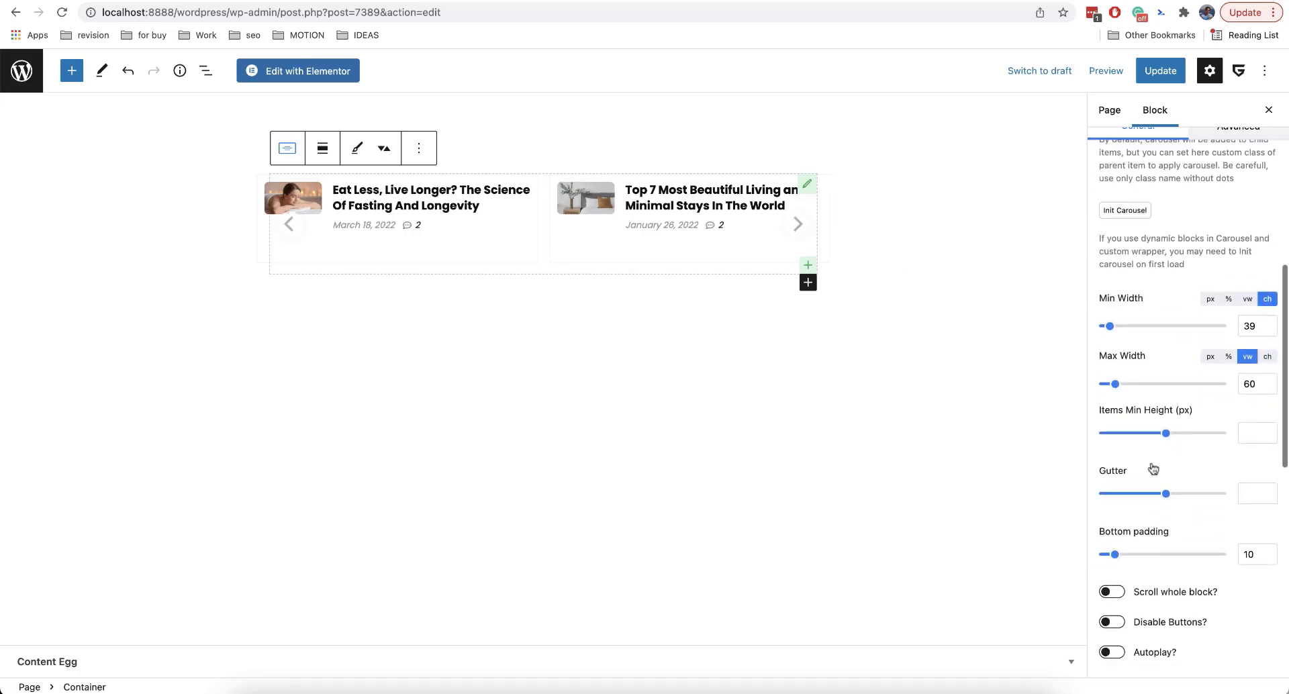
scroll(1152, 468, down, 5)
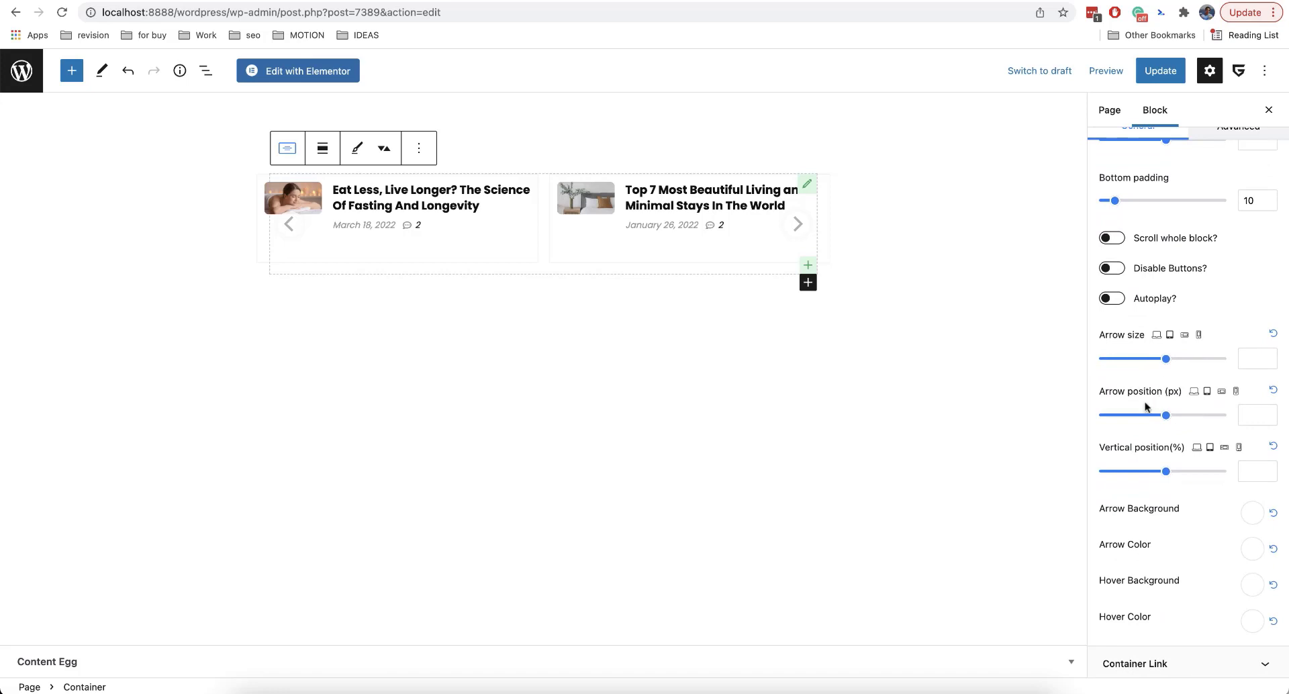
scroll(1145, 406, down, 1)
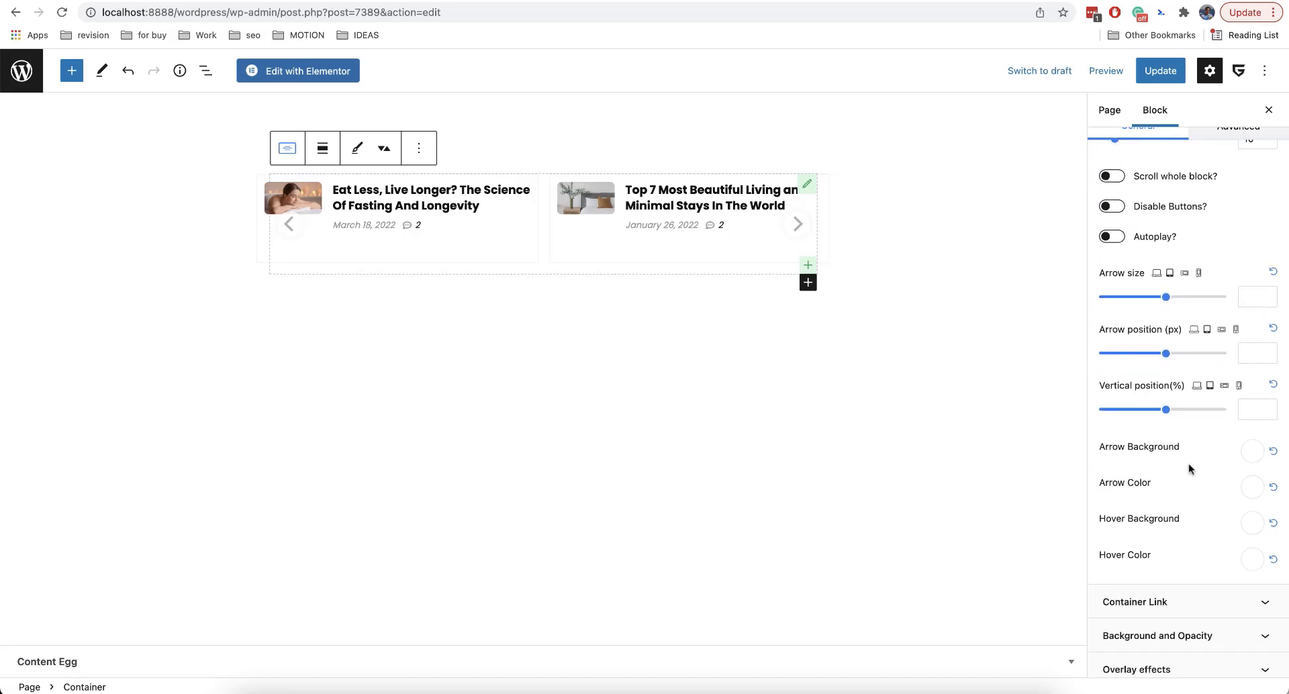
scroll(1185, 416, up, 10)
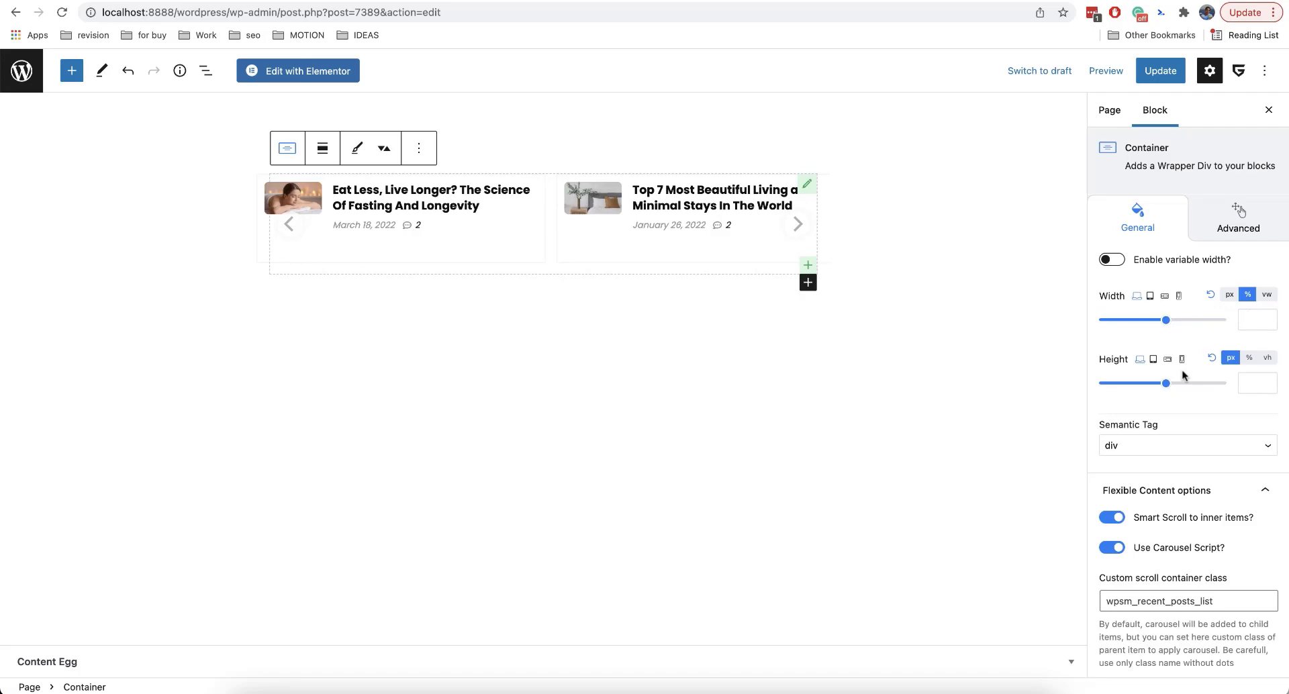
scroll(1183, 375, down, 7)
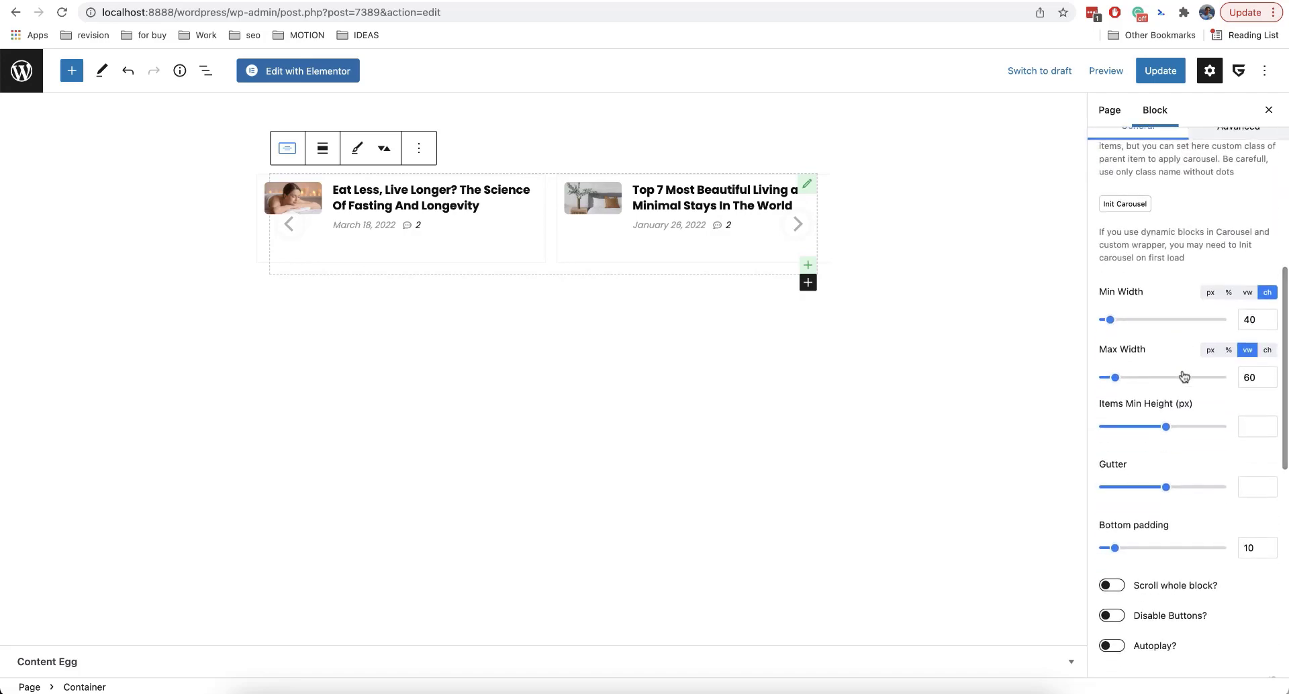
Switch to the mobile preview, set the items' maximum width to 93 vw and test the carousel arrows.
click(1106, 70)
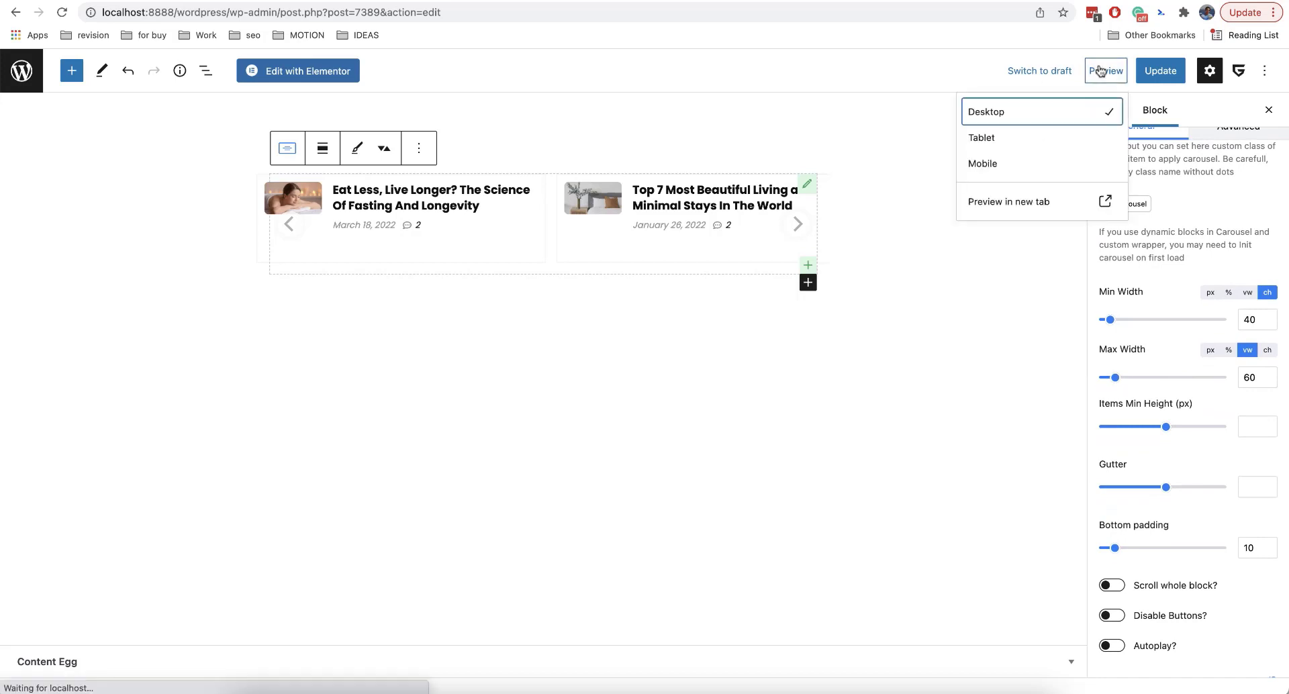
click(1024, 164)
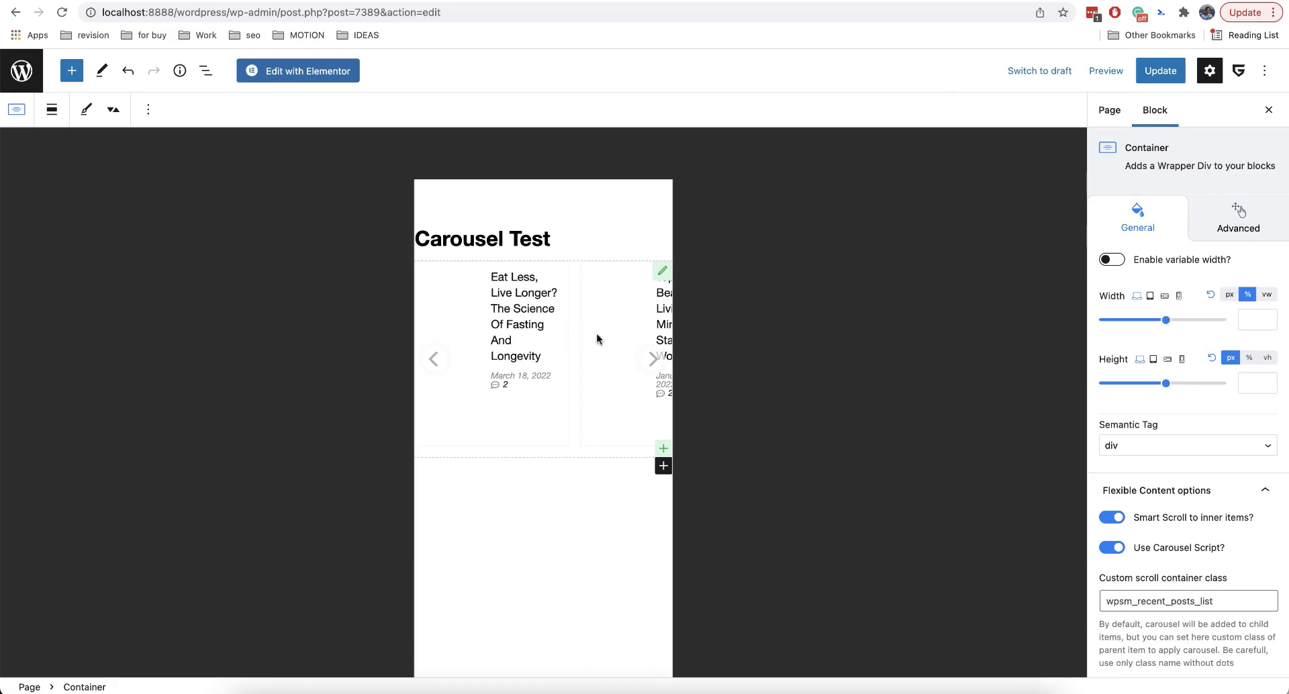
scroll(1208, 402, down, 5)
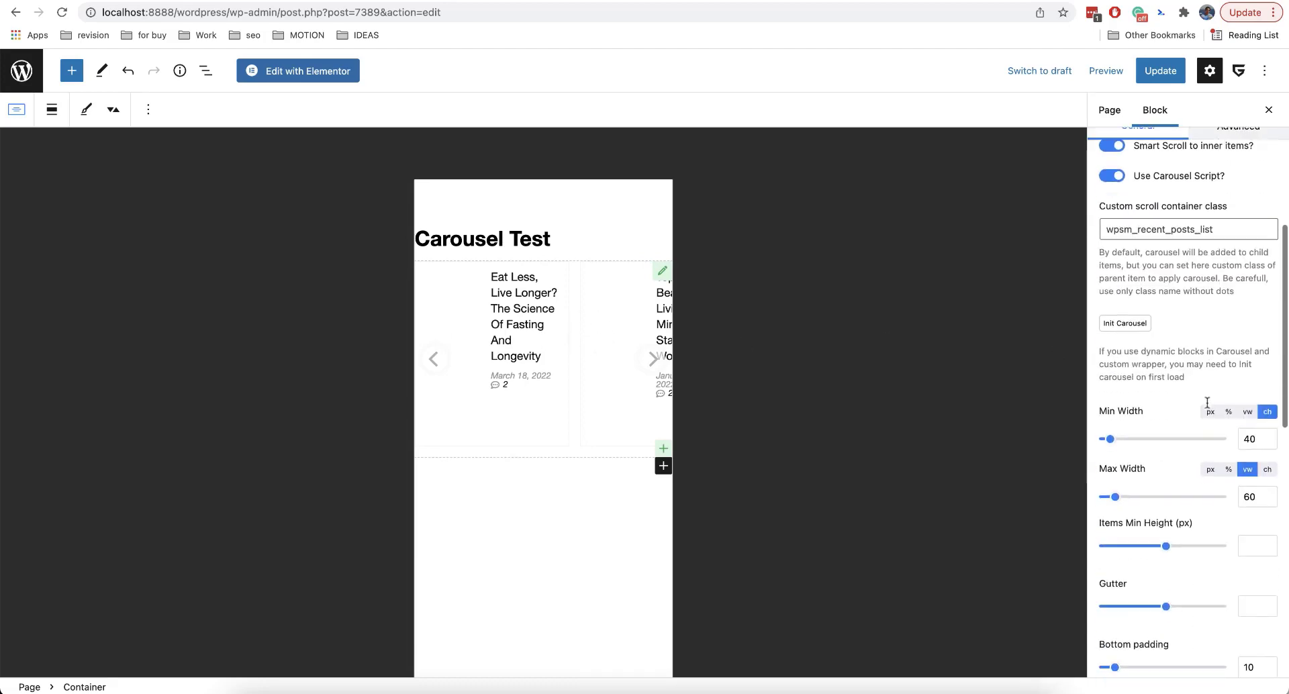
scroll(1208, 403, down, 2)
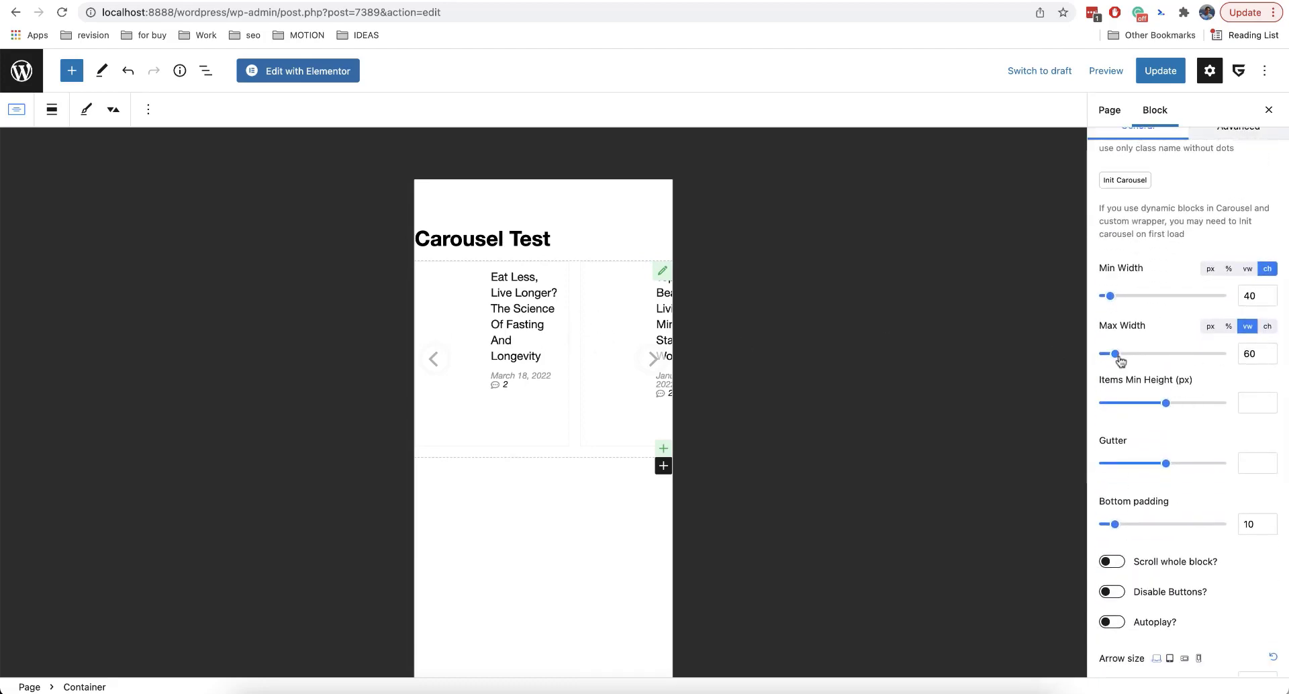
mouse_move(1117, 357)
mouse_down()
mouse_move(1150, 358)
mouse_move(1122, 356)
mouse_up()
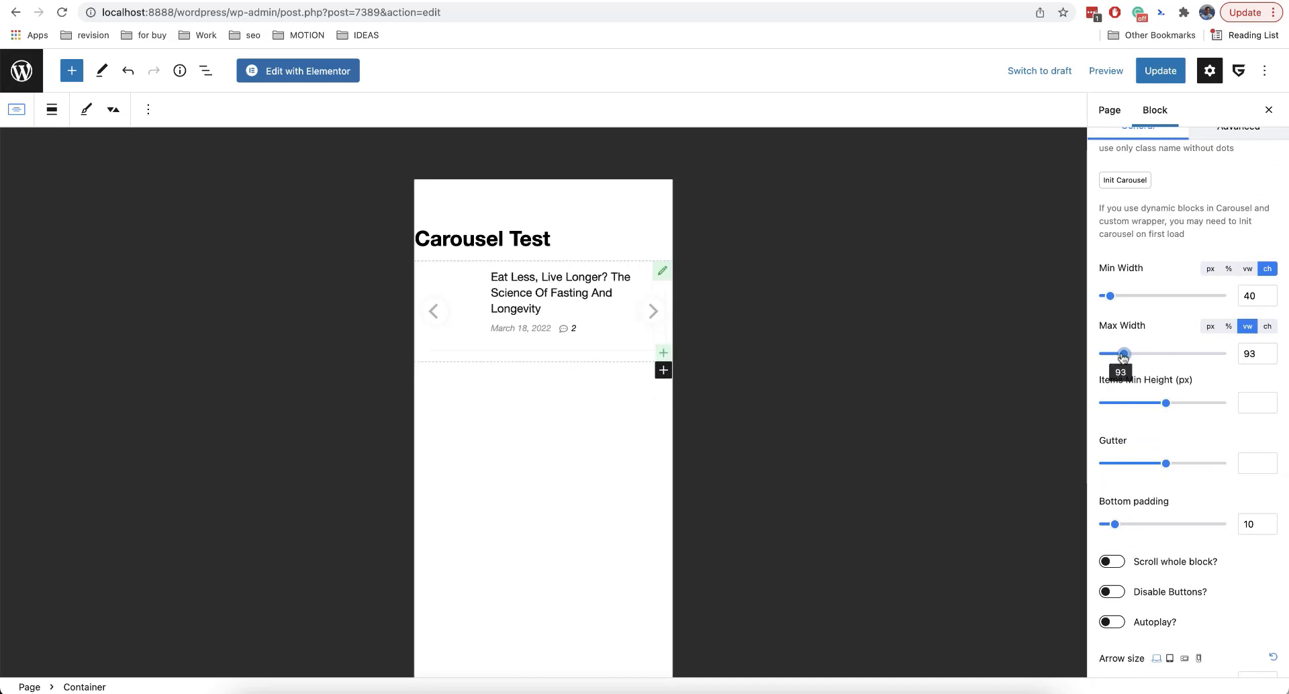
click(655, 311)
click(447, 317)
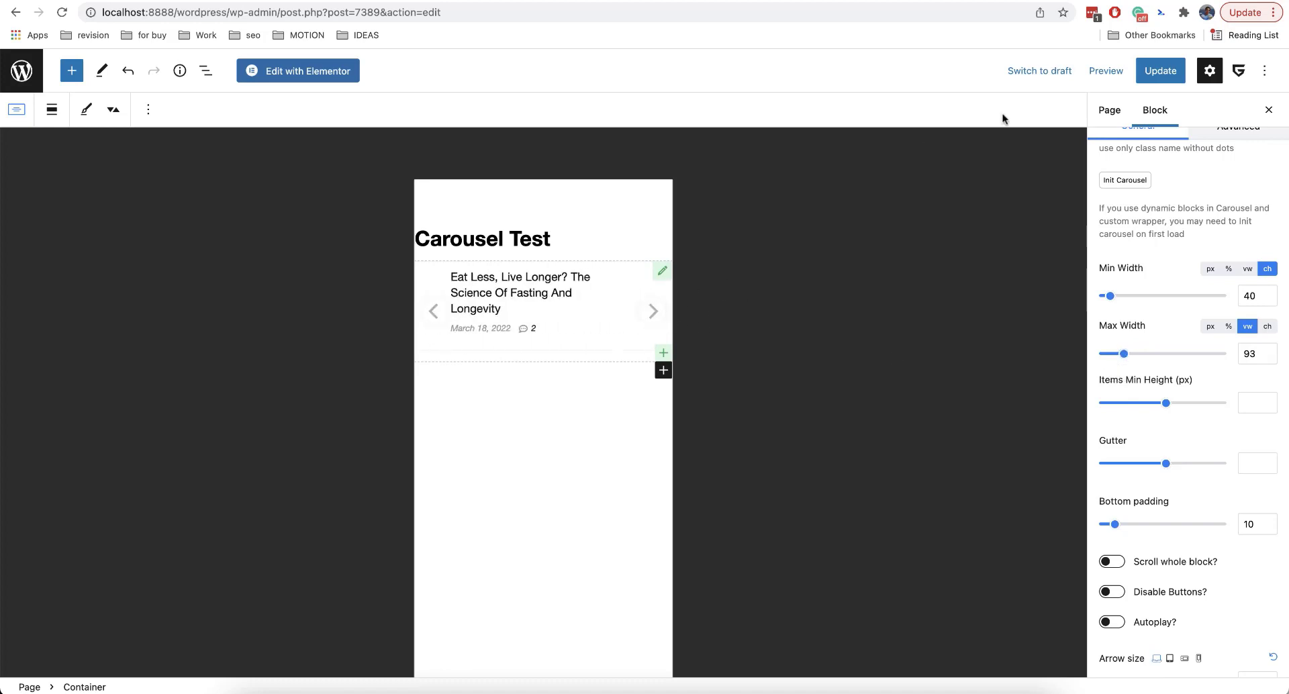
Insert a Query Loop block below the Carousel Test title in place of the post list container.
click(1147, 73)
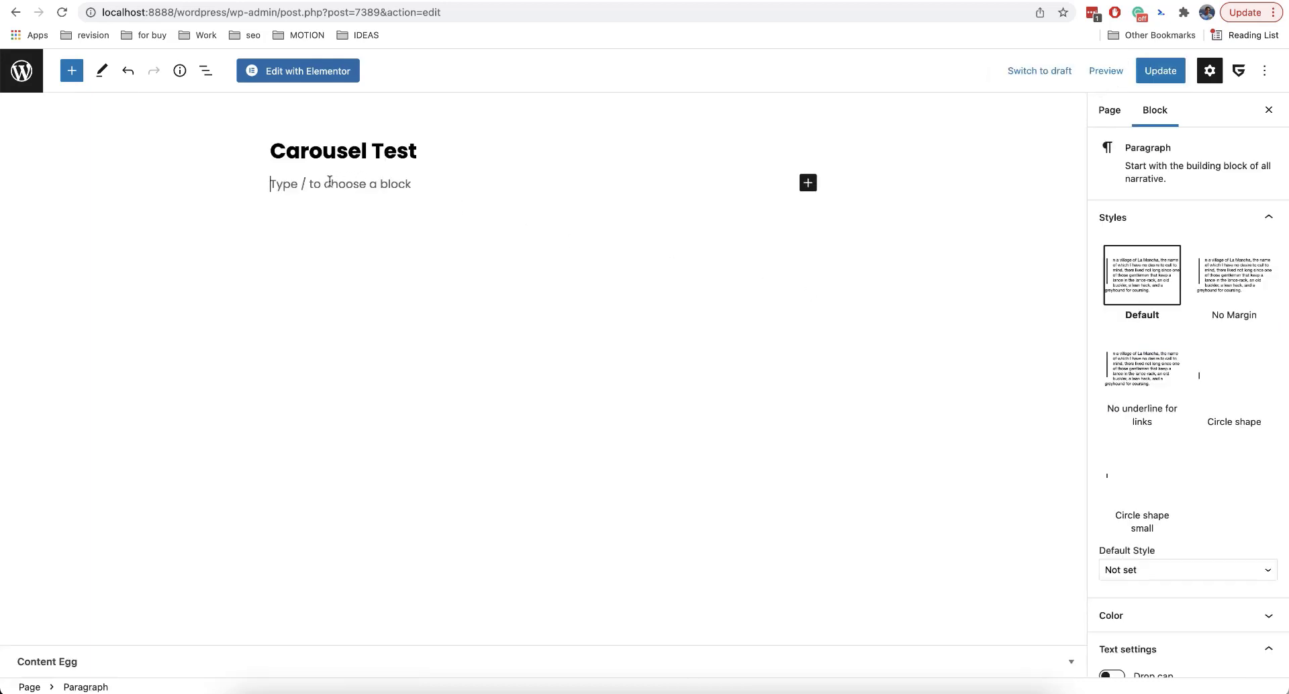
text(/query)
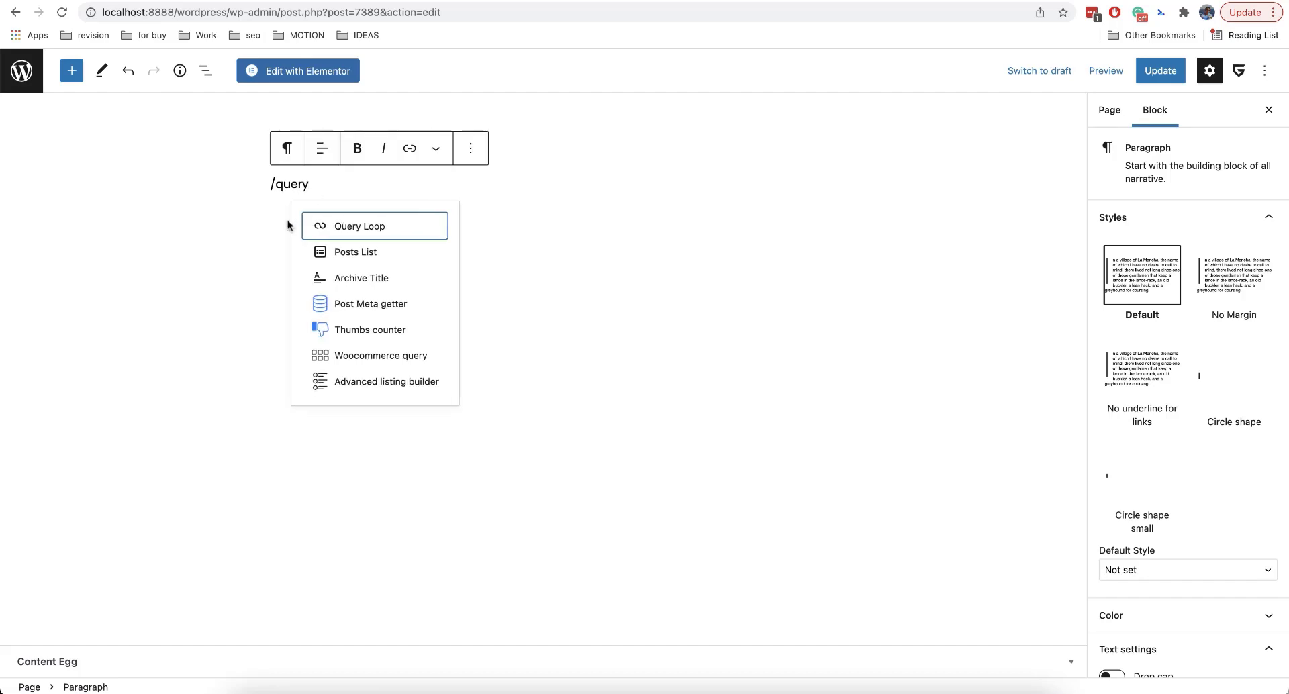
click(348, 223)
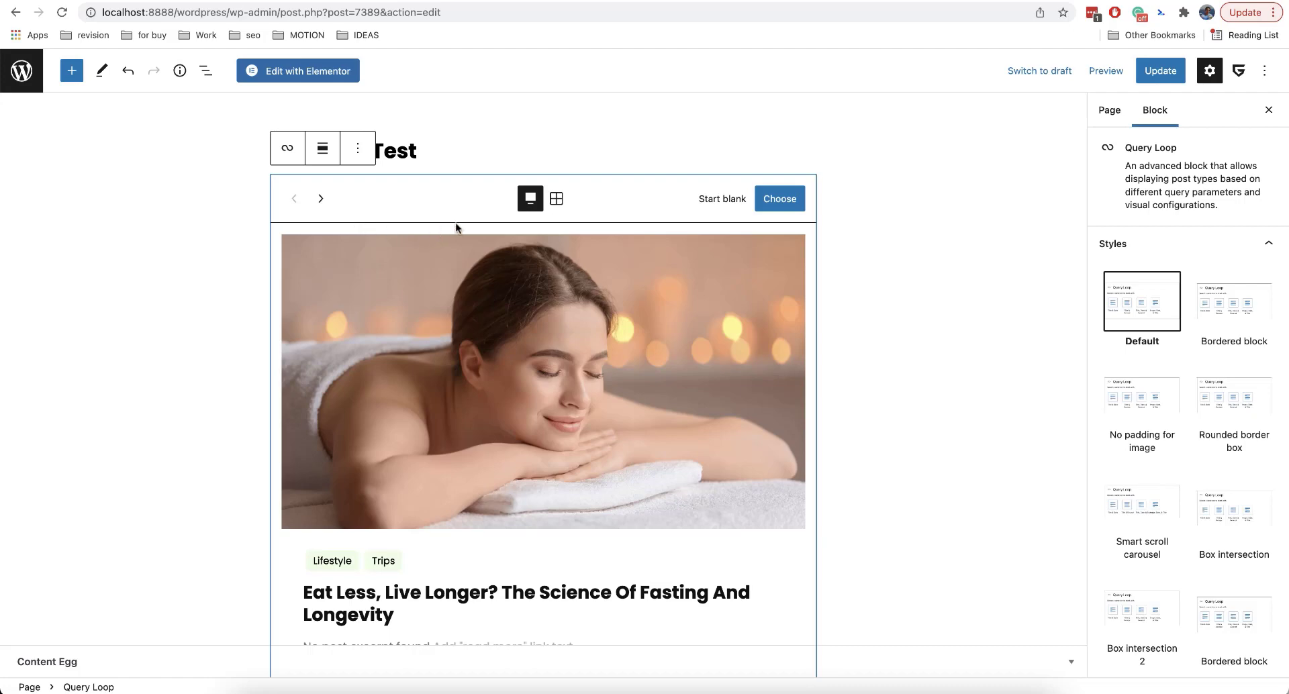
Fill the Query Loop block with the three-column post grid pattern showing image, categories, title, author and date.
click(321, 199)
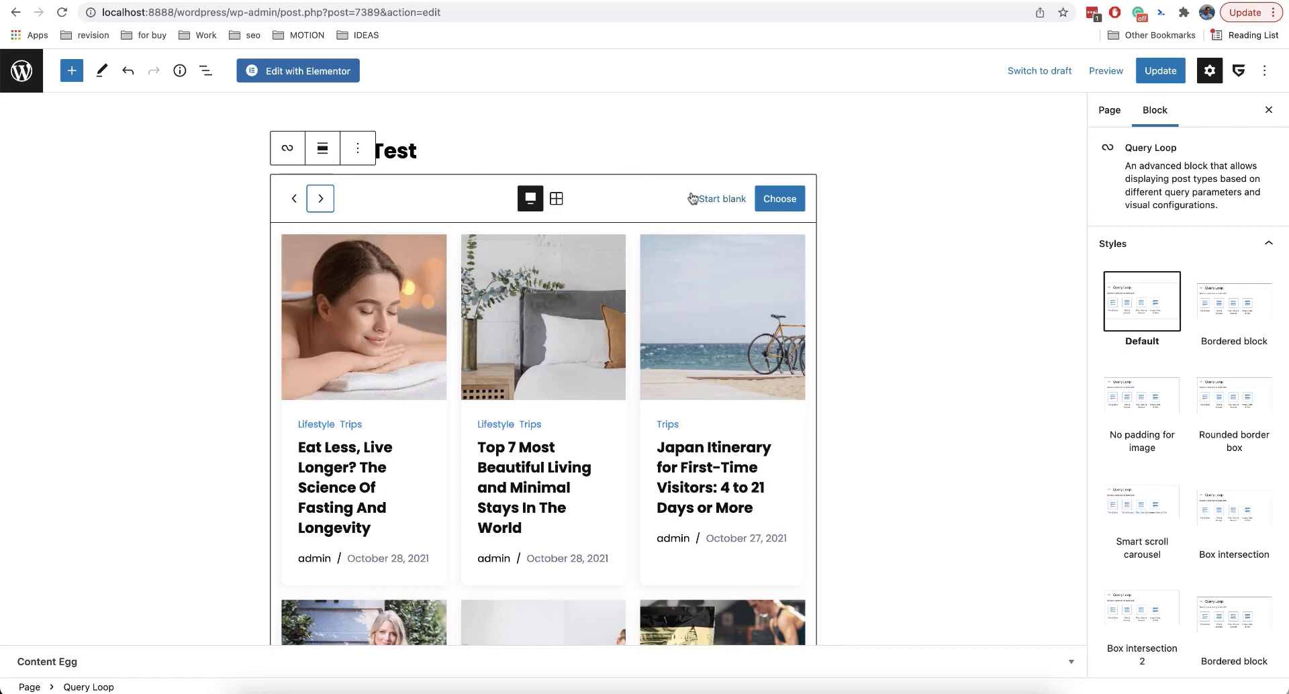
click(776, 207)
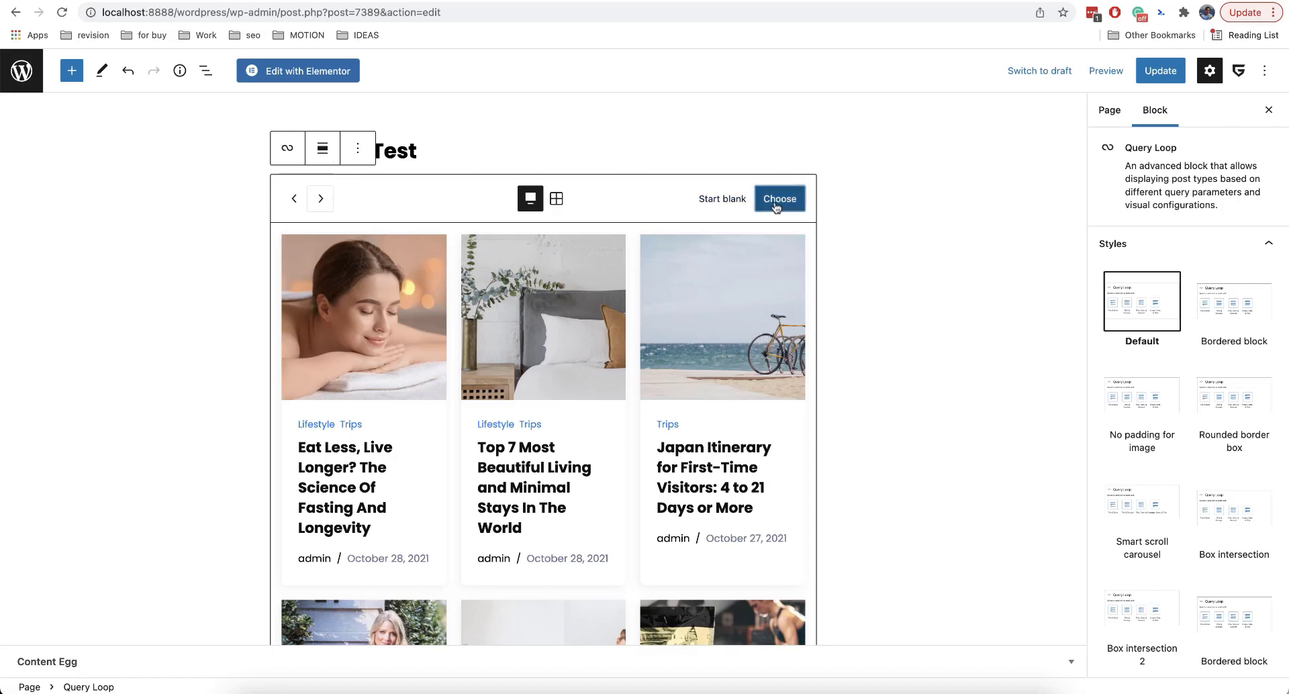
click(774, 200)
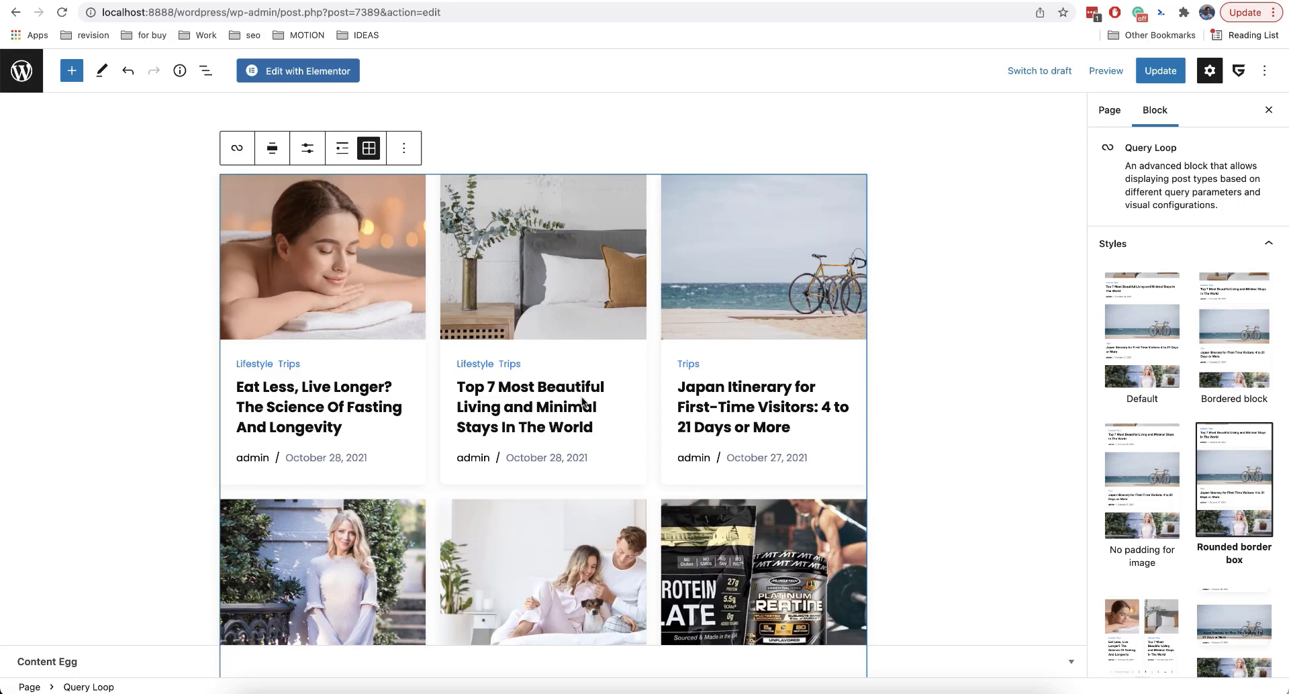
Try the post title at size 36, return it to 20, and move it above the categories and back.
click(524, 409)
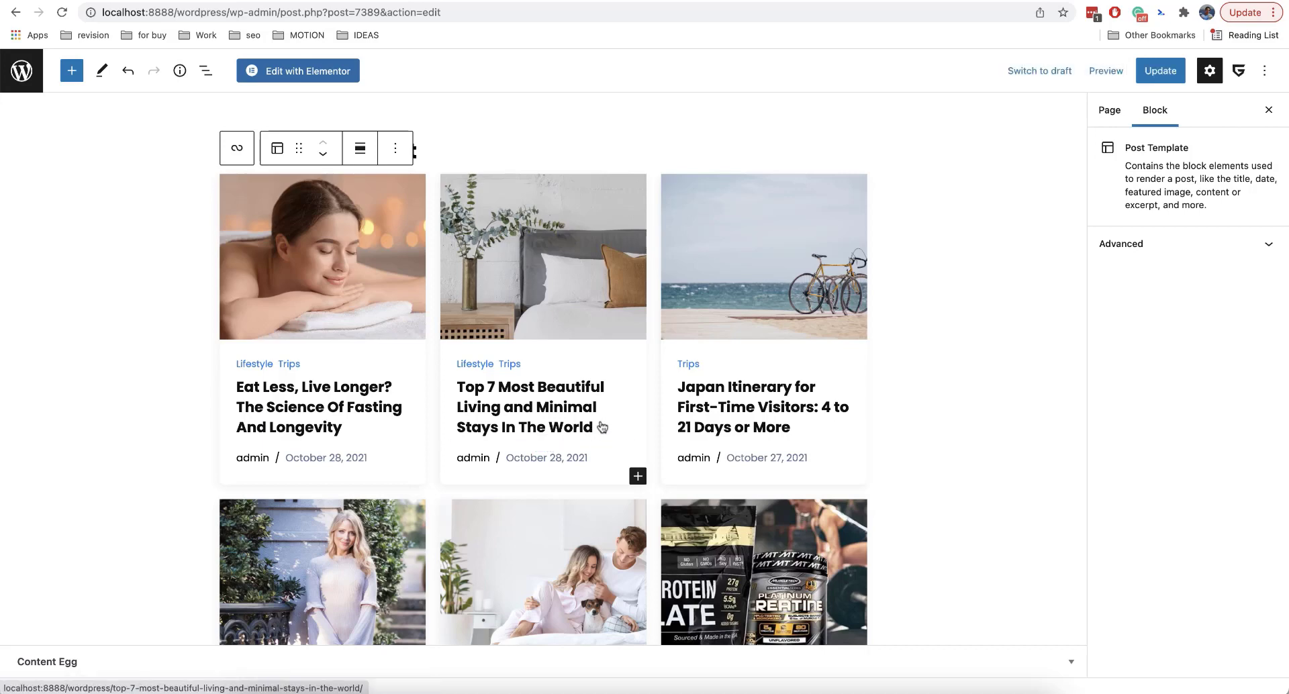
click(563, 422)
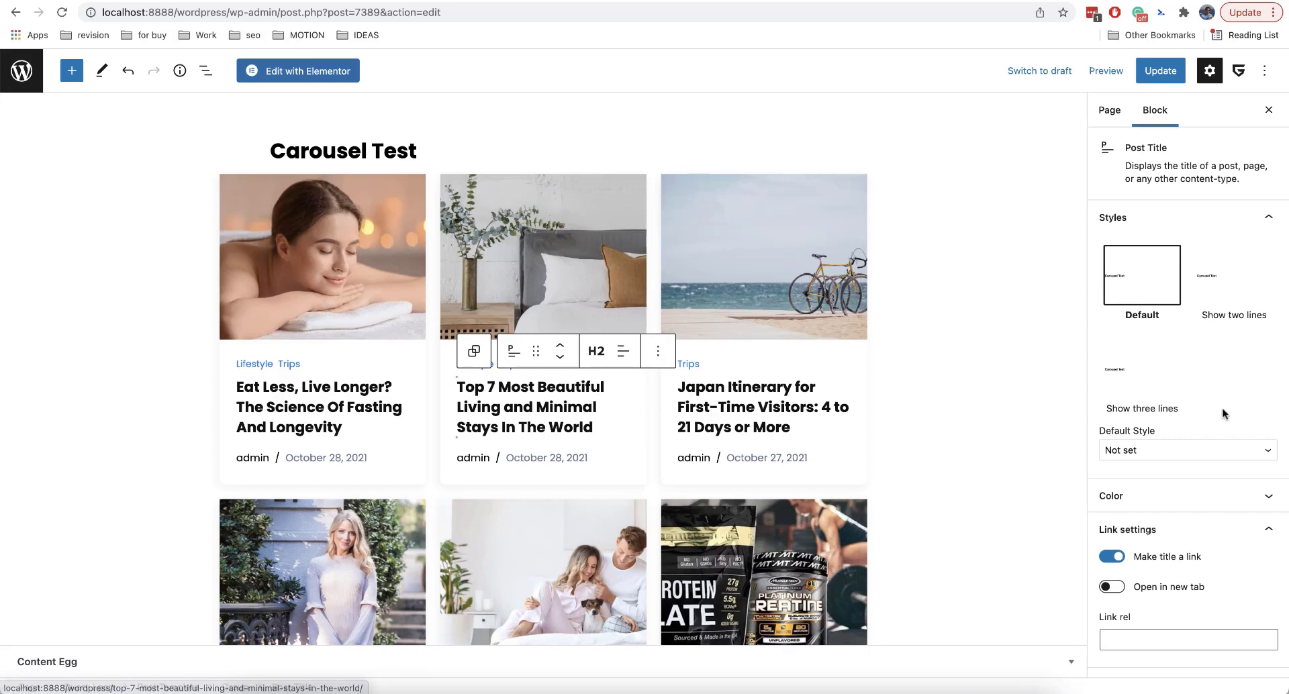
scroll(1223, 413, down, 4)
click(1218, 513)
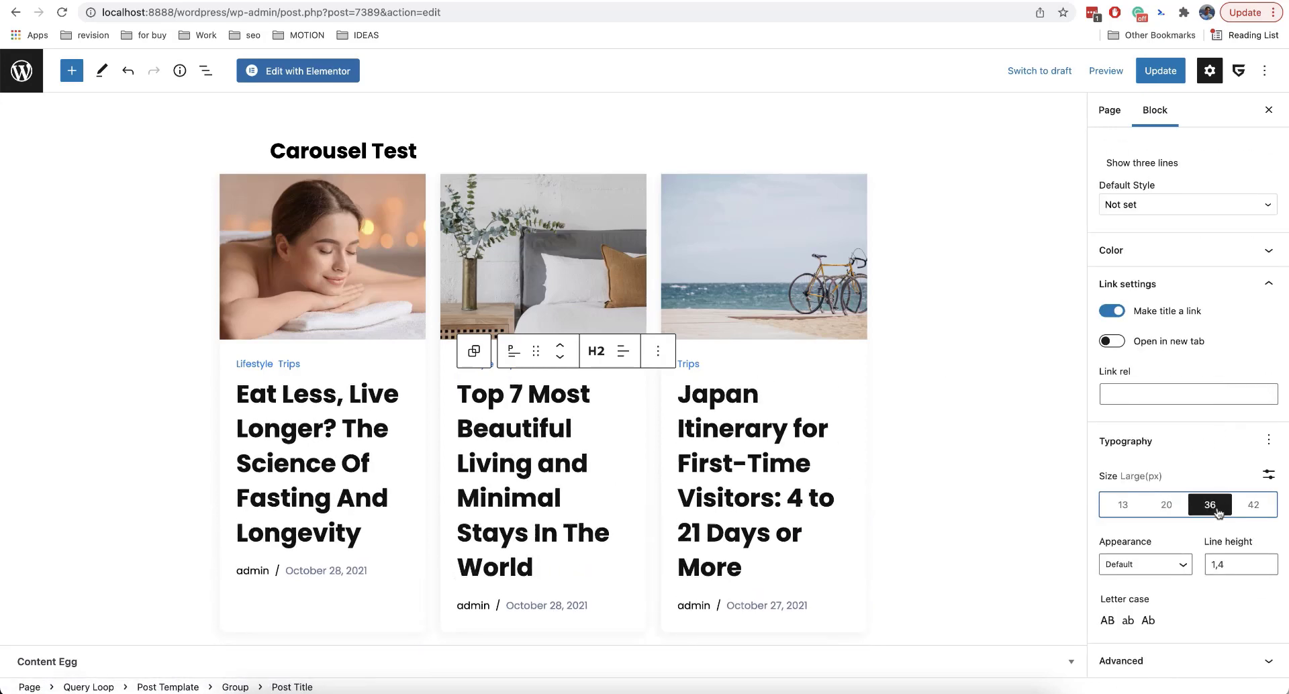
click(1166, 507)
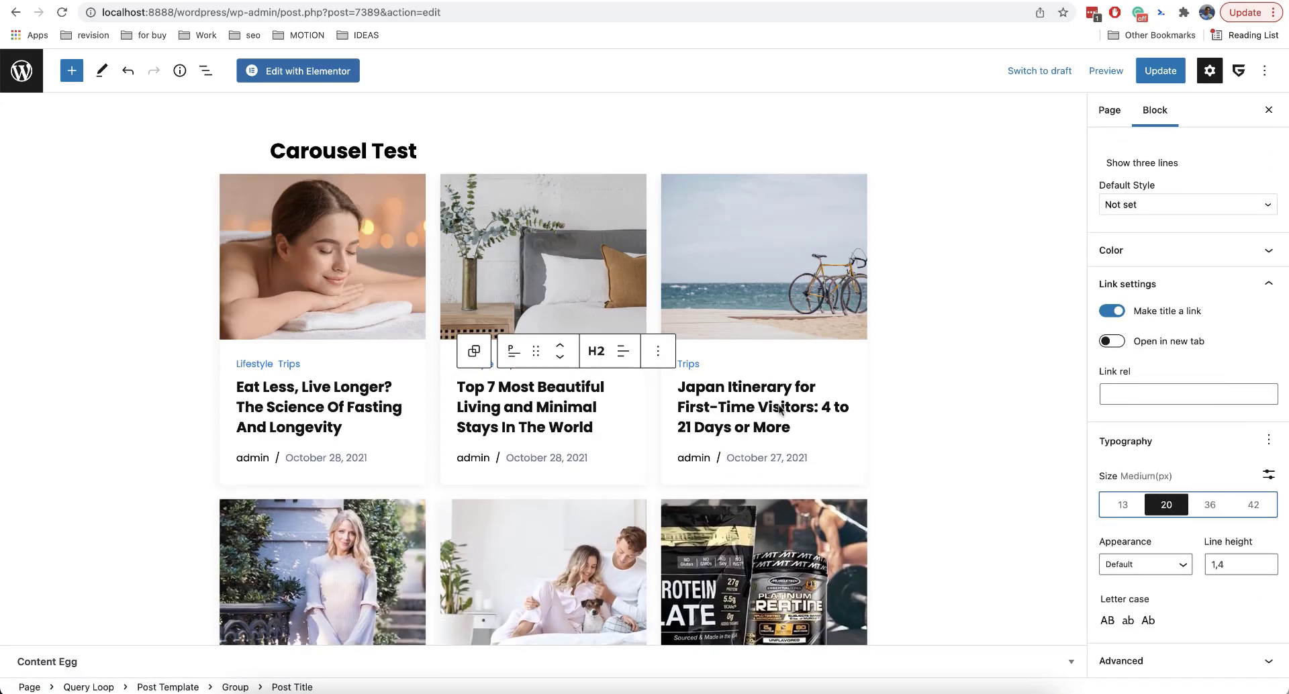
click(562, 345)
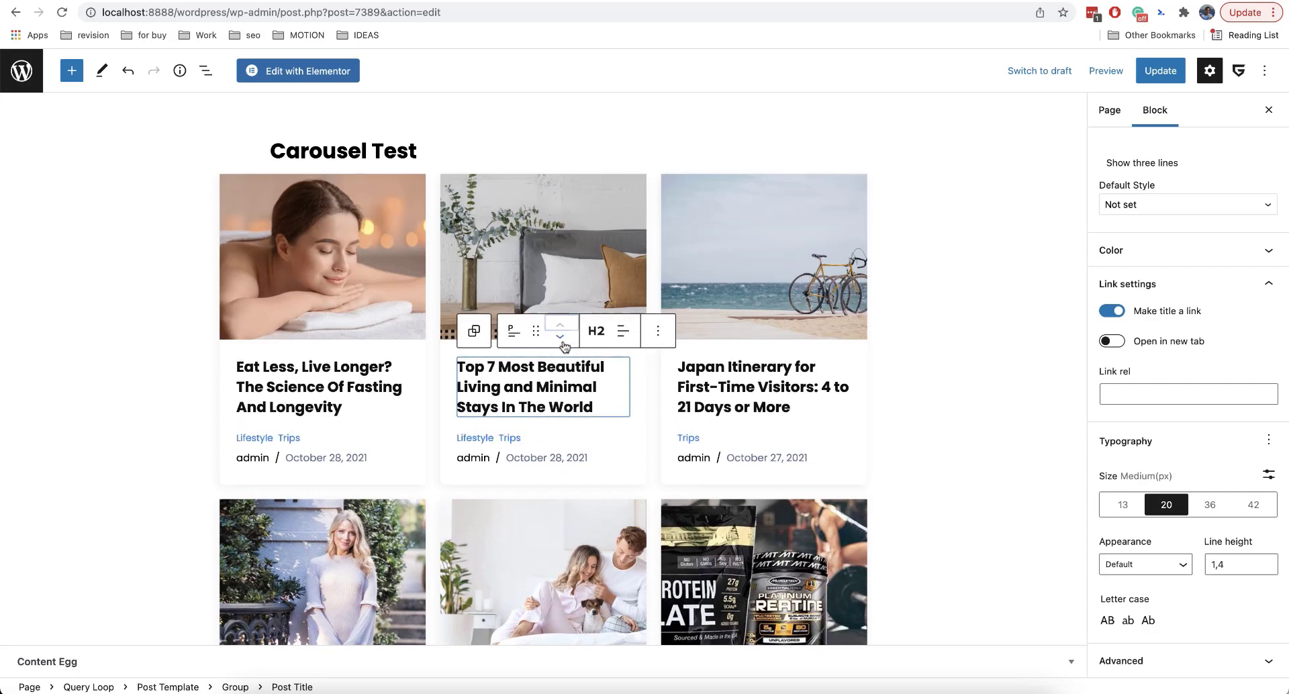
click(561, 337)
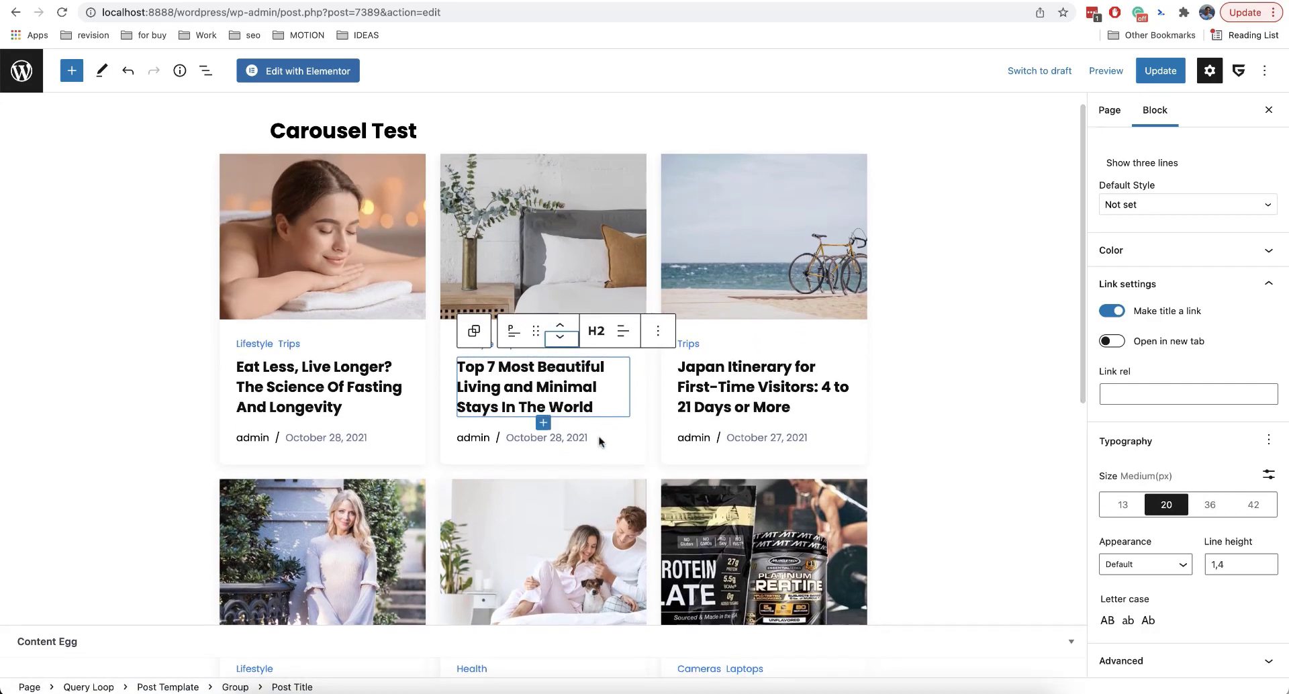
Add a Thumb Counter without Label block below the author and date row in the post template.
click(545, 425)
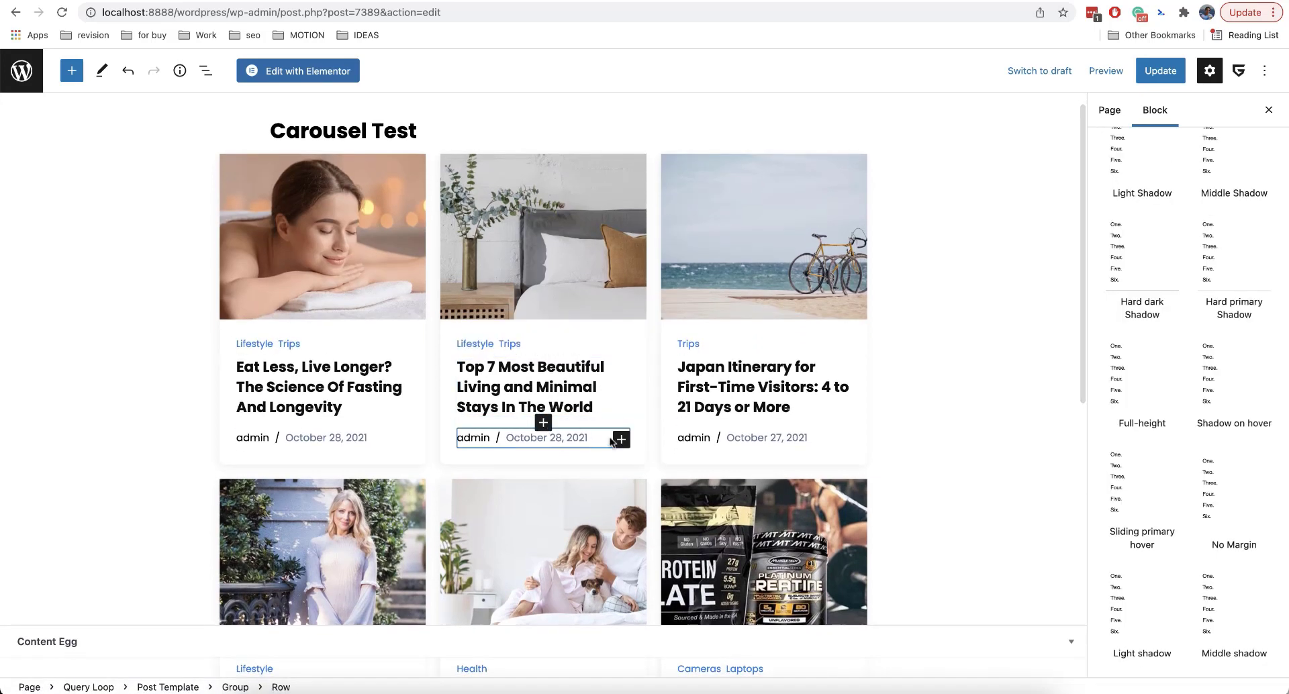
click(545, 456)
click(638, 458)
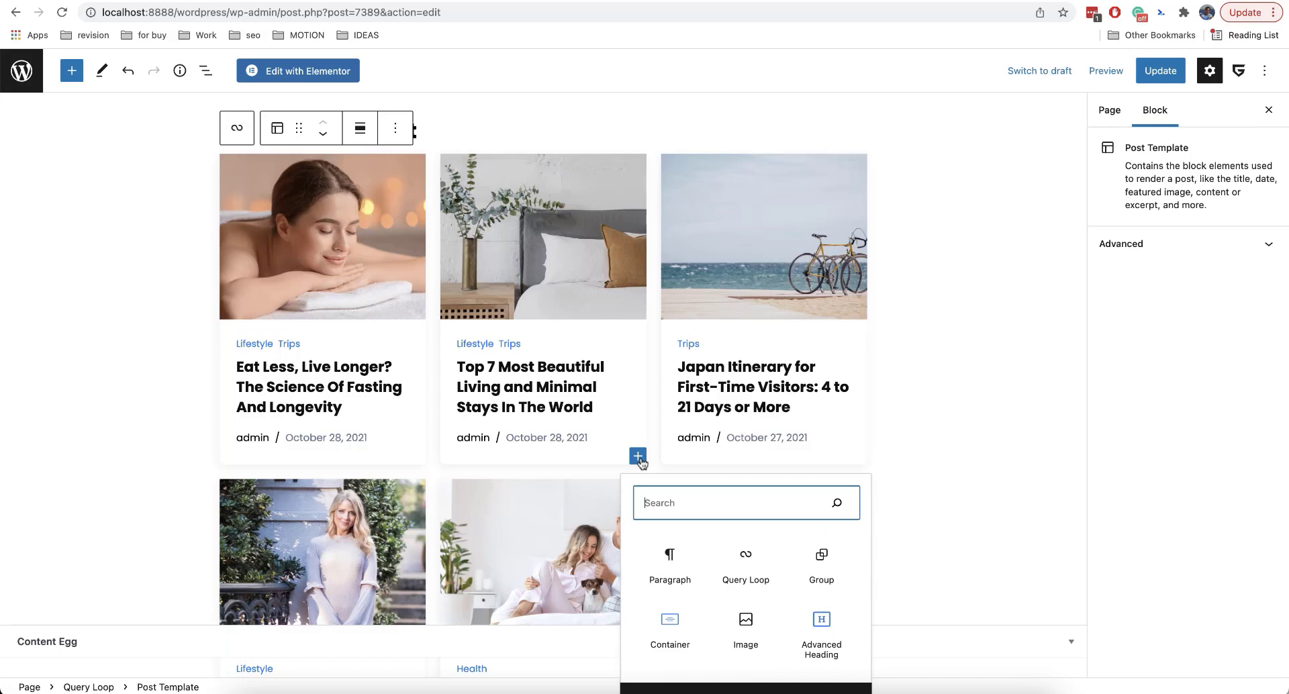
text(thumb)
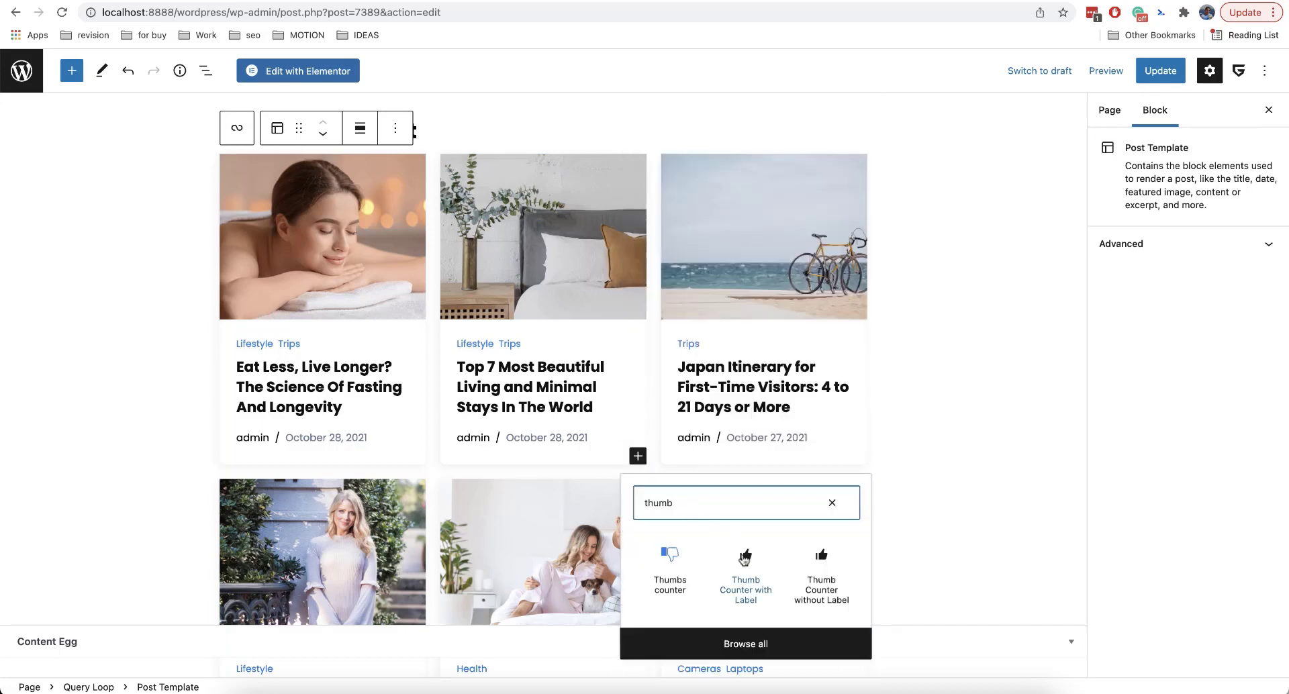
click(822, 561)
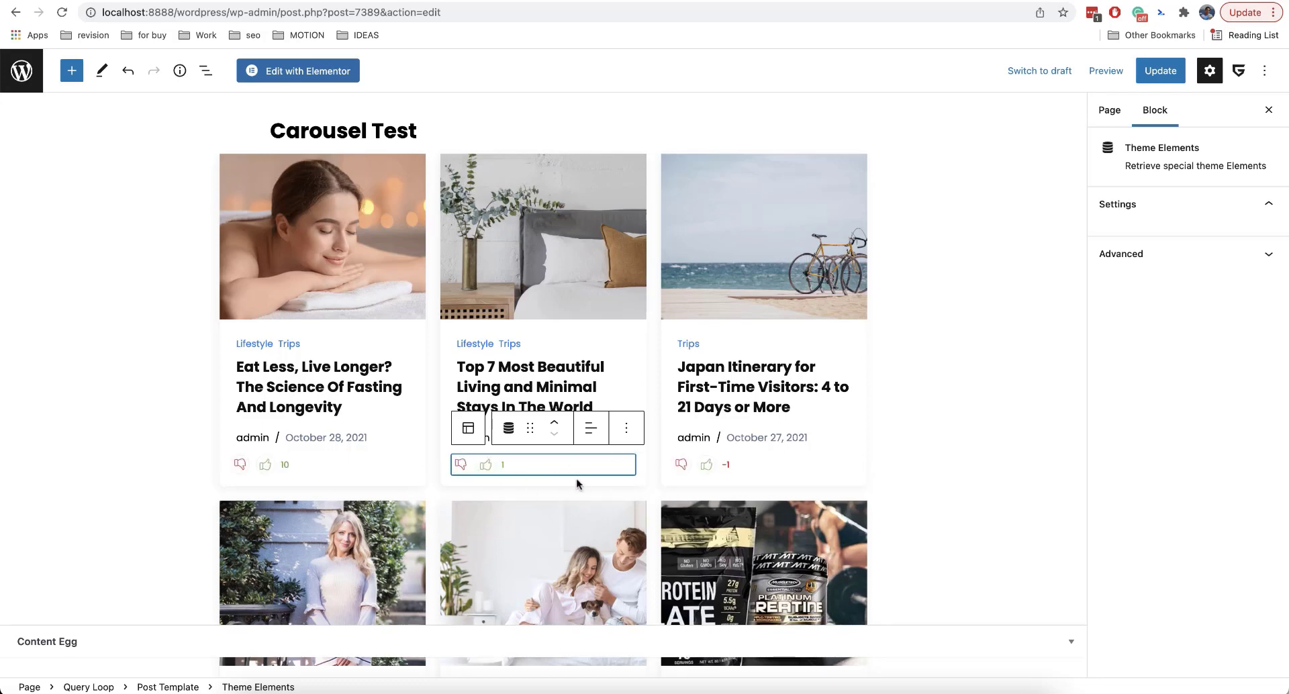
Transform the whole Query Loop block to a Container and enable smart scroll to inner items.
click(588, 229)
click(458, 127)
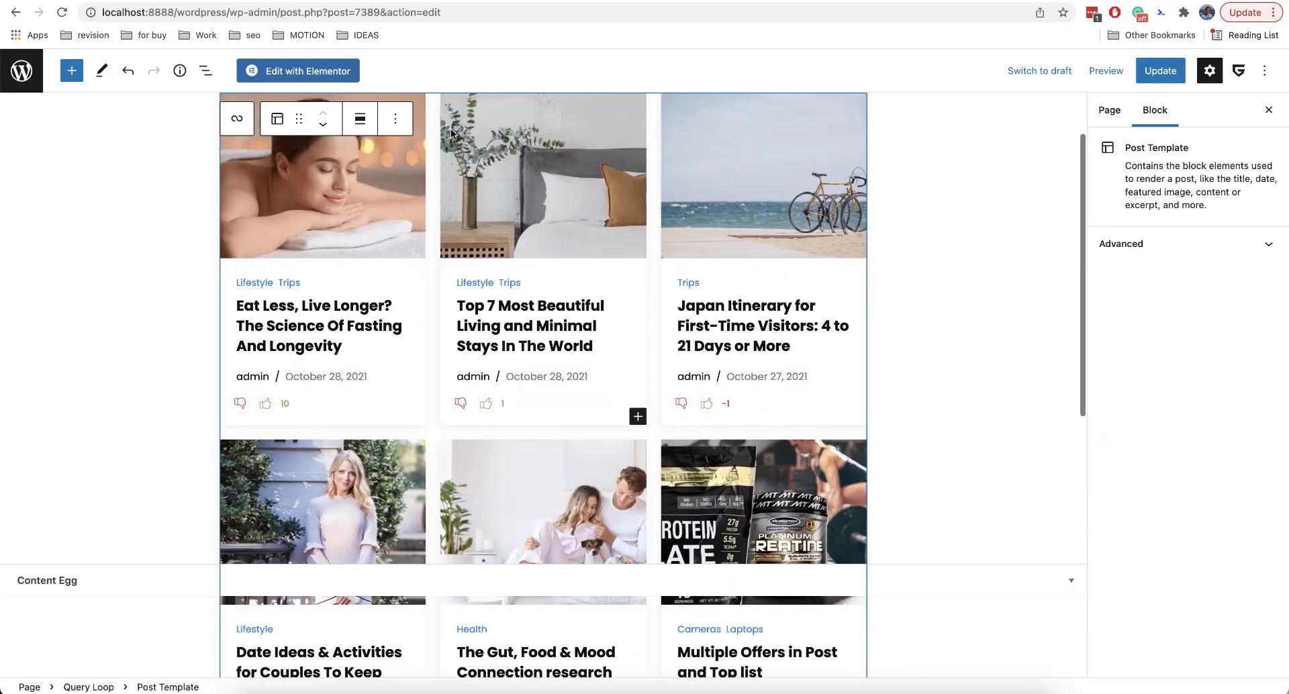
click(206, 72)
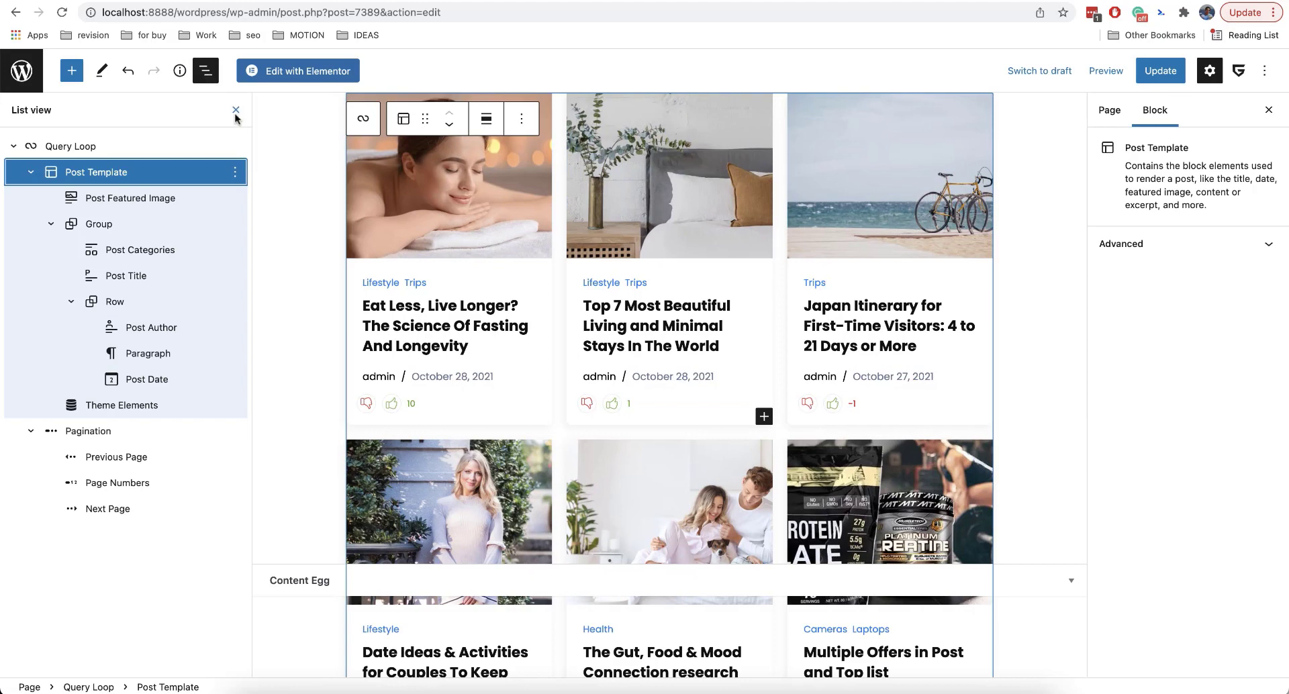
click(75, 153)
click(236, 110)
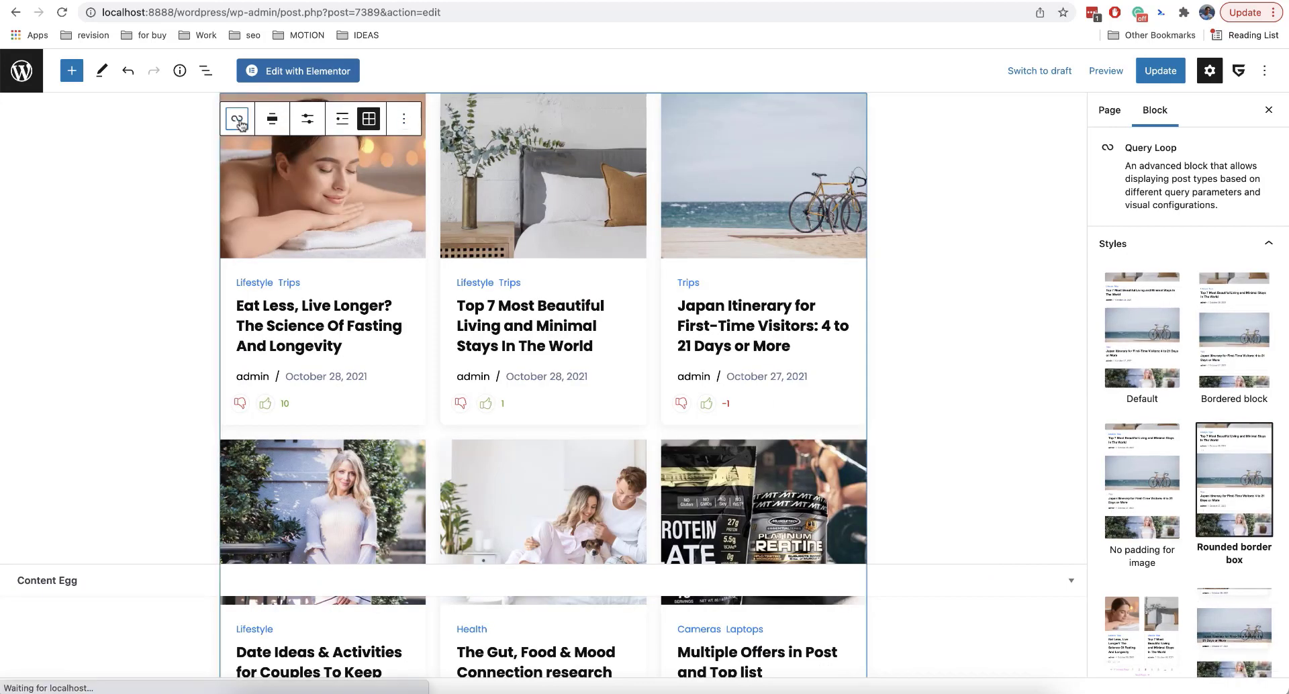
click(238, 121)
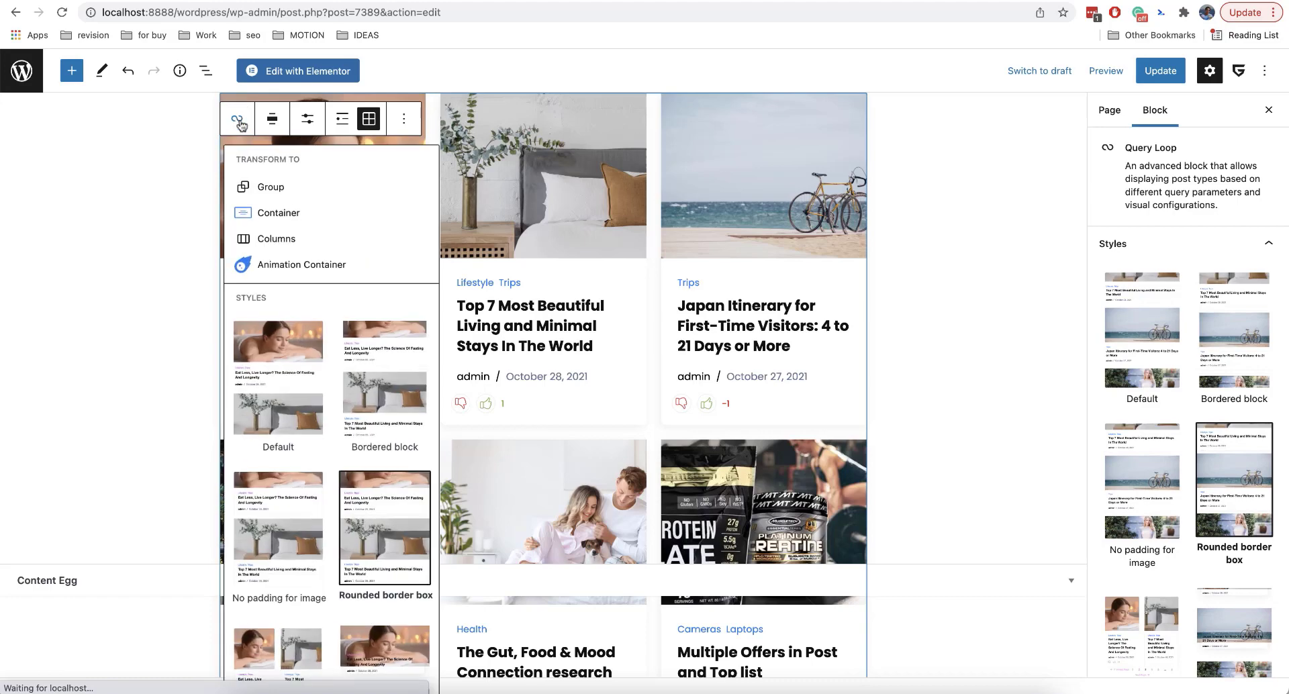
click(275, 213)
scroll(885, 358, down, 5)
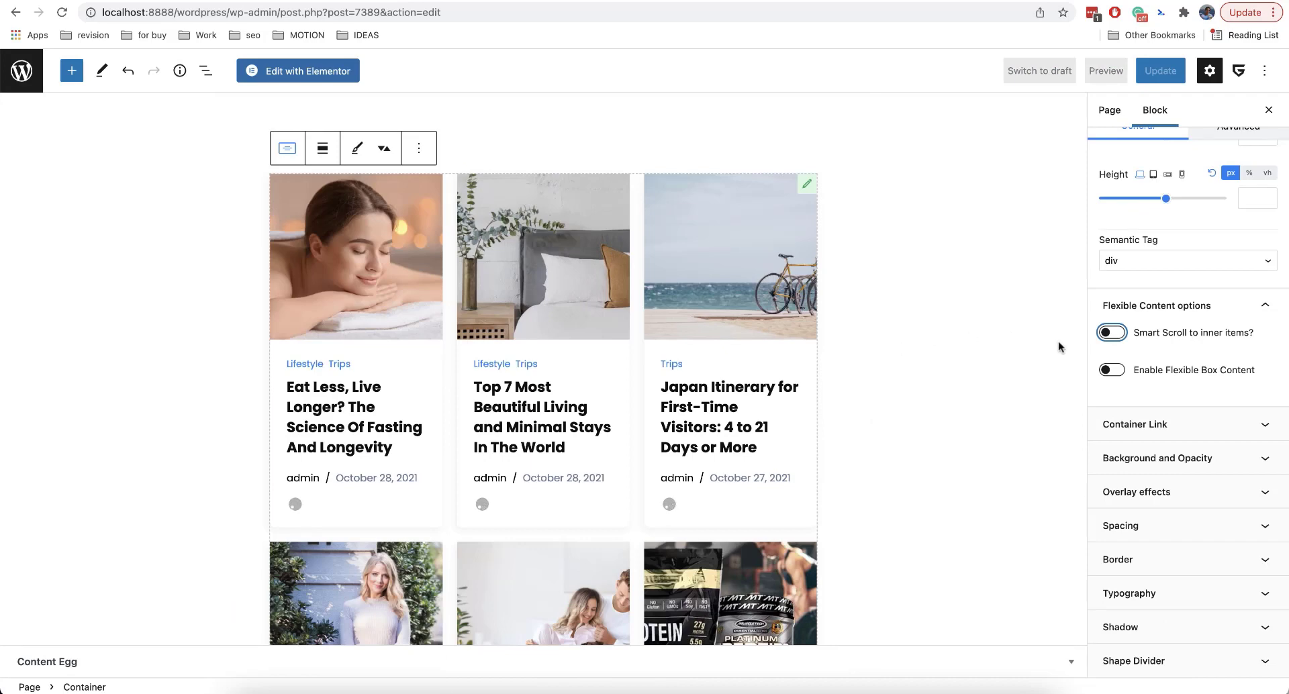
click(1114, 334)
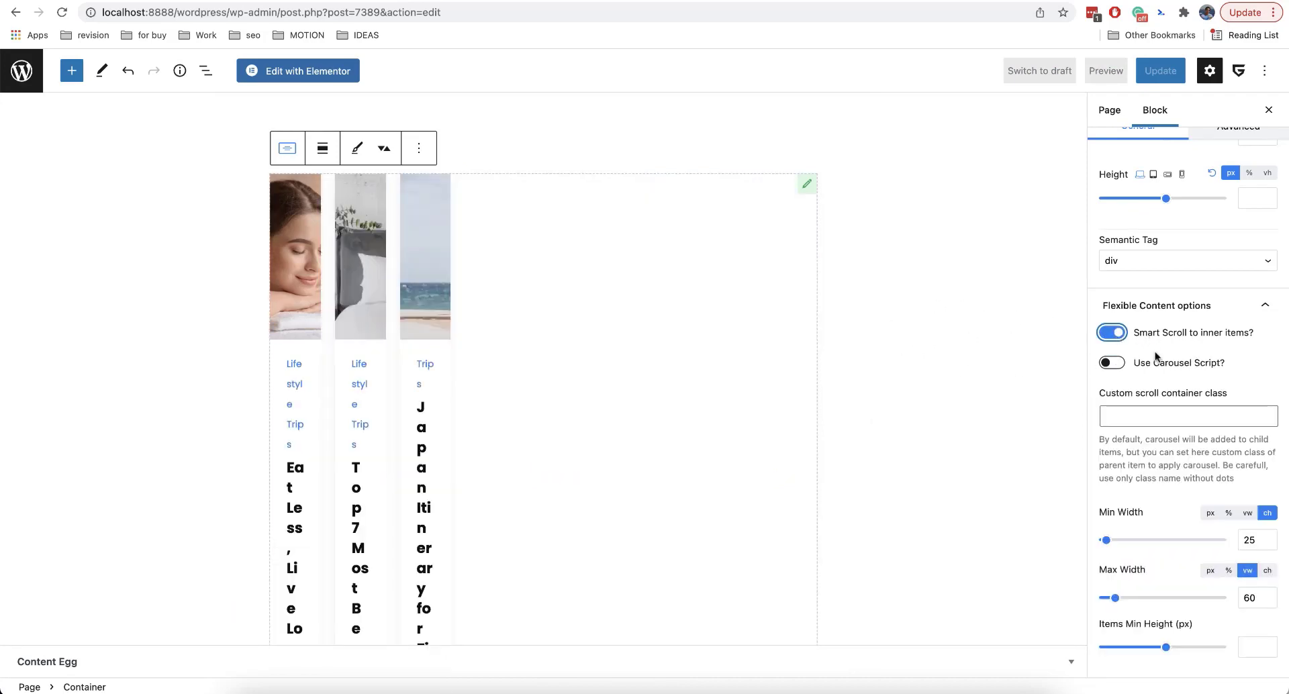
Inspect the post template list element in the browser's developer tools and show its class names.
key(super+alt+j)
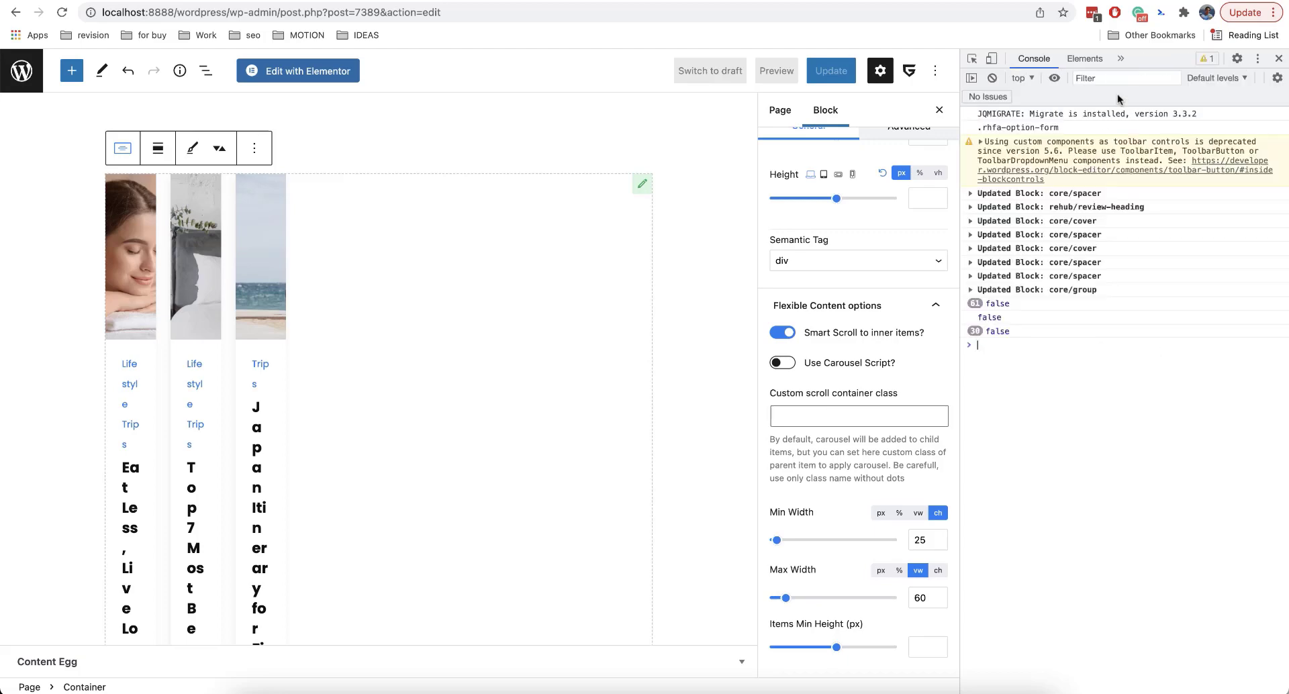
click(1261, 14)
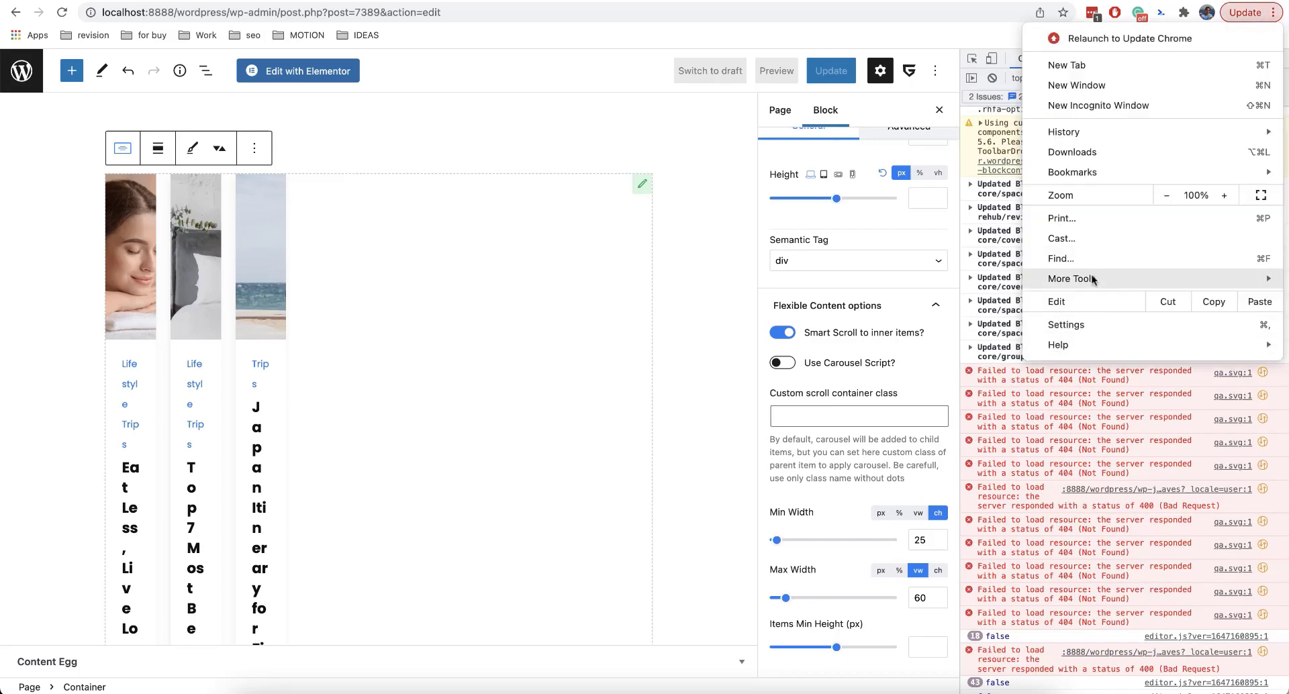
mouse_move(1093, 279)
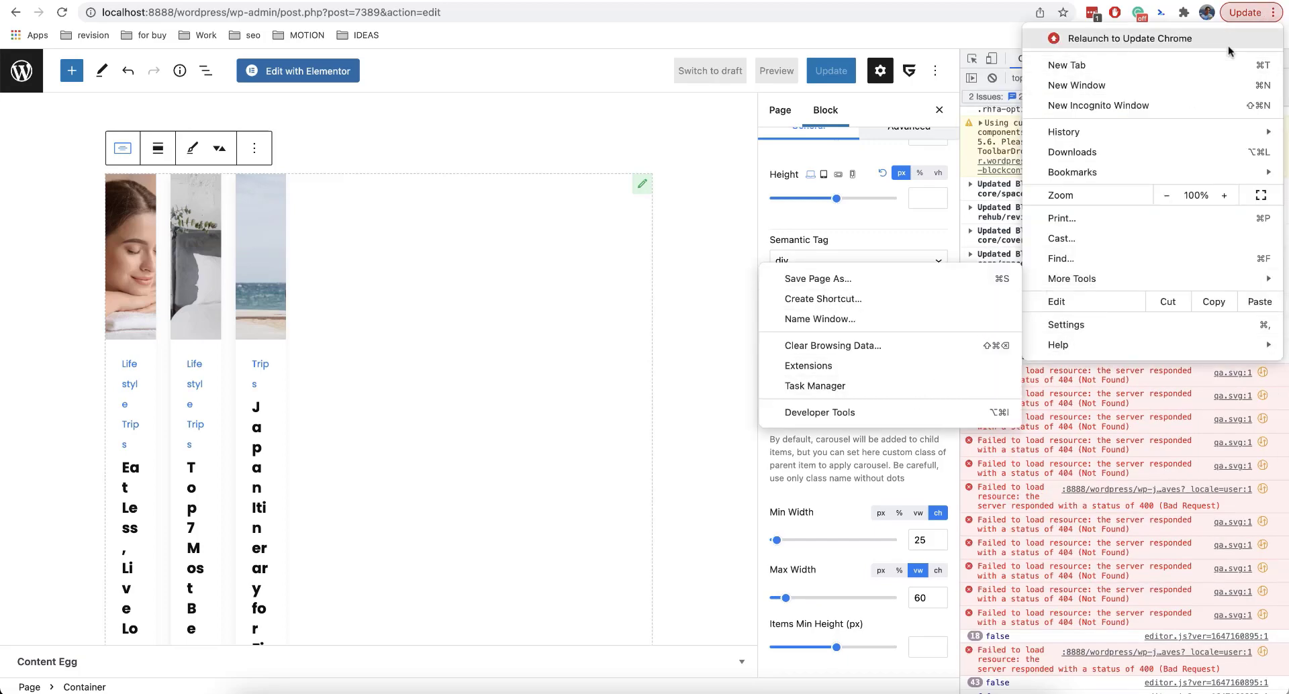
click(1164, 13)
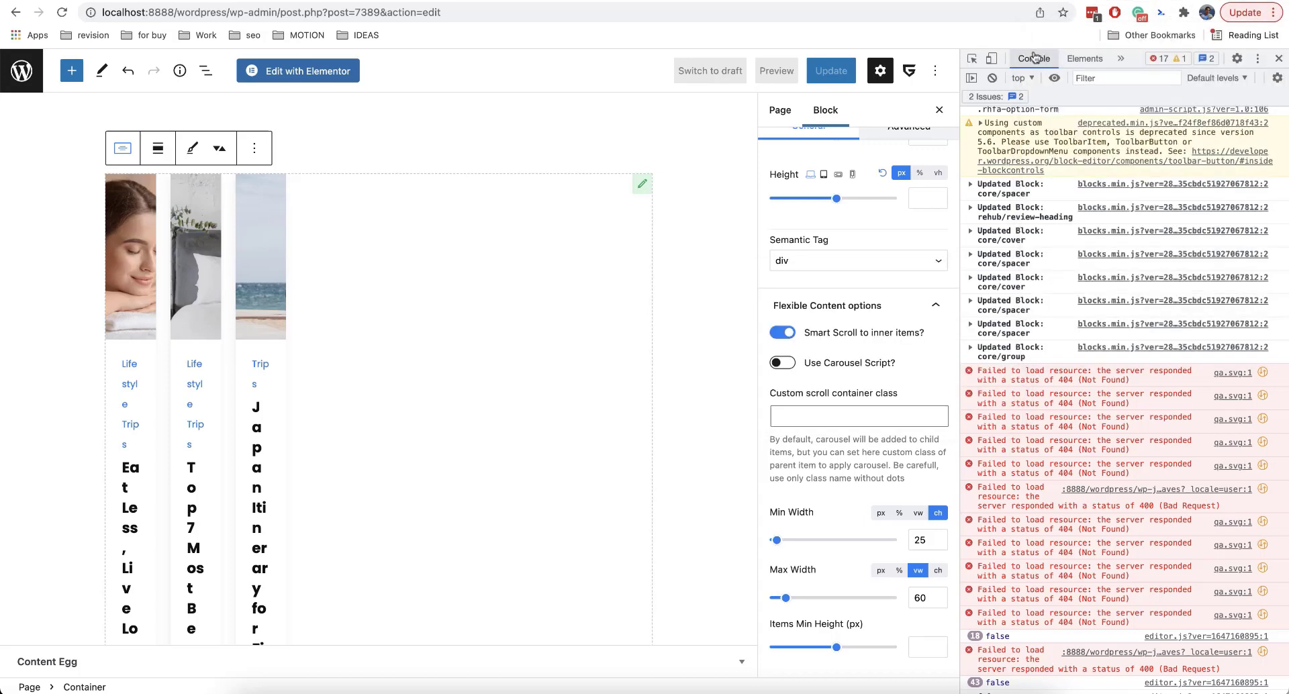
click(977, 63)
click(265, 410)
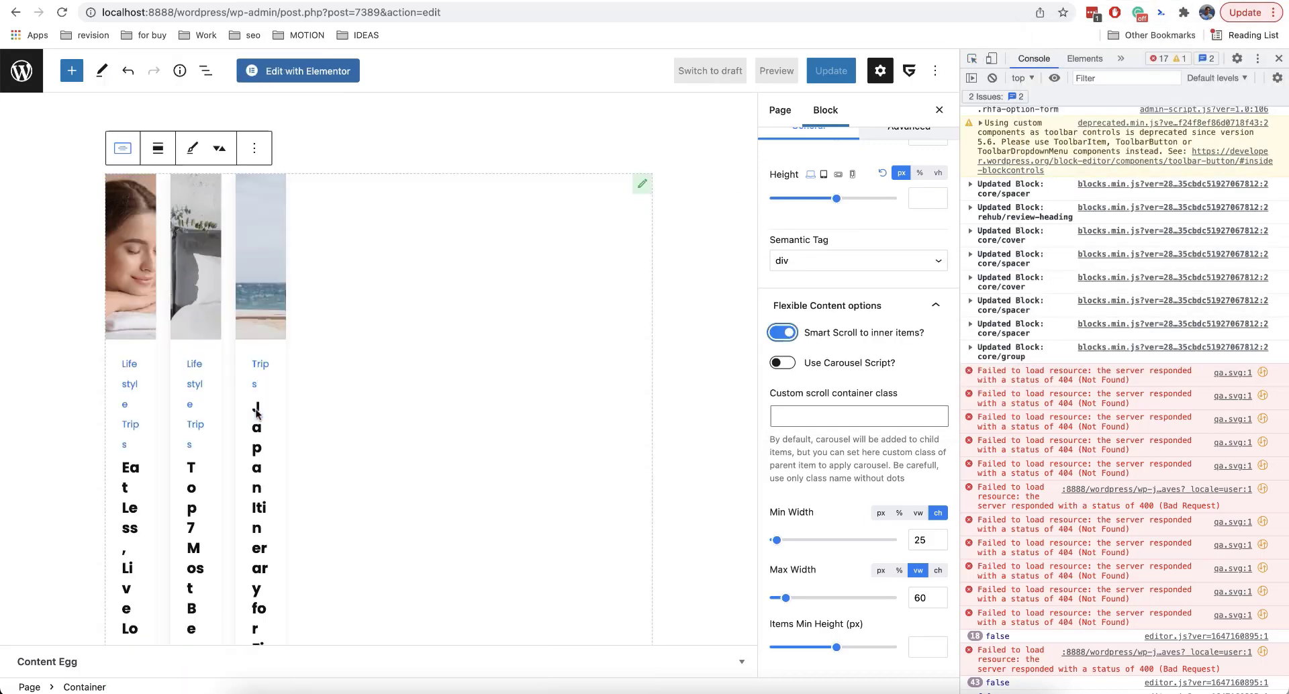
scroll(1169, 255, up, 3)
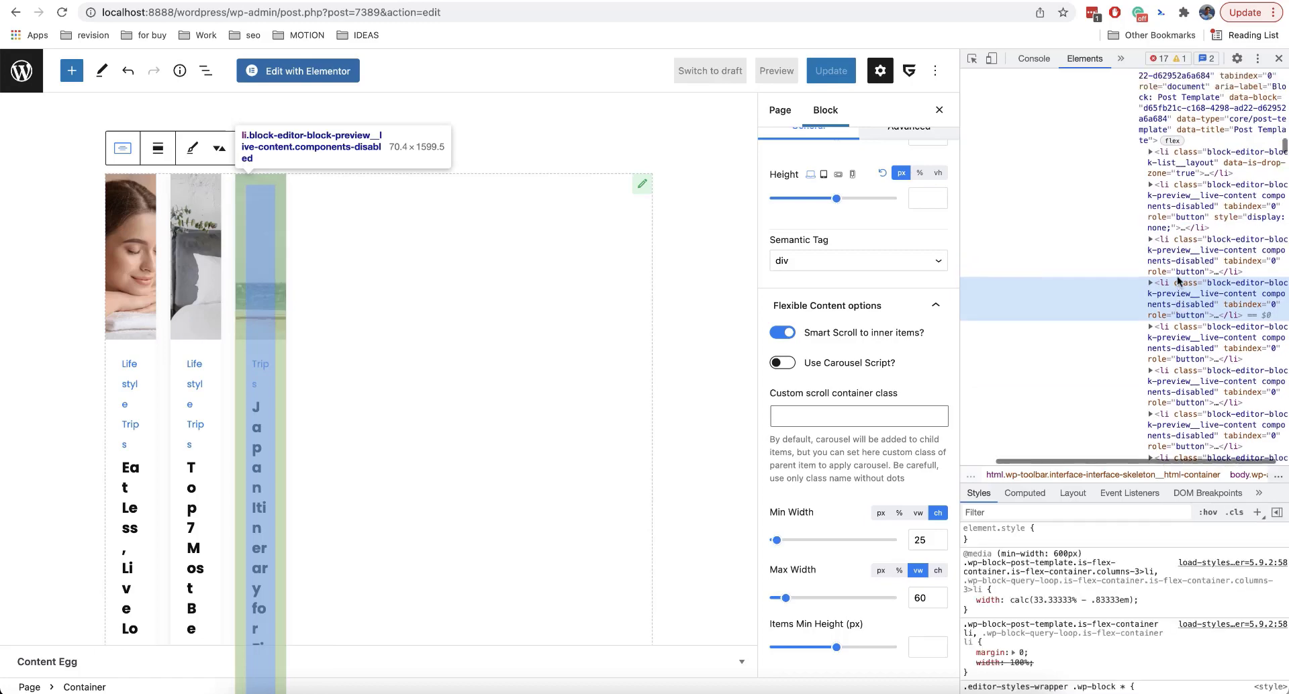
click(1180, 180)
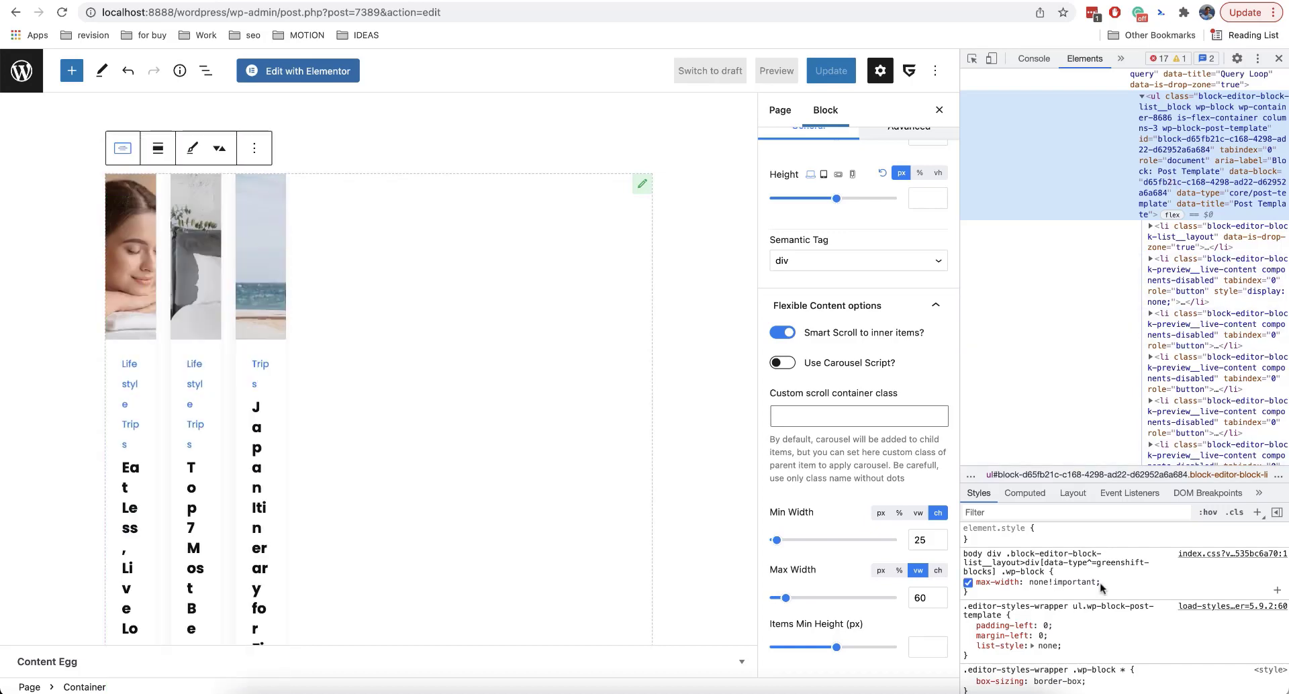
click(1236, 512)
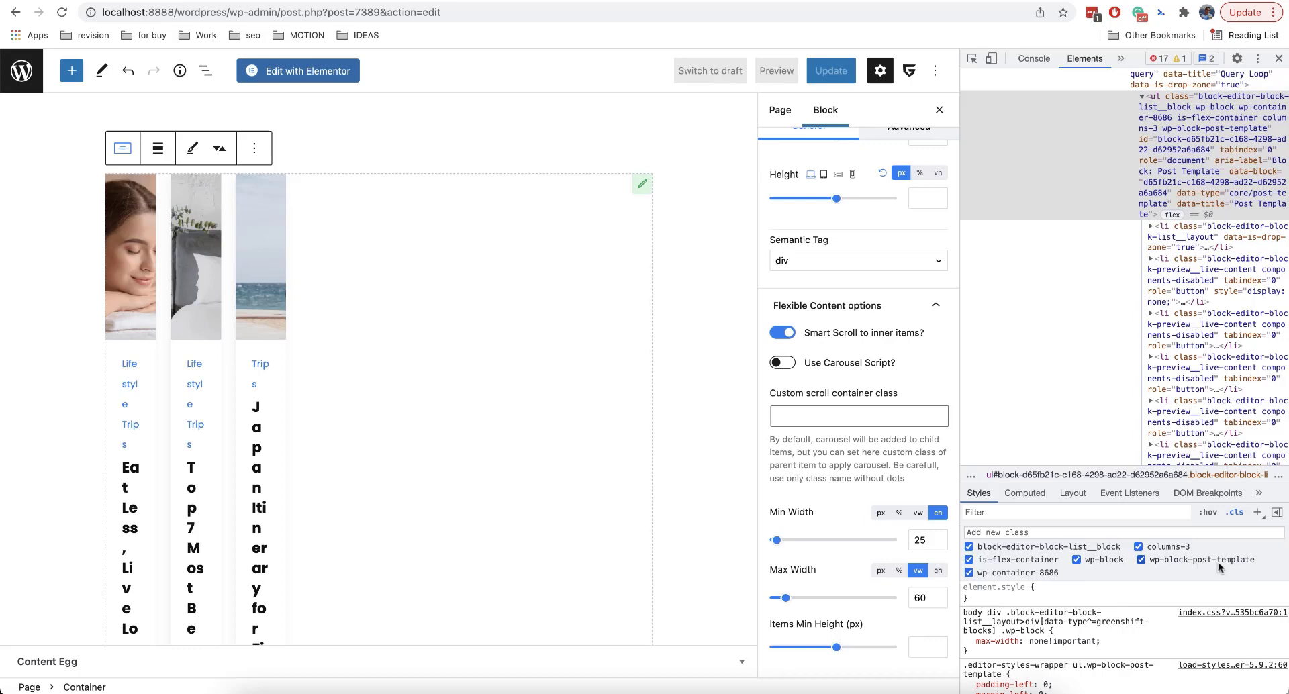
Set the container's custom scroll container class to wp-block-post-template.
click(815, 417)
text(w)
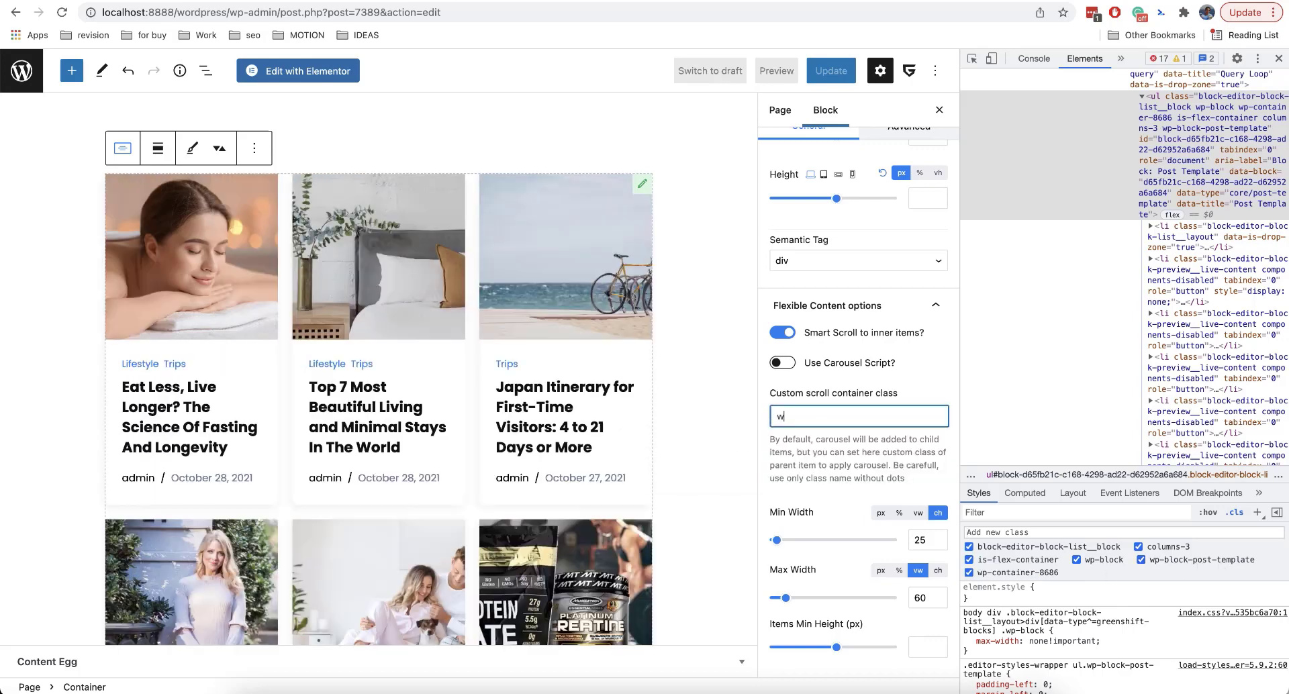
text(p-block-po)
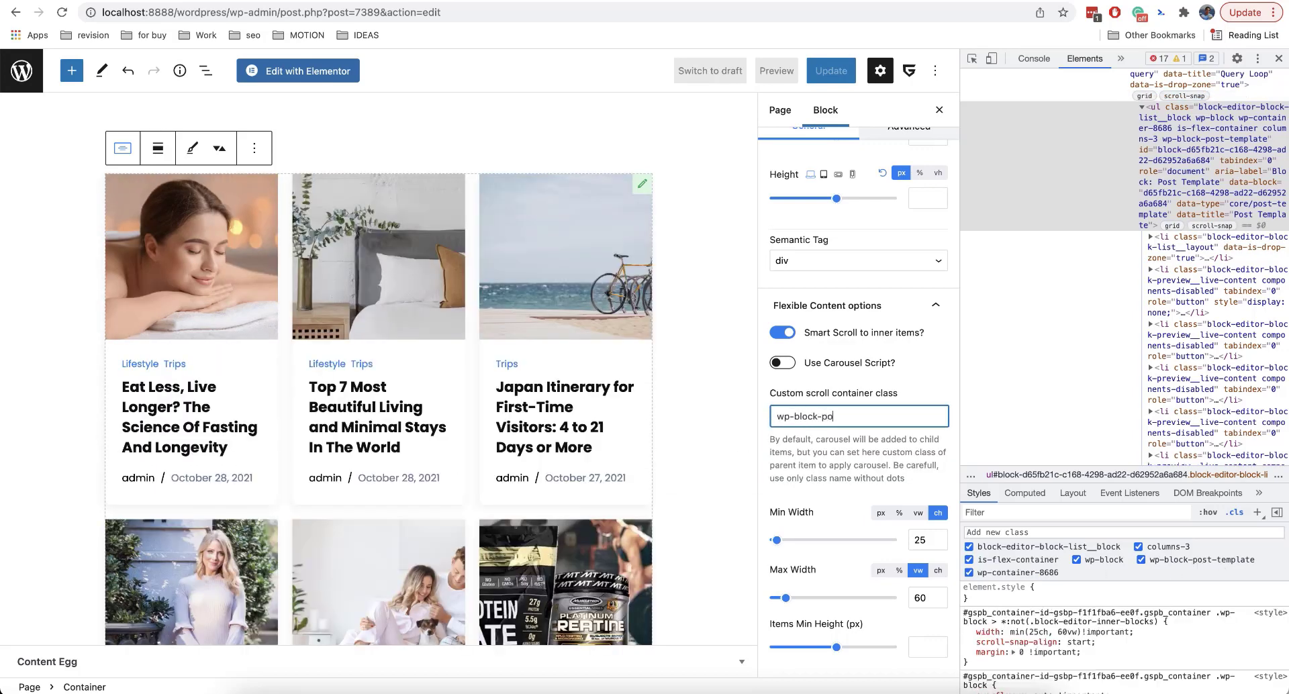
text(st-template)
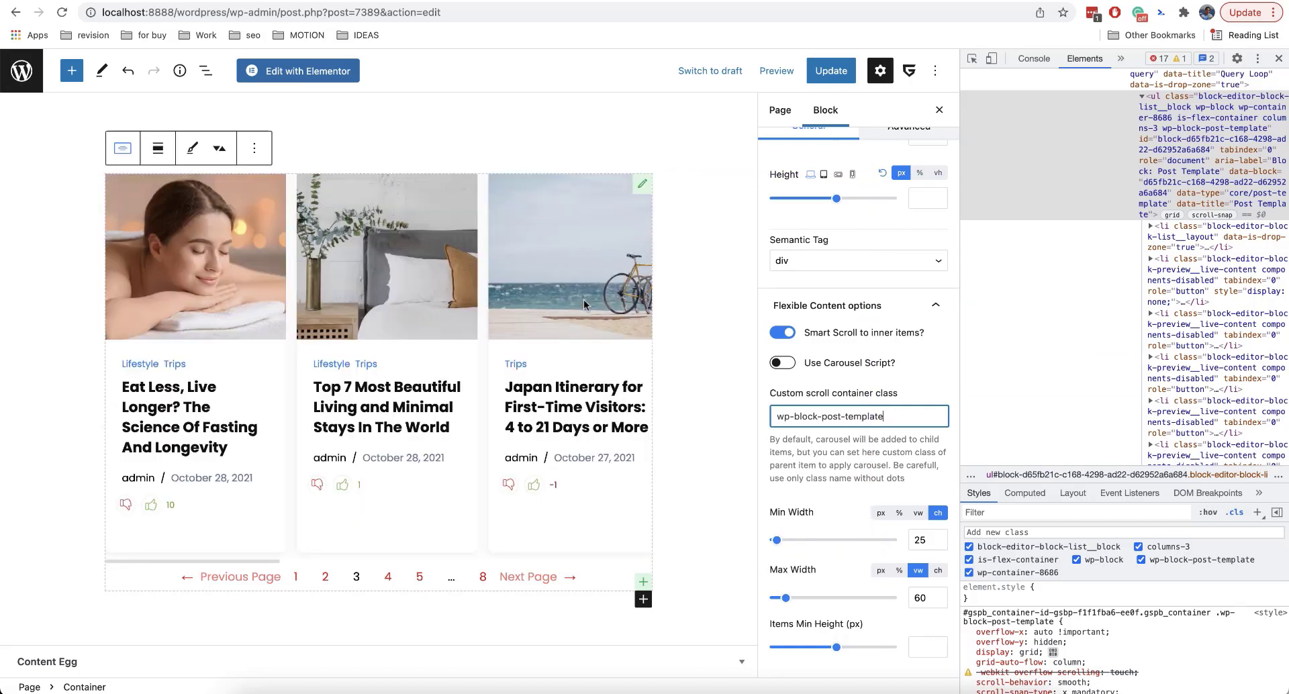
Enable the carousel script for the container and test advancing the posts with the next arrow.
click(788, 363)
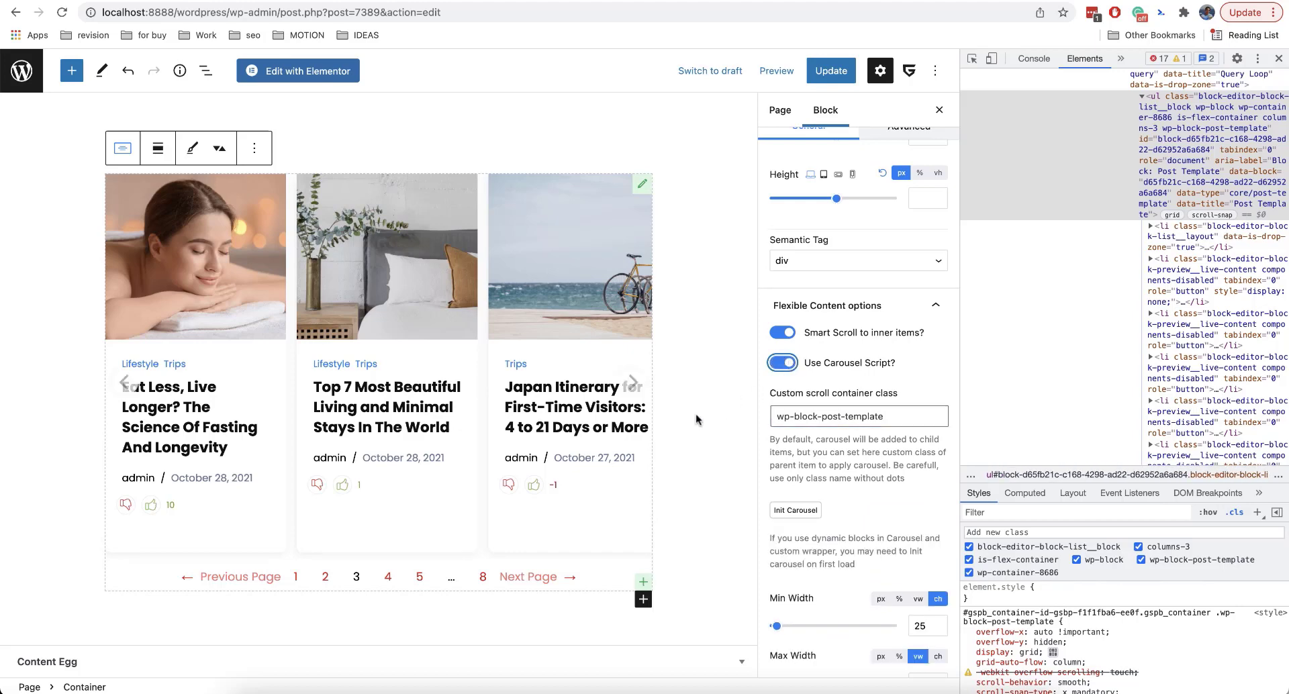
scroll(826, 436, down, 4)
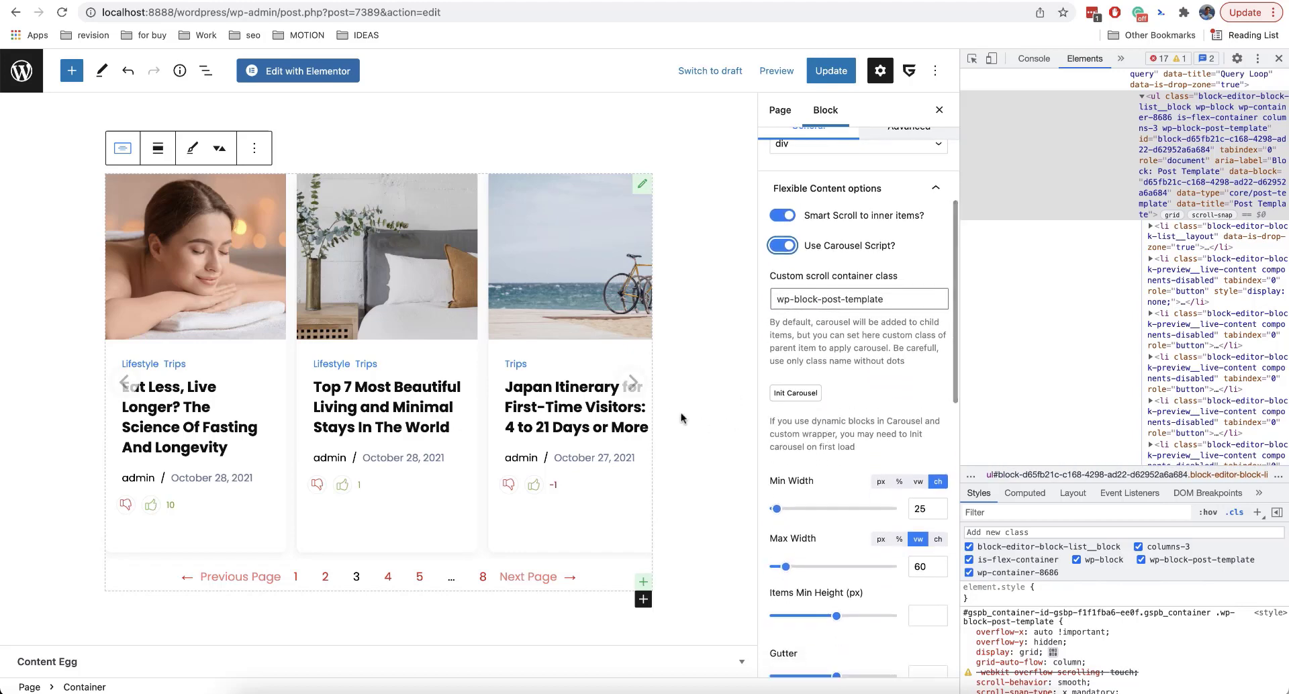
click(633, 384)
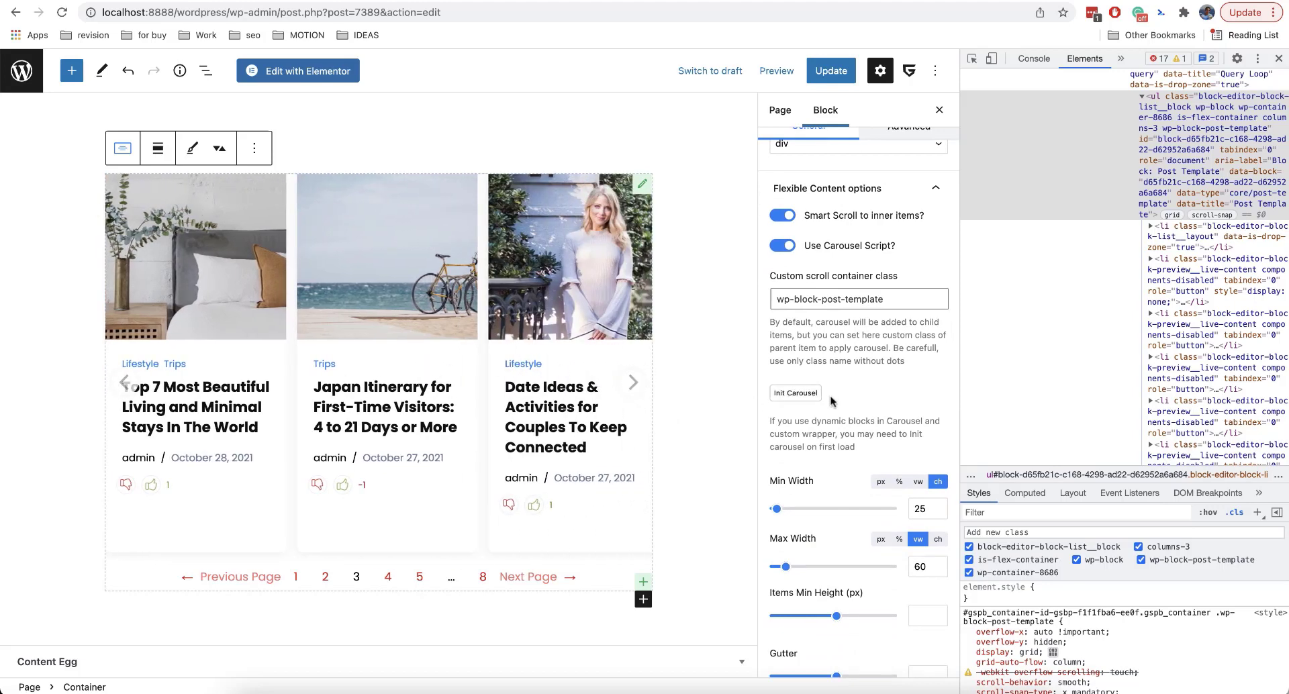
Set the carousel items' minimum width to 32 ch.
scroll(831, 402, down, 5)
scroll(831, 402, down, 2)
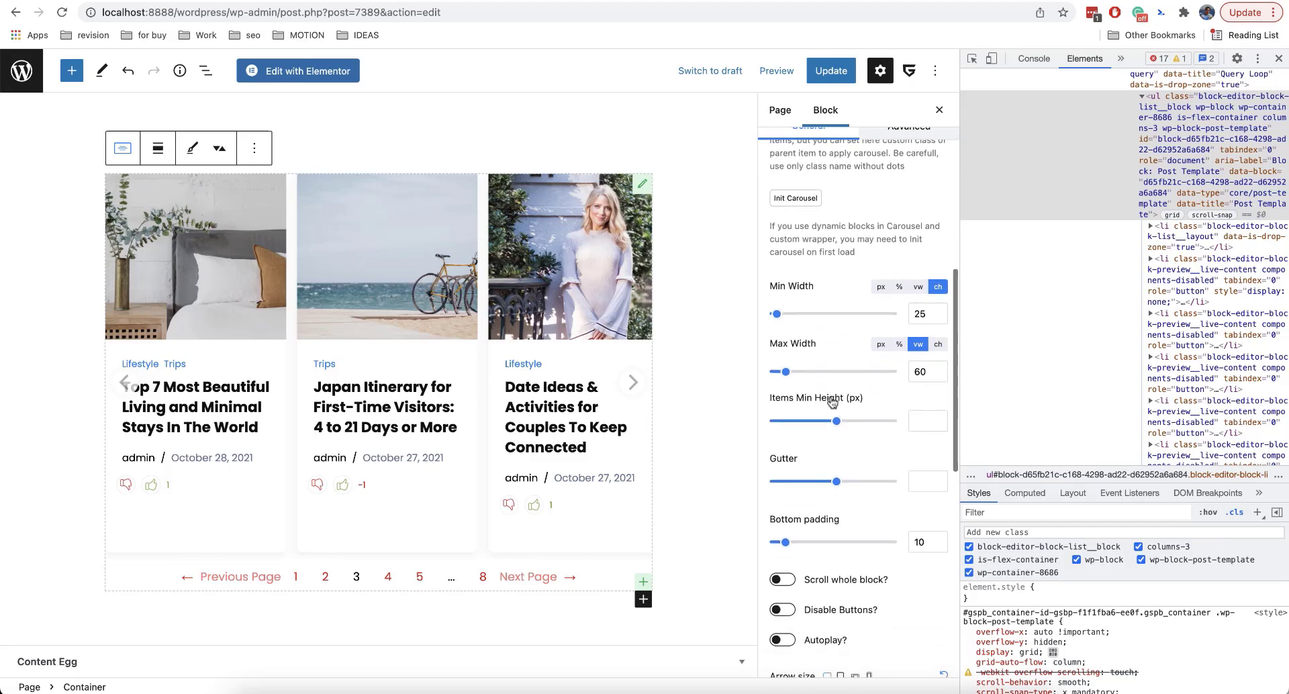
drag(786, 315, 777, 316)
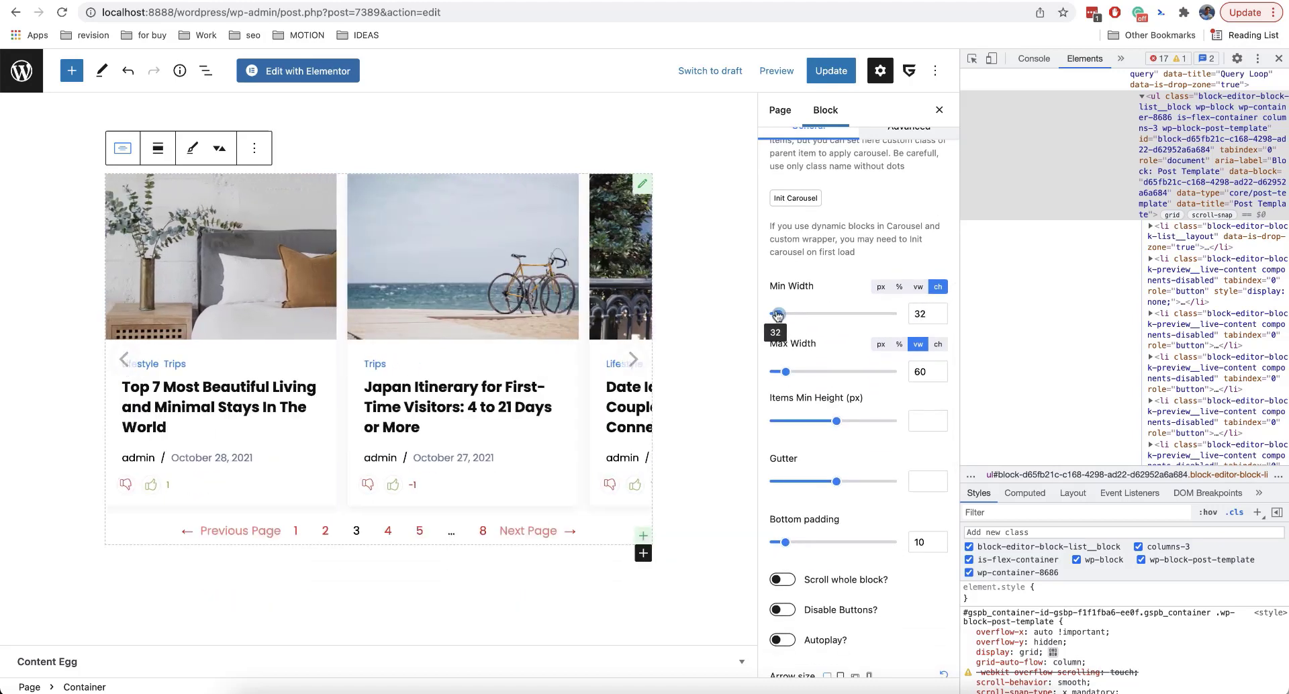
Set the carousel's gutter to 27 and enable autoplay.
scroll(842, 347, down, 5)
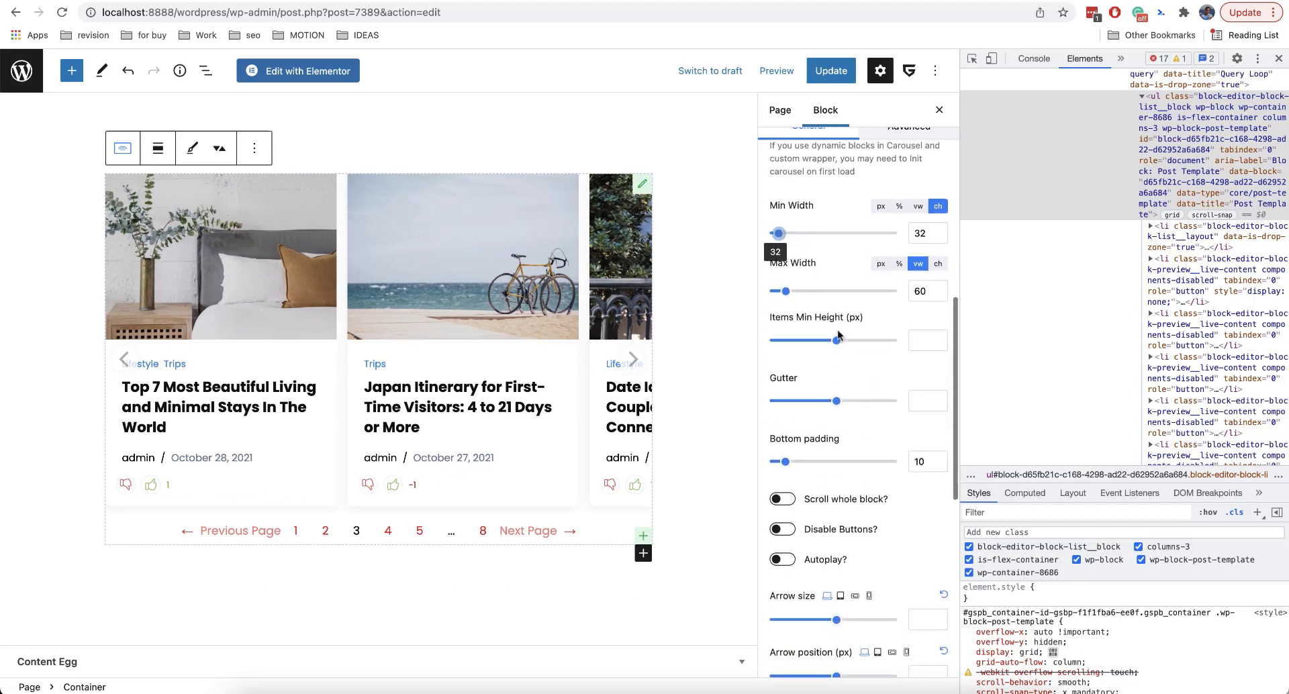
drag(836, 361, 807, 361)
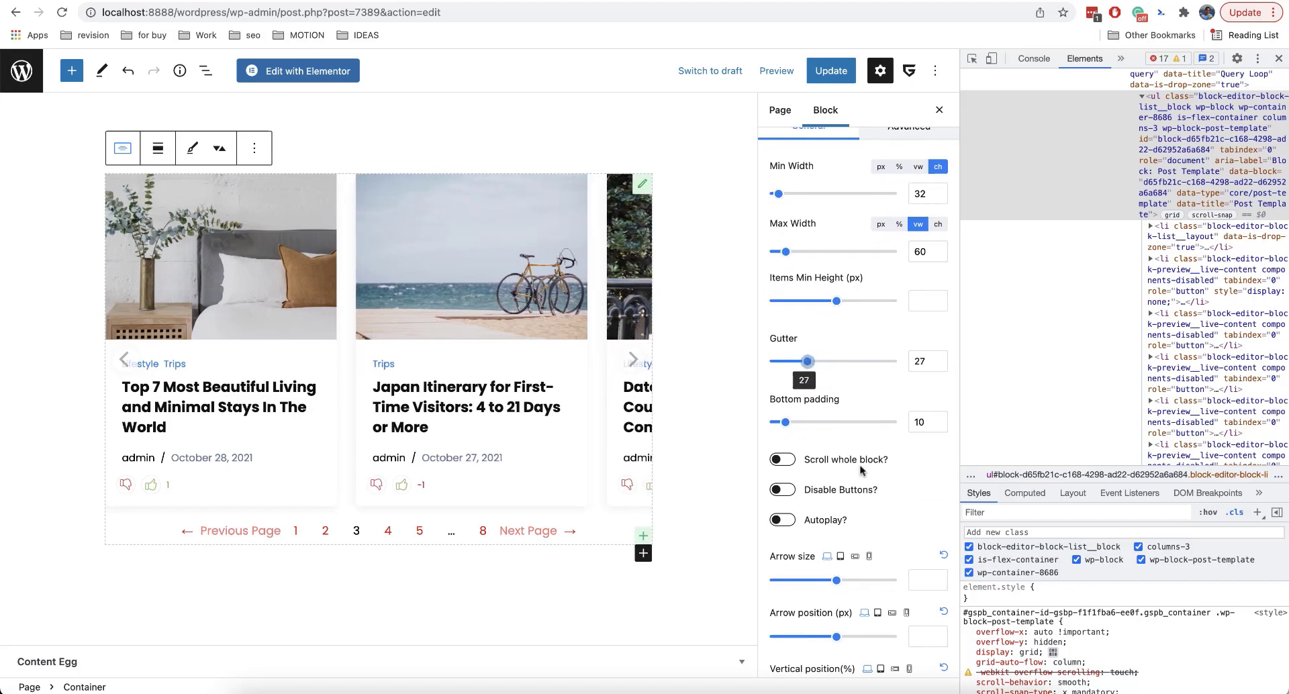
scroll(860, 470, down, 5)
click(783, 336)
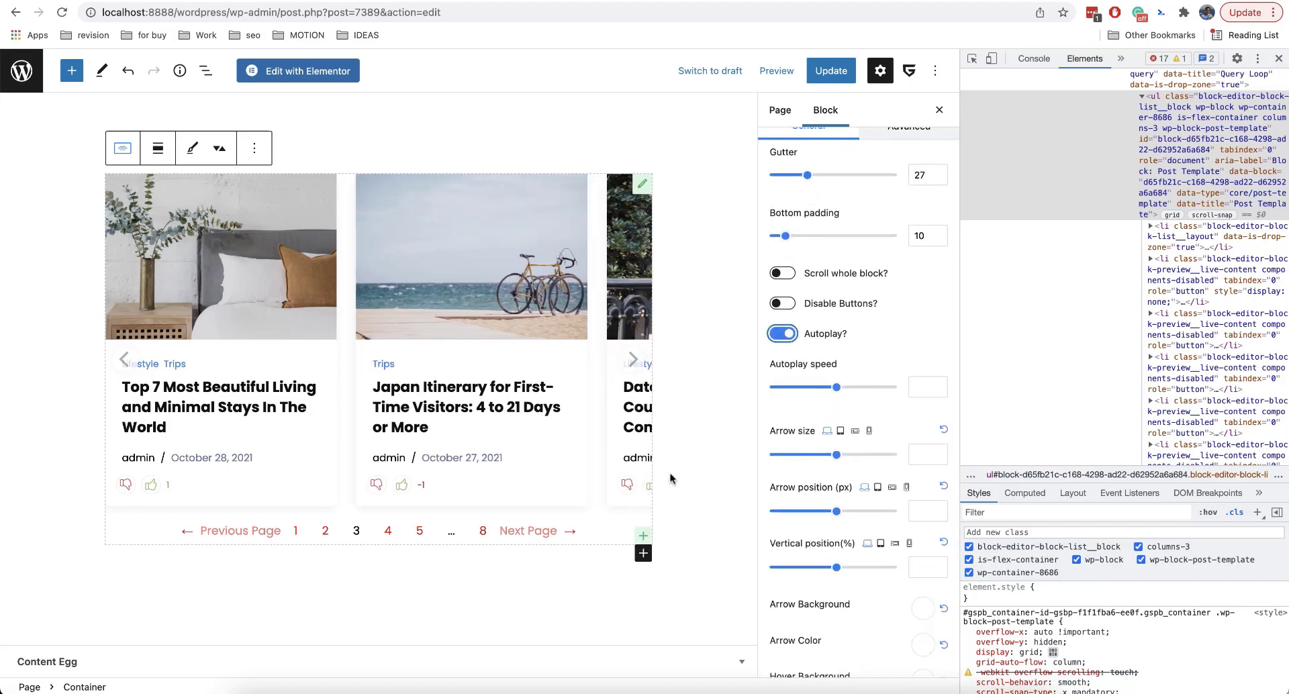
Remove the pagination block from the Query Loop below the posts.
click(591, 532)
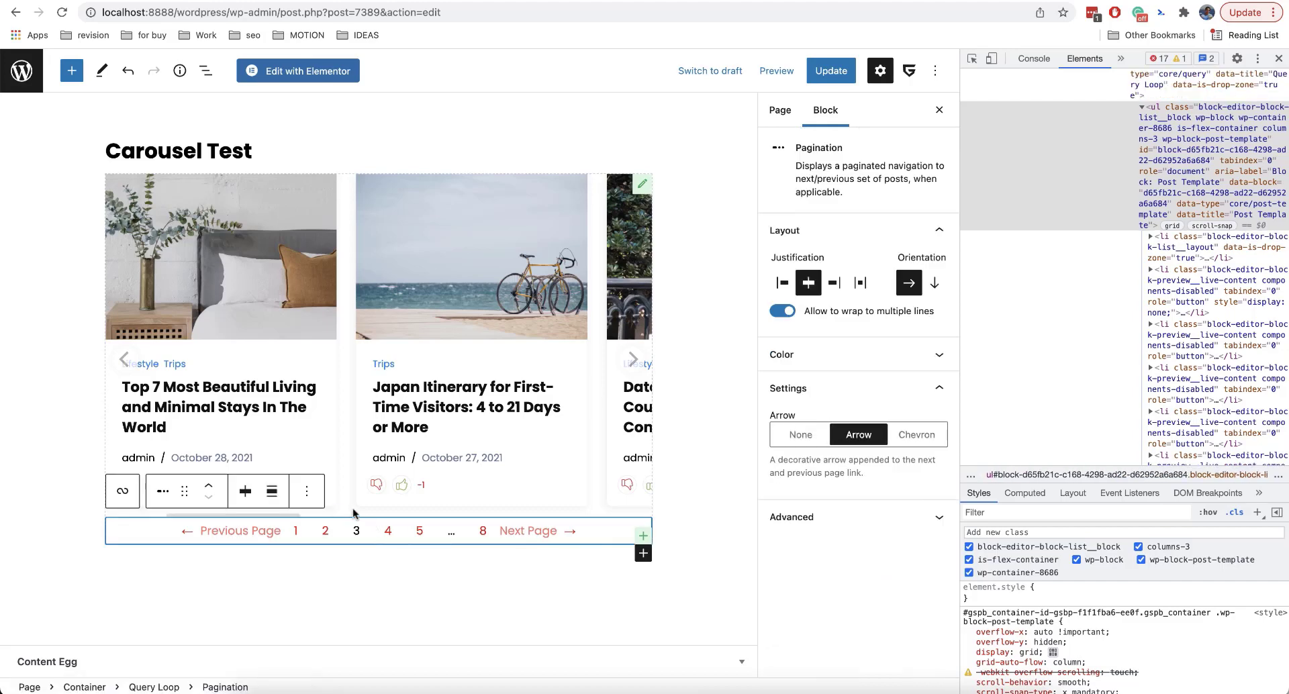
click(310, 494)
click(329, 448)
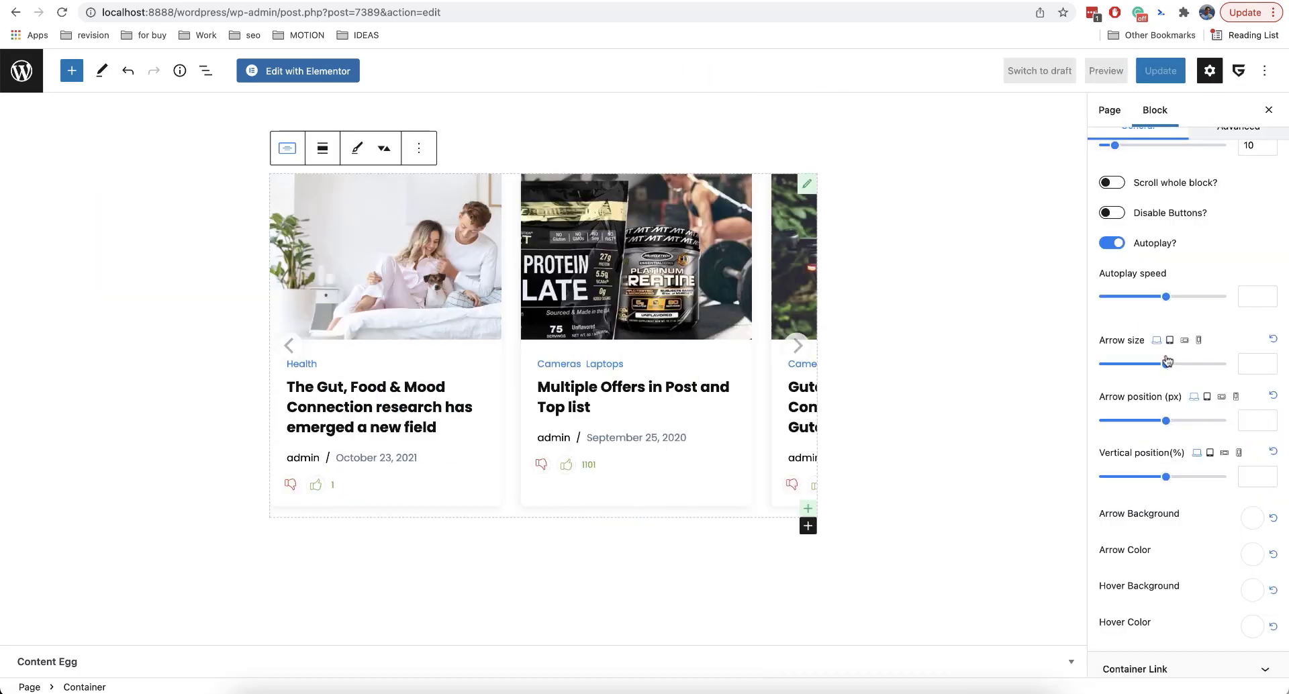
Set the carousel's arrow size to 60 and its arrow position to -90 px.
click(1168, 362)
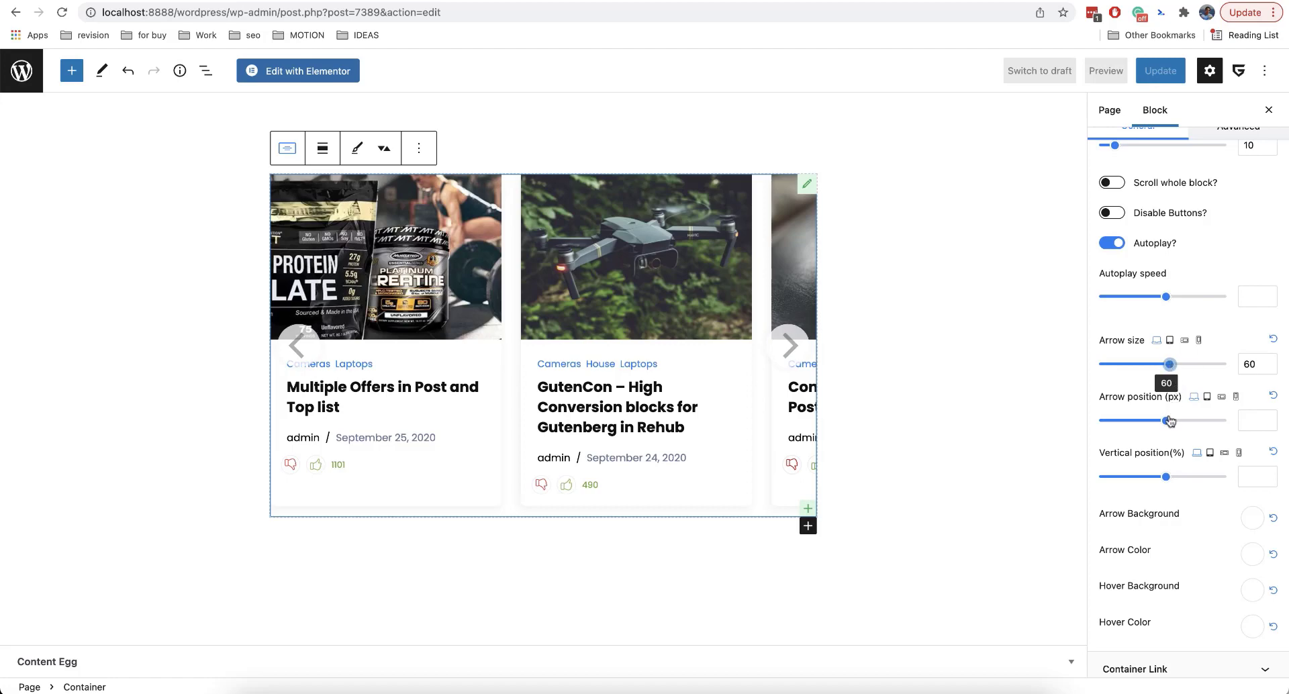
drag(1171, 422, 1137, 421)
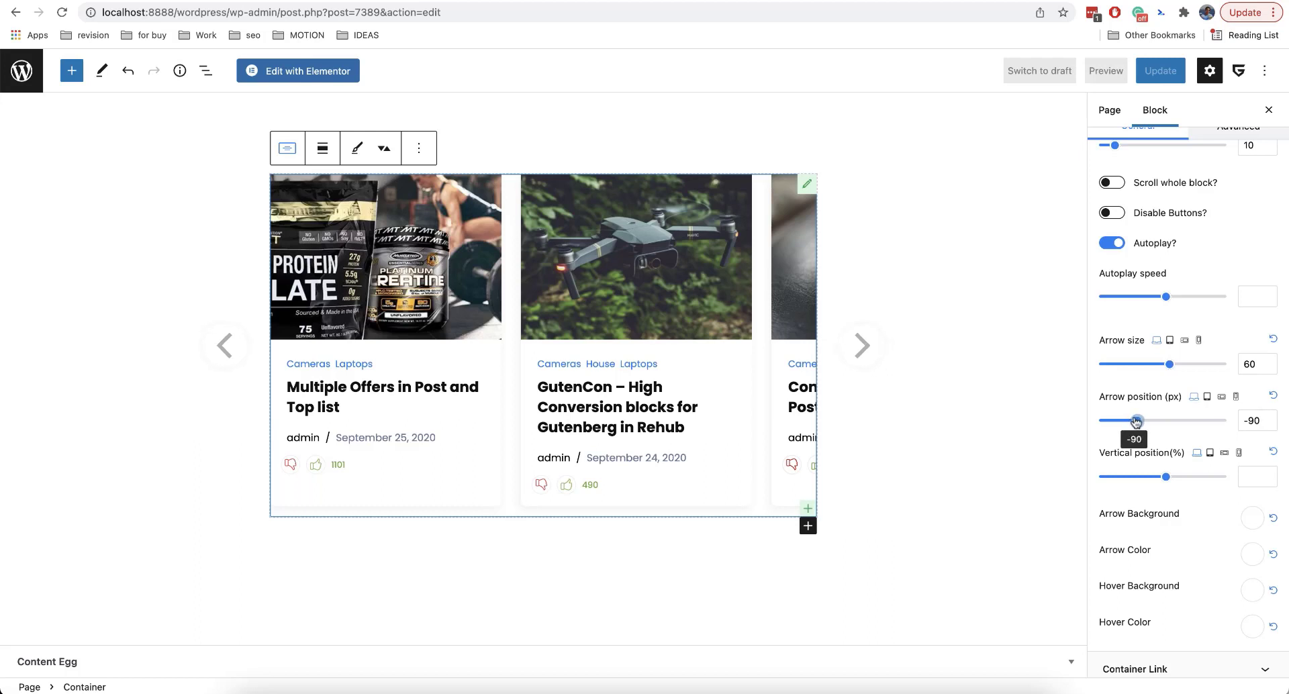
Color the arrow background with the blue of the Greenshift palette and the arrows white (#FFFFFF), and deselect the container.
click(1243, 519)
click(1119, 475)
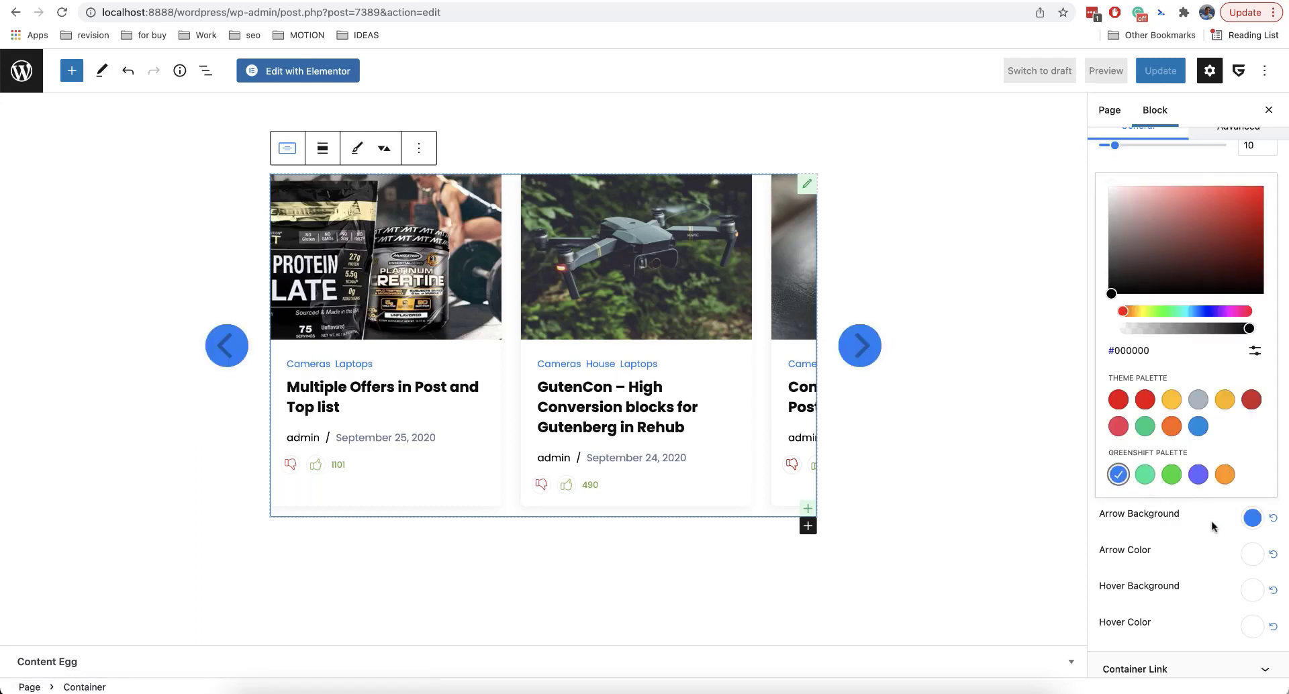
click(1251, 554)
click(1251, 554)
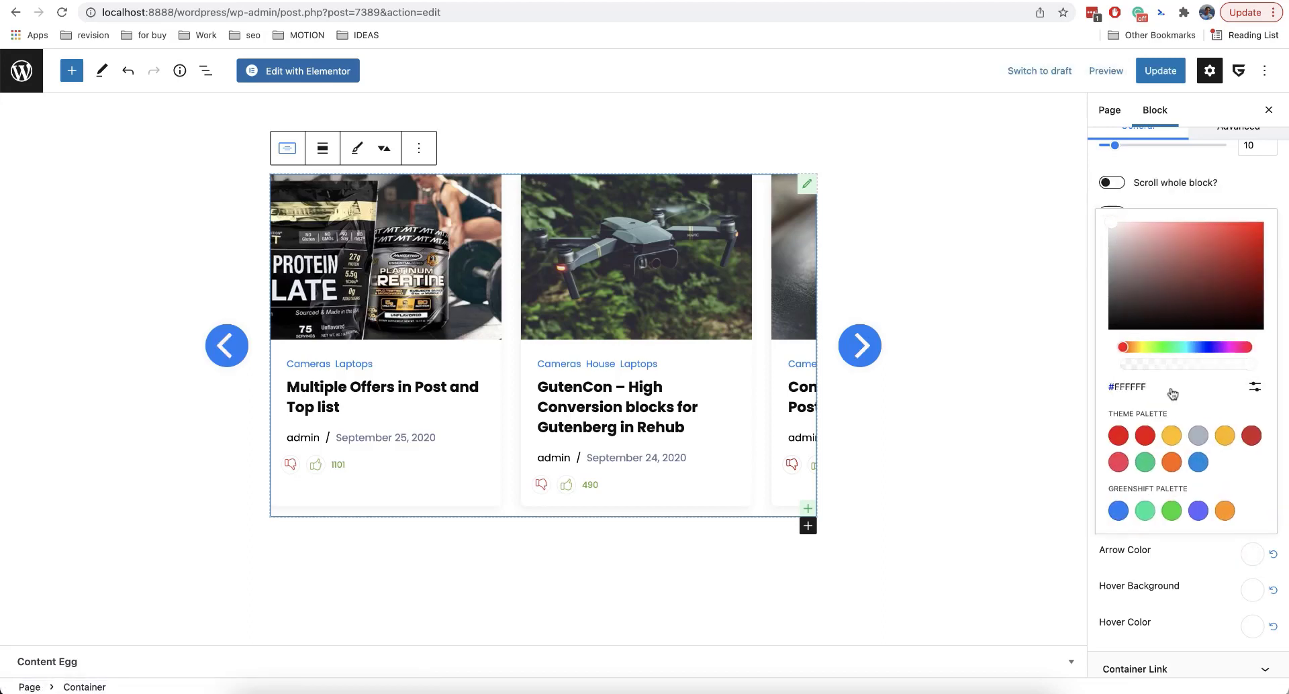
click(1201, 561)
click(990, 475)
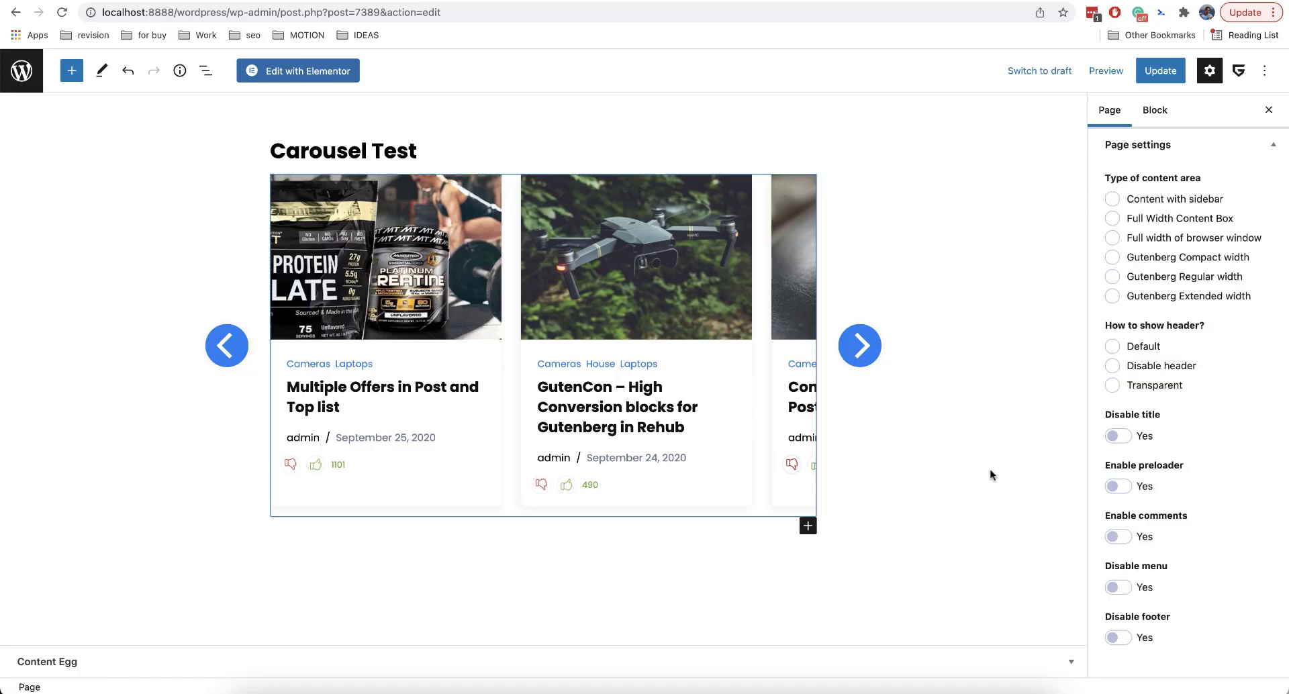
click(926, 541)
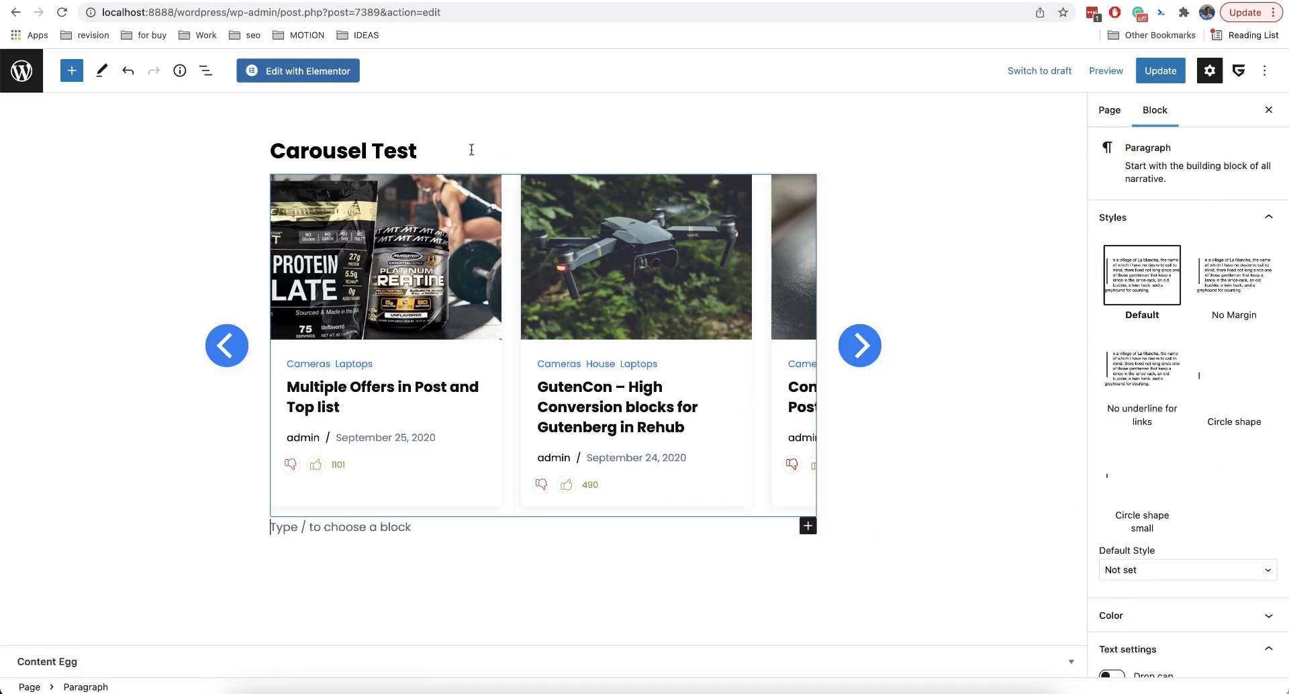
click(471, 149)
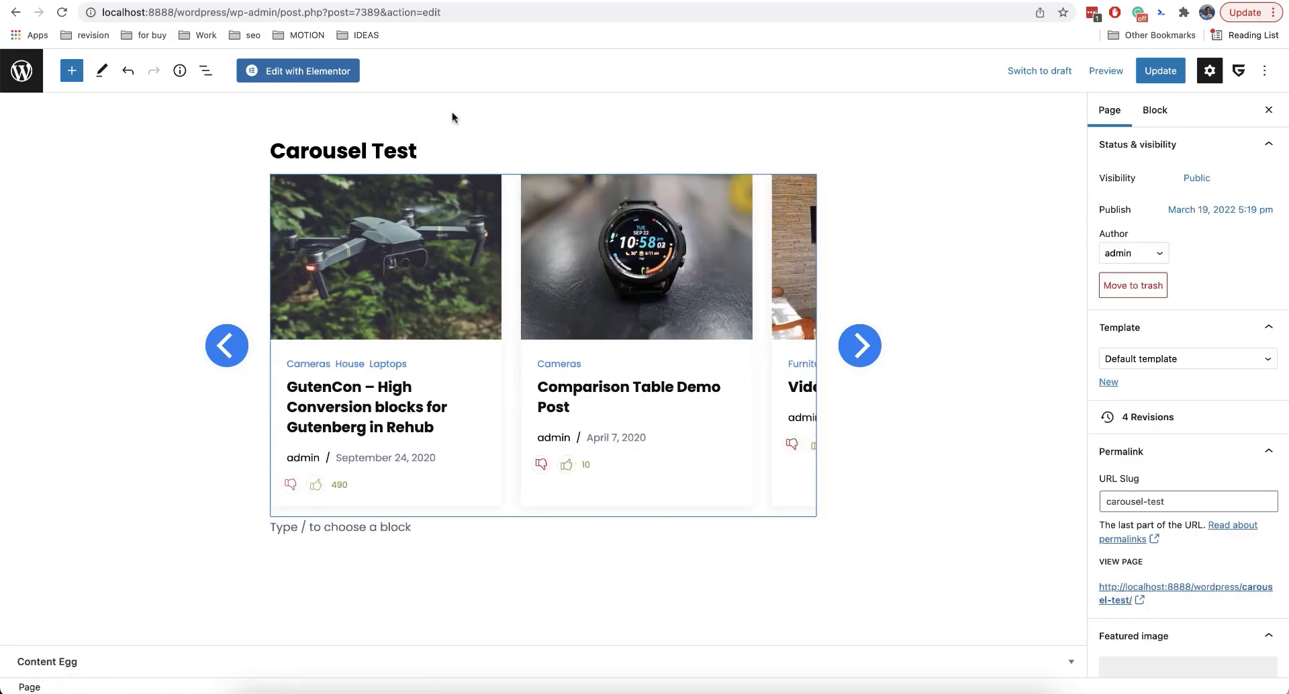